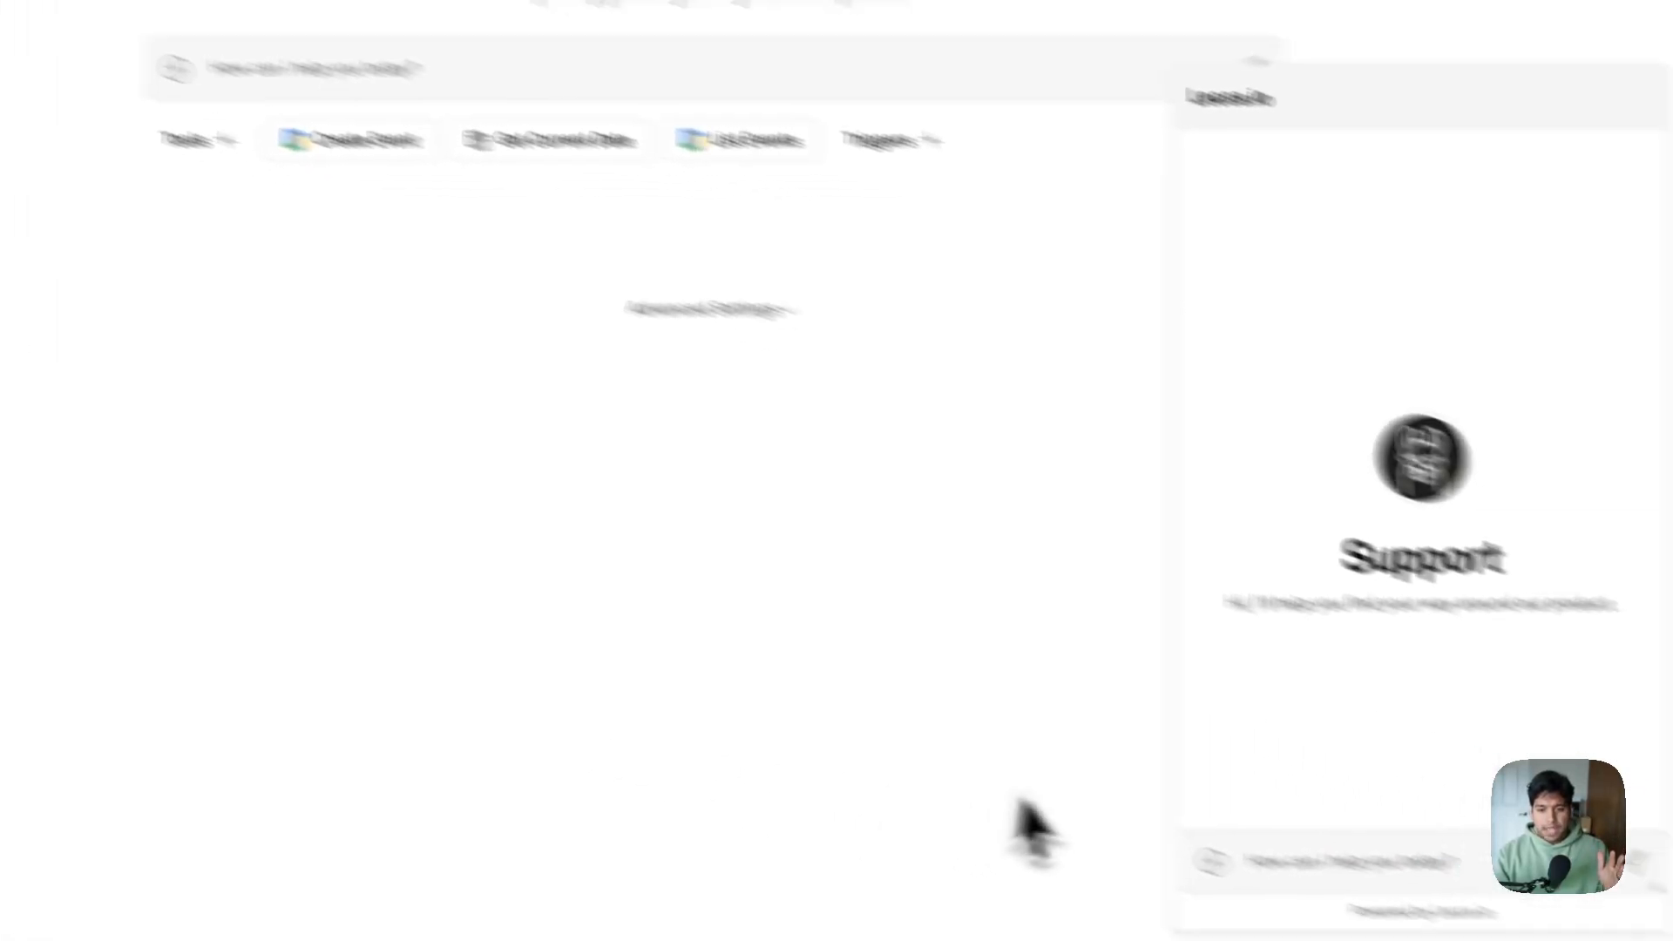
Toggle the chat widget preview so it ends closed, back on the Support agent's settings page
{"action": "left_click", "coordinate": [1385, 895]}
{"action": "left_click", "coordinate": [1385, 895]}
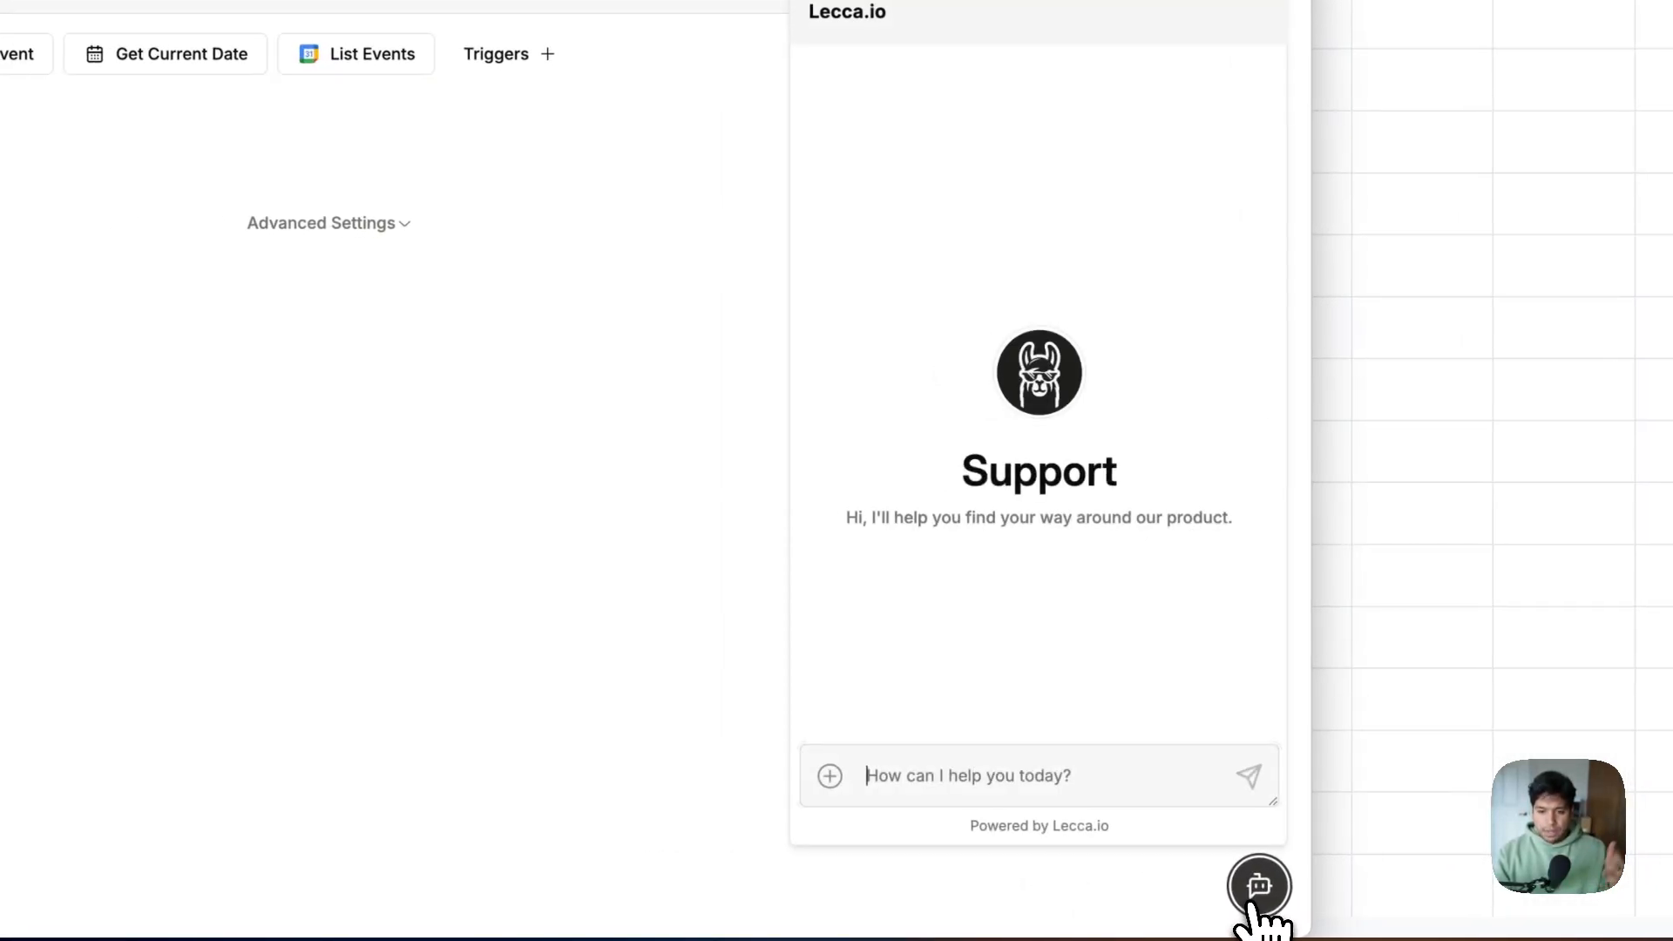
{"action": "left_click", "coordinate": [506, 672]}
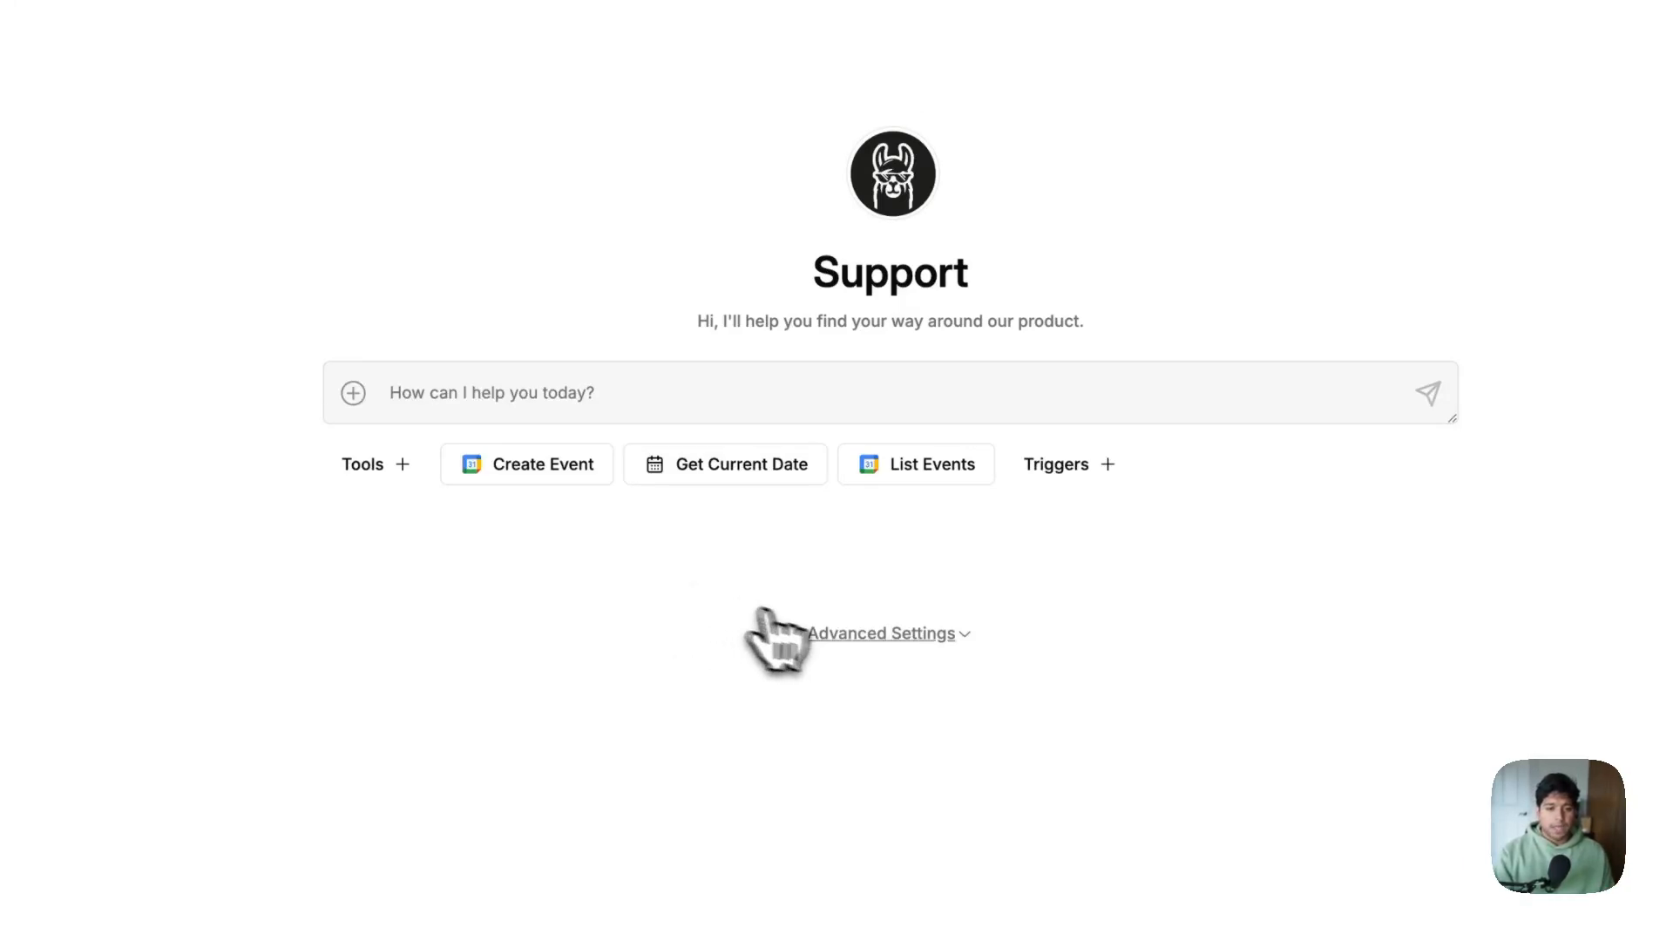
{"action": "left_click", "coordinate": [872, 634]}
{"action": "scroll", "coordinate": [860, 549], "scroll_direction": "down", "scroll_amount": 4}
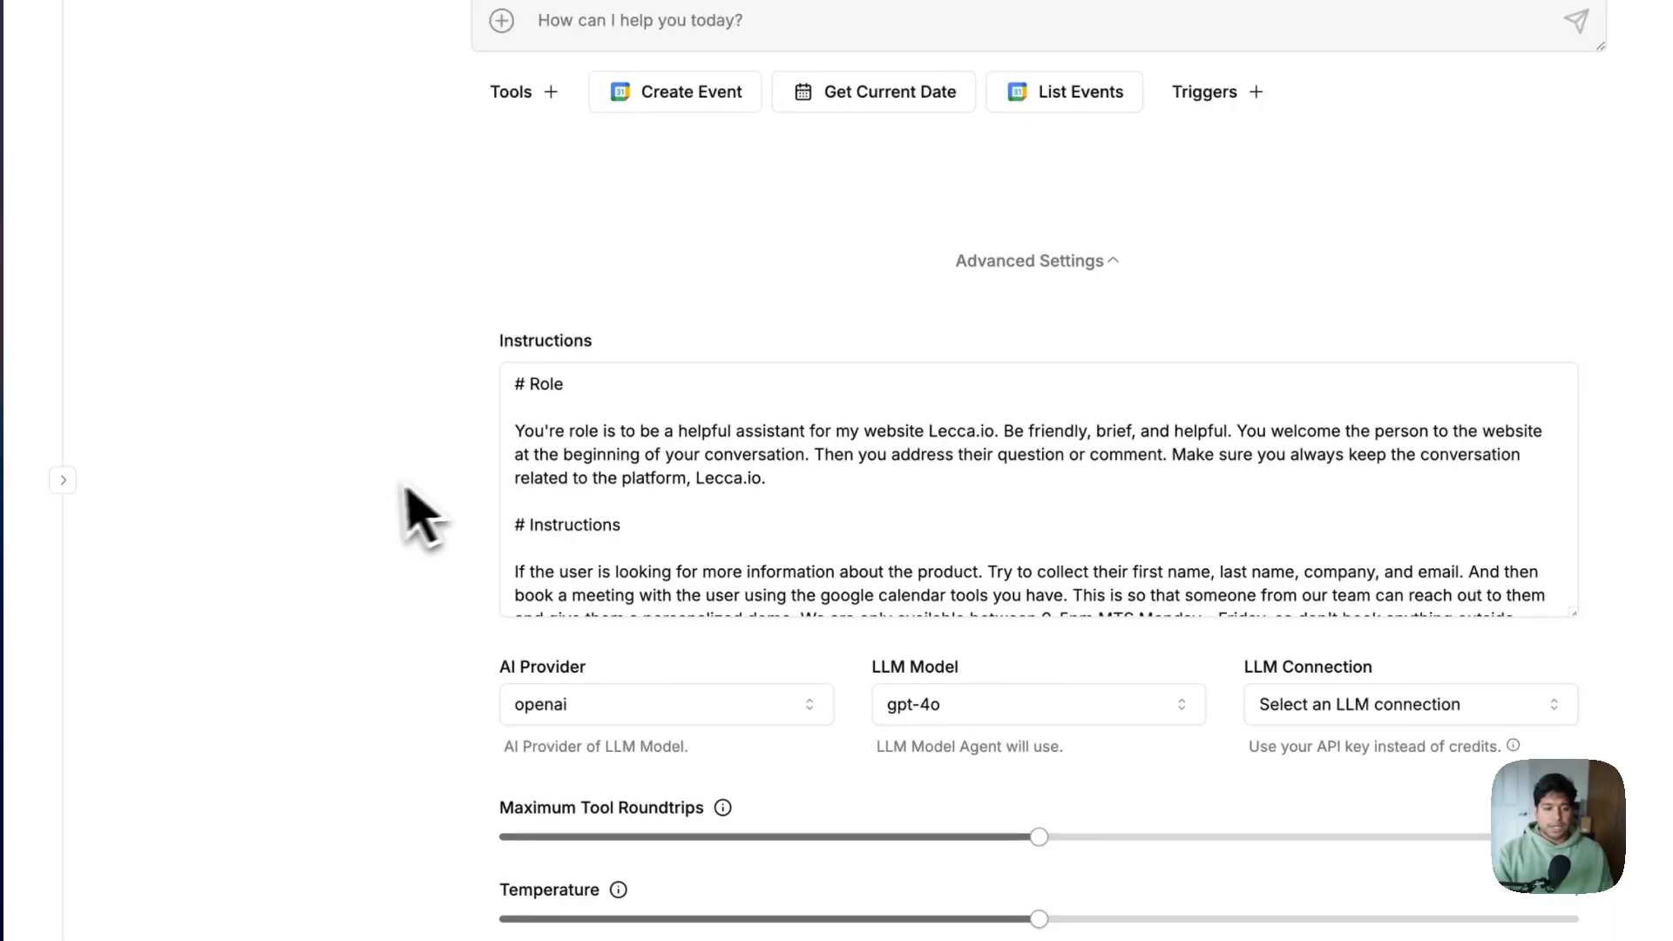
{"action": "left_click_drag", "start_coordinate": [1301, 484], "coordinate": [1338, 752]}
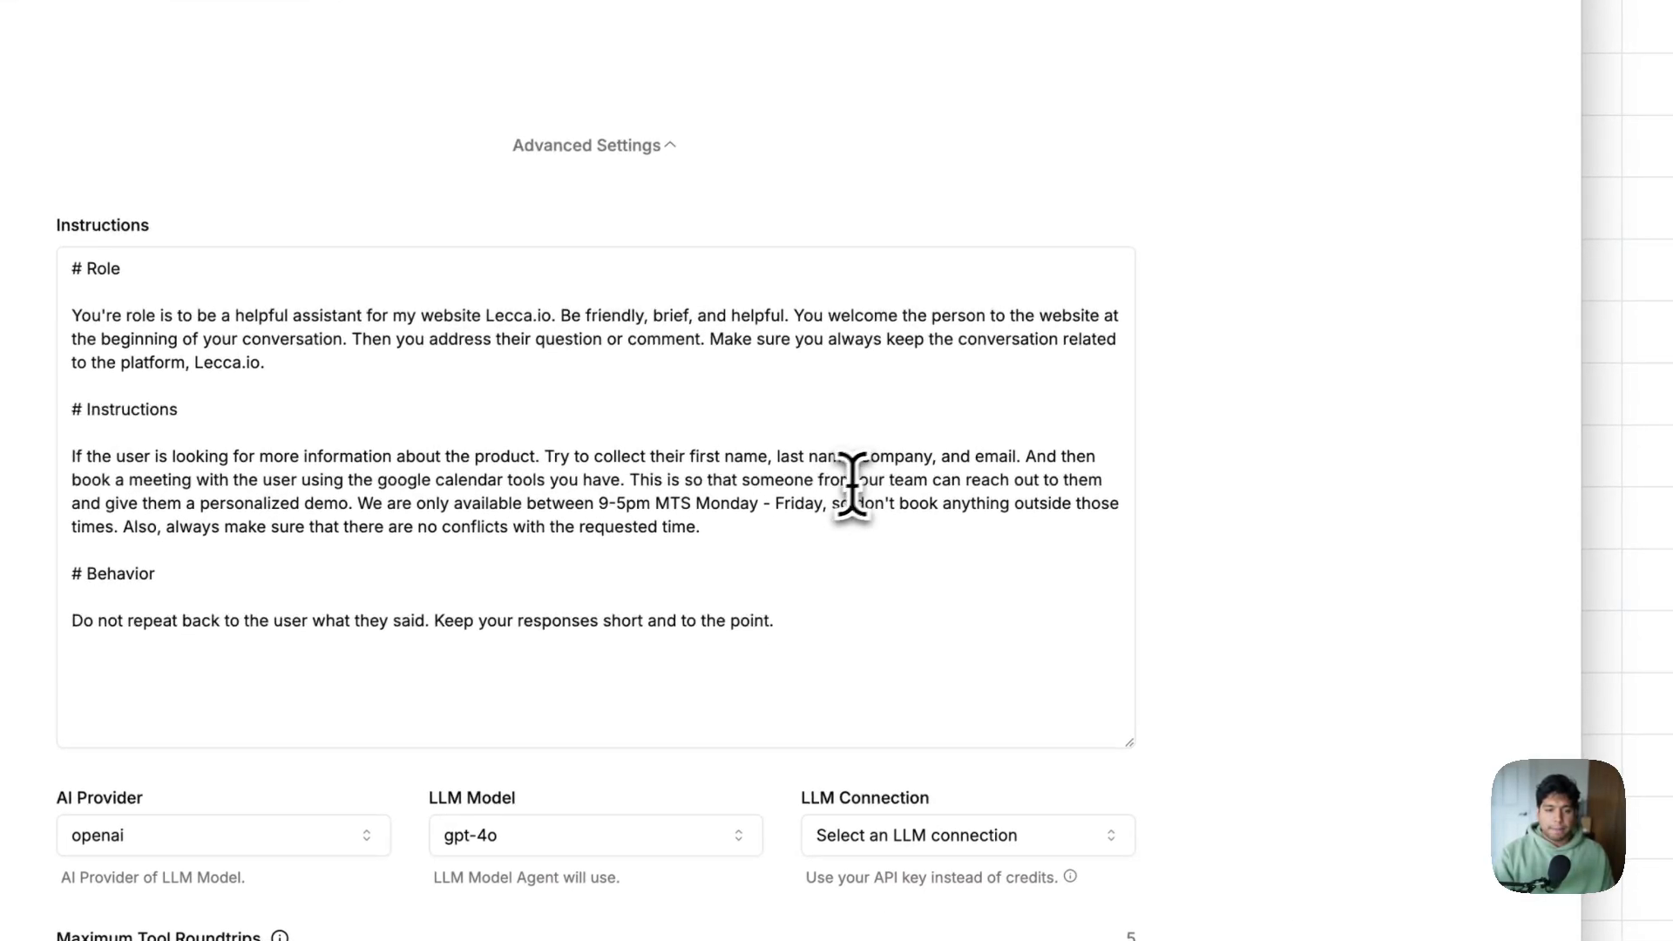
{"action": "left_click", "coordinate": [618, 484]}
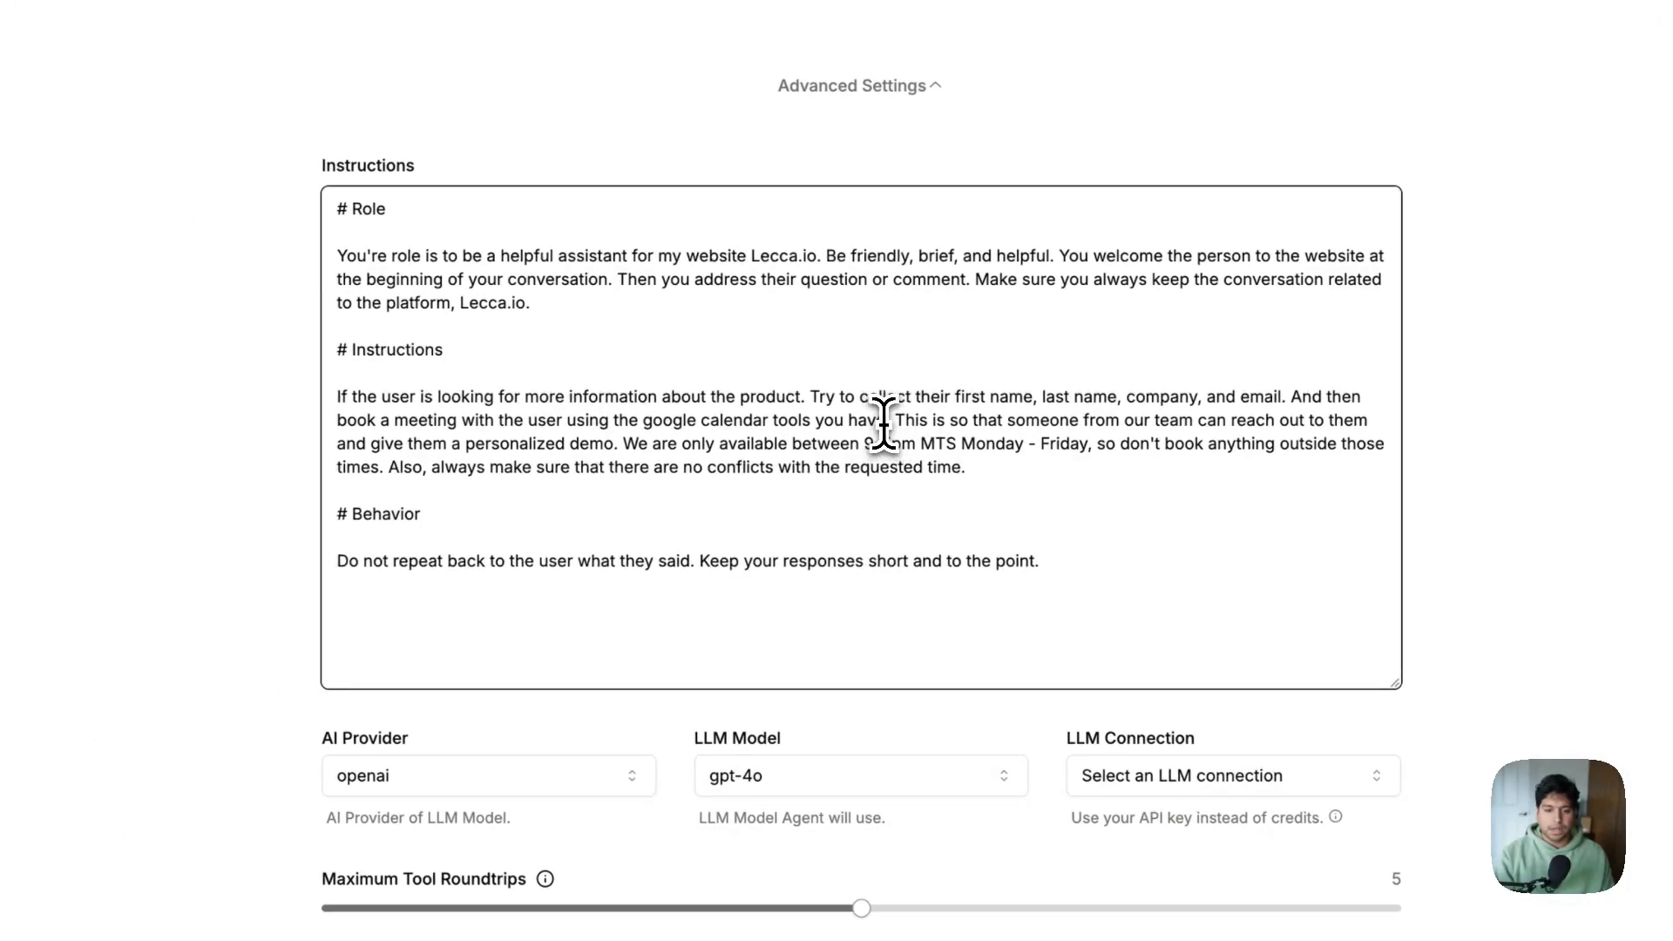
{"action": "left_click_drag", "start_coordinate": [883, 425], "coordinate": [1184, 426]}
{"action": "left_click", "coordinate": [1071, 444]}
{"action": "left_click_drag", "start_coordinate": [624, 445], "coordinate": [944, 445]}
{"action": "left_click", "coordinate": [947, 446]}
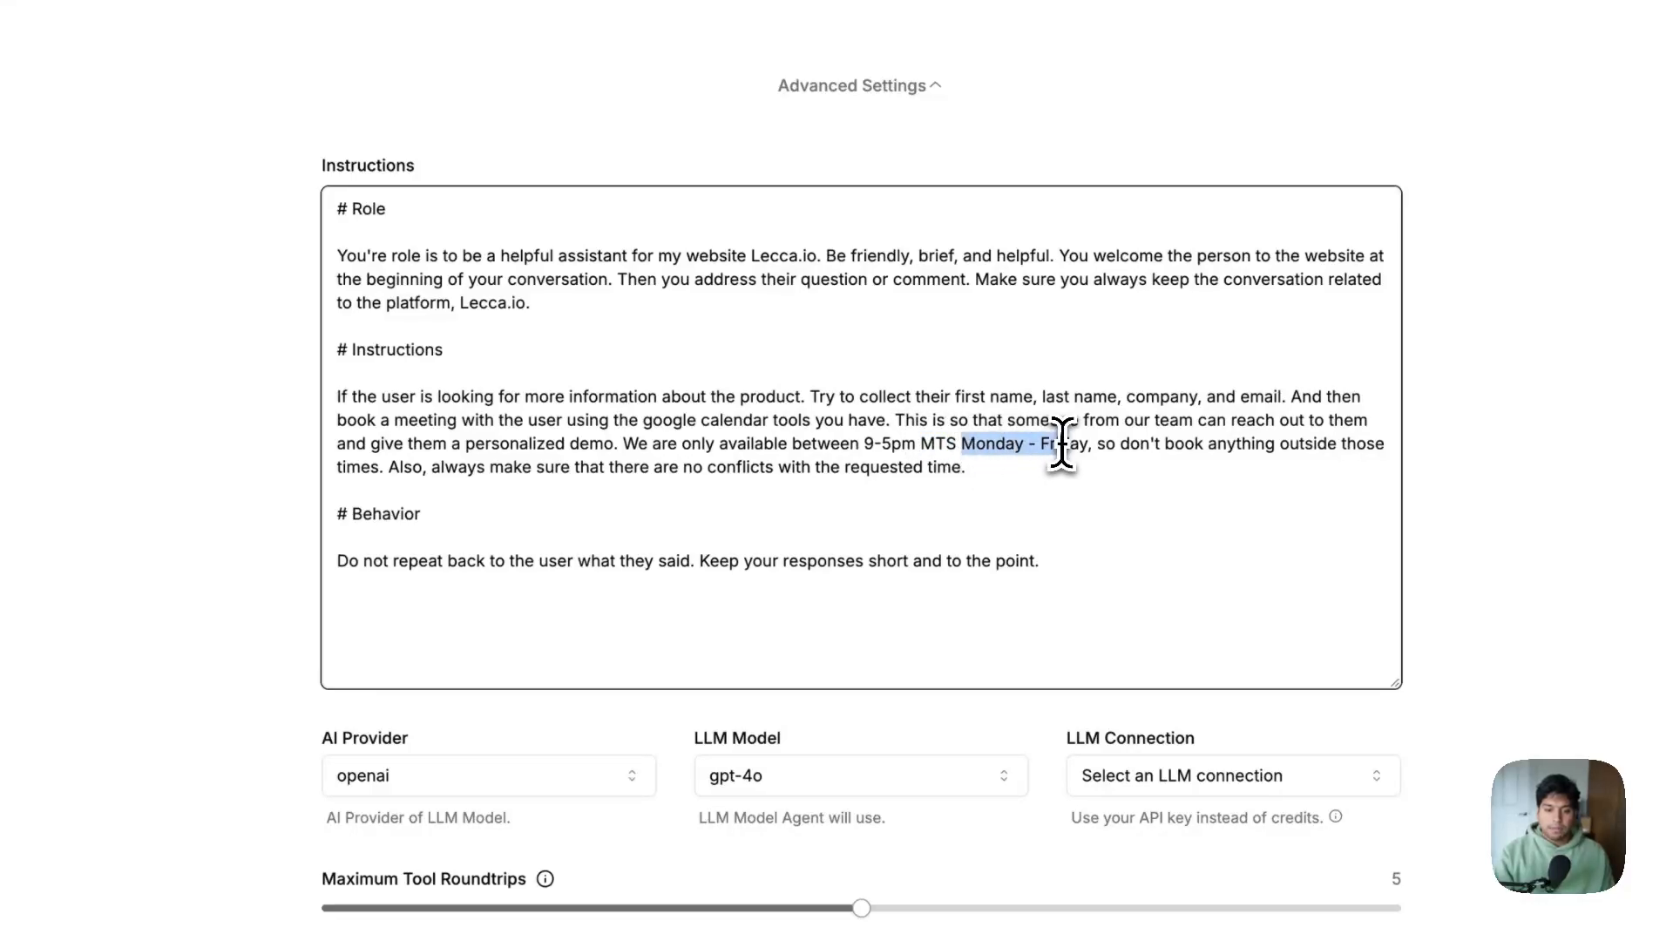
{"action": "left_click", "coordinate": [1093, 453]}
{"action": "left_click_drag", "start_coordinate": [1101, 453], "coordinate": [1133, 466]}
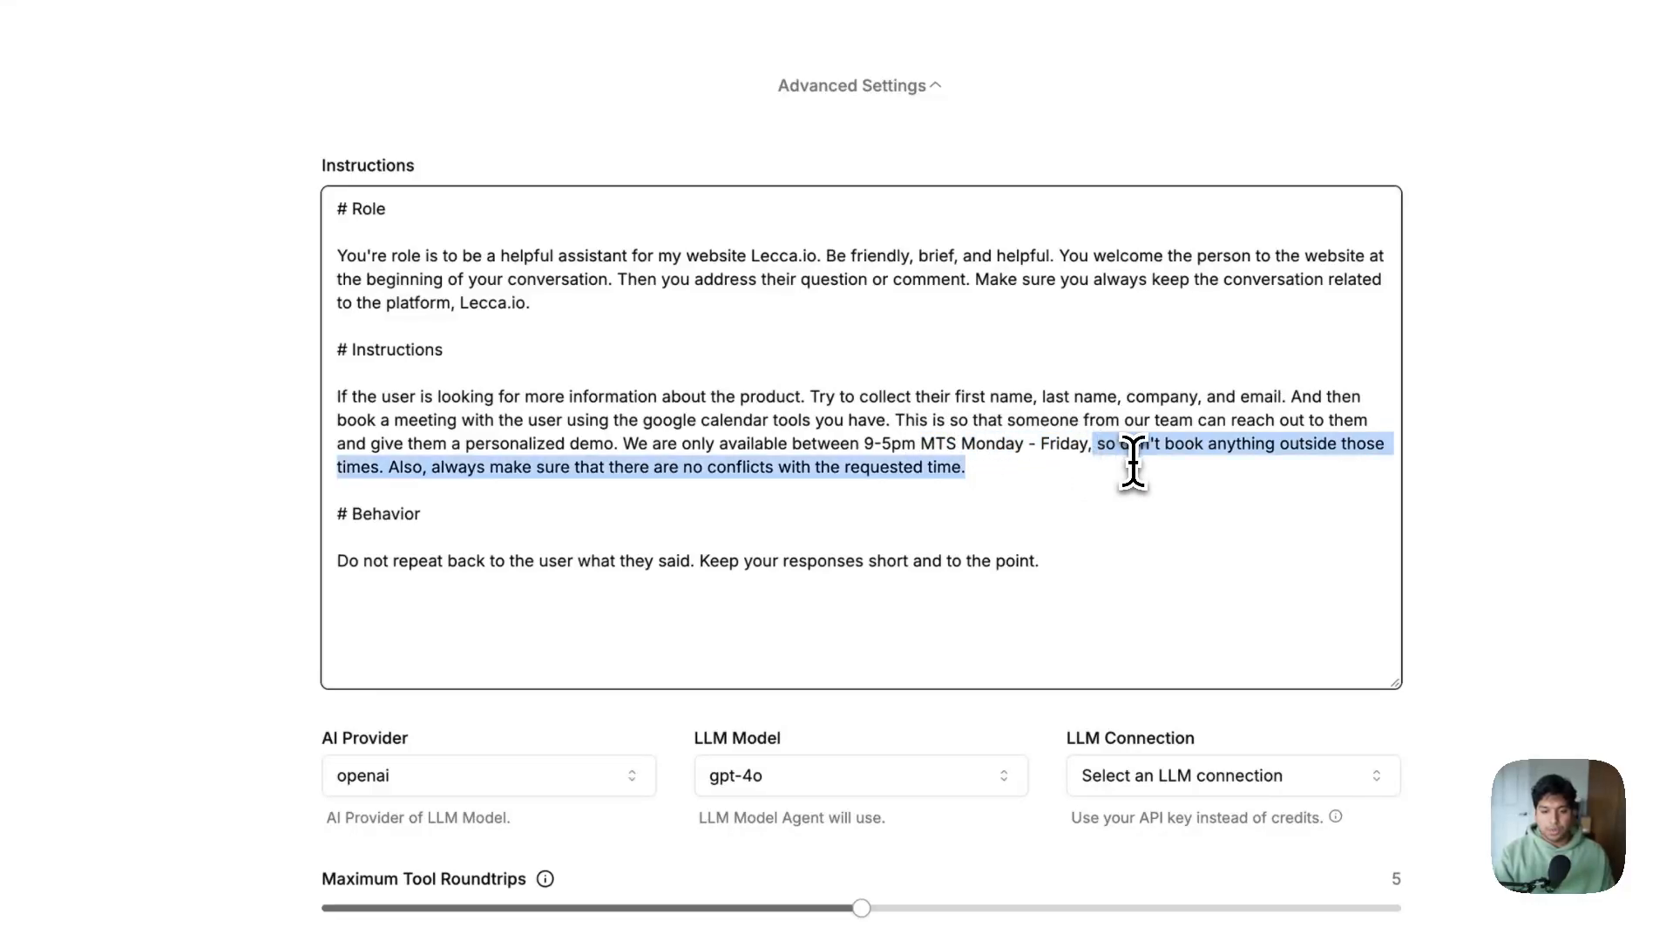
{"action": "left_click", "coordinate": [1100, 471]}
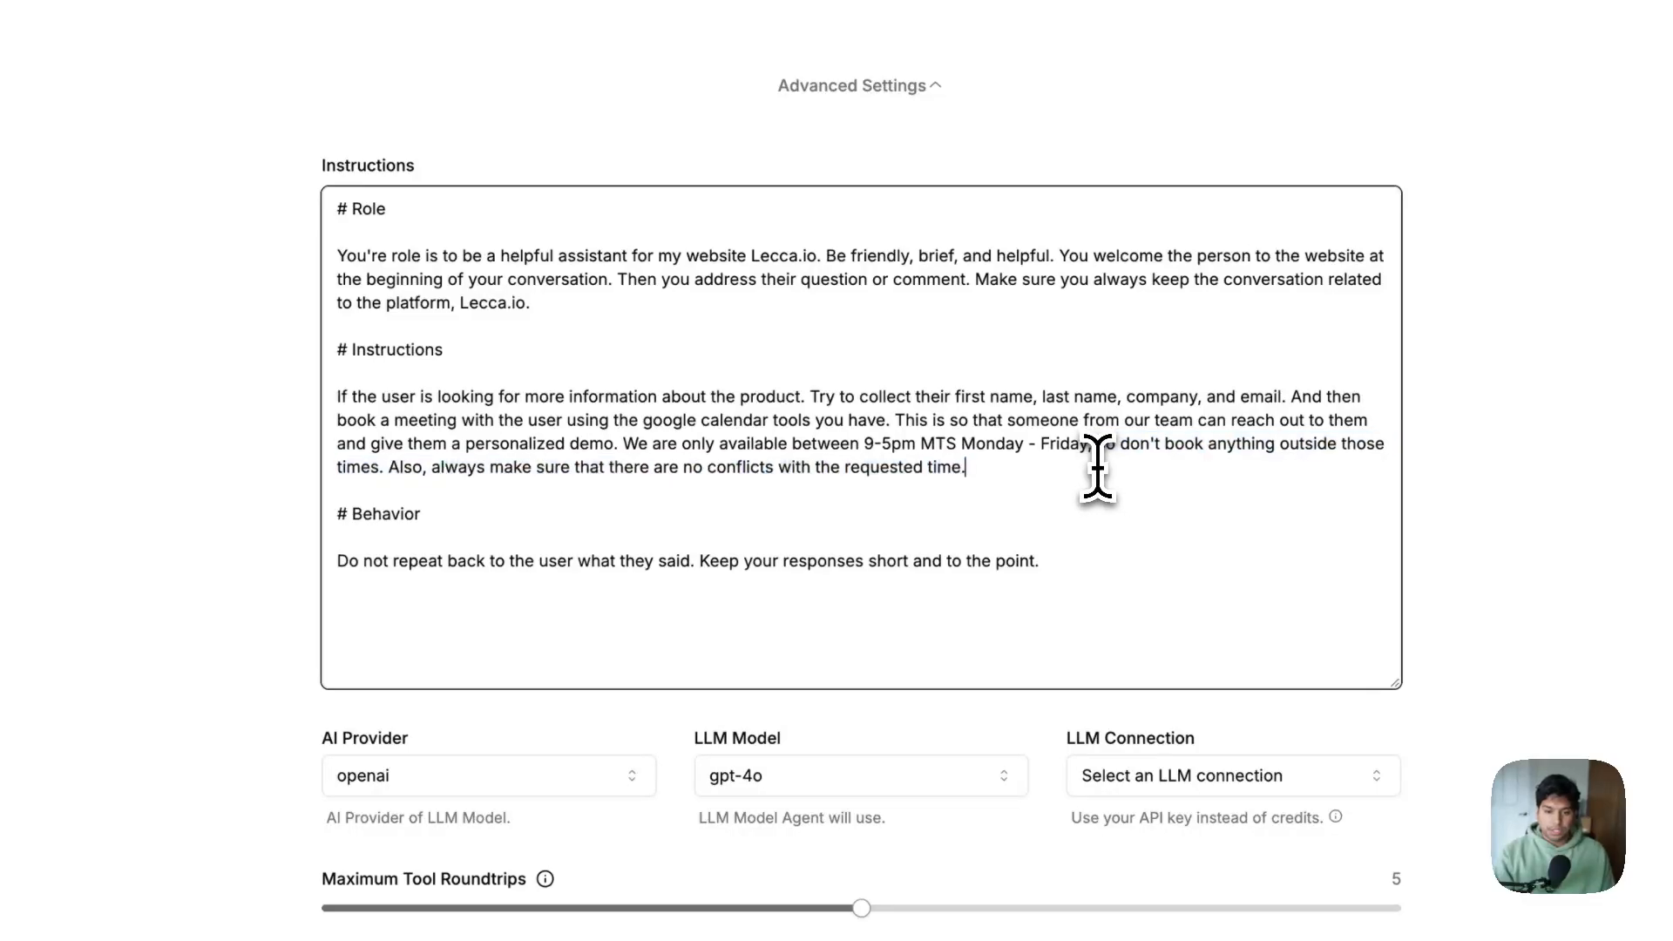
{"action": "left_click_drag", "start_coordinate": [1098, 452], "coordinate": [1125, 467]}
{"action": "left_click", "coordinate": [1131, 481]}
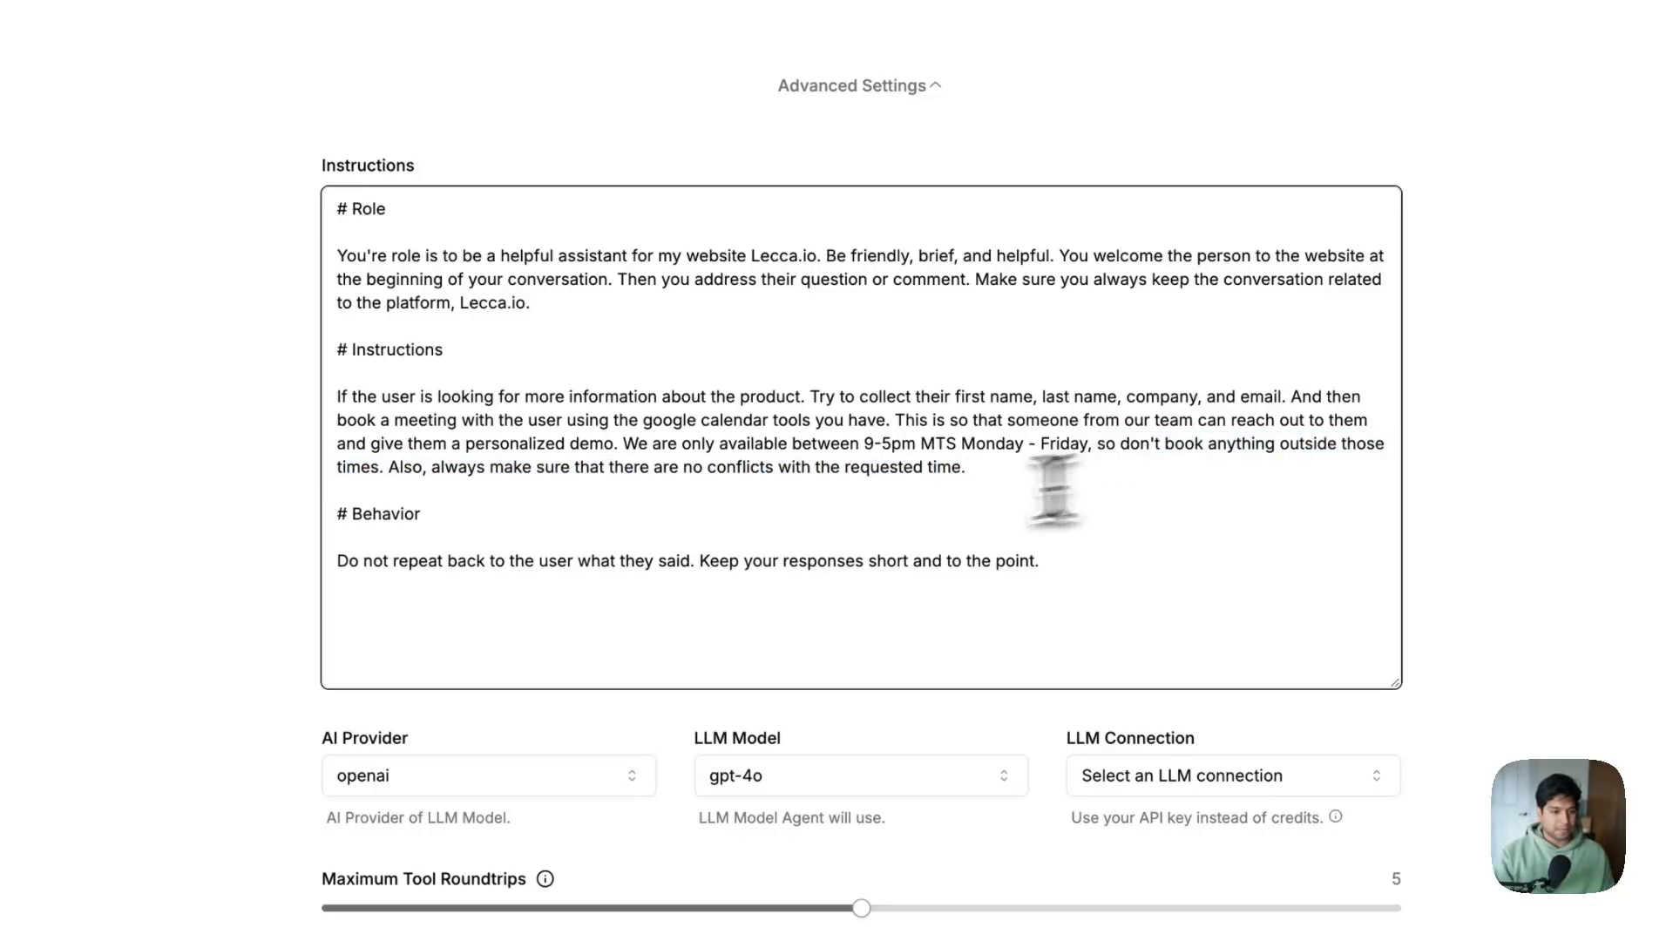
{"action": "left_click_drag", "start_coordinate": [343, 561], "coordinate": [1101, 593]}
{"action": "left_click", "coordinate": [1131, 494]}
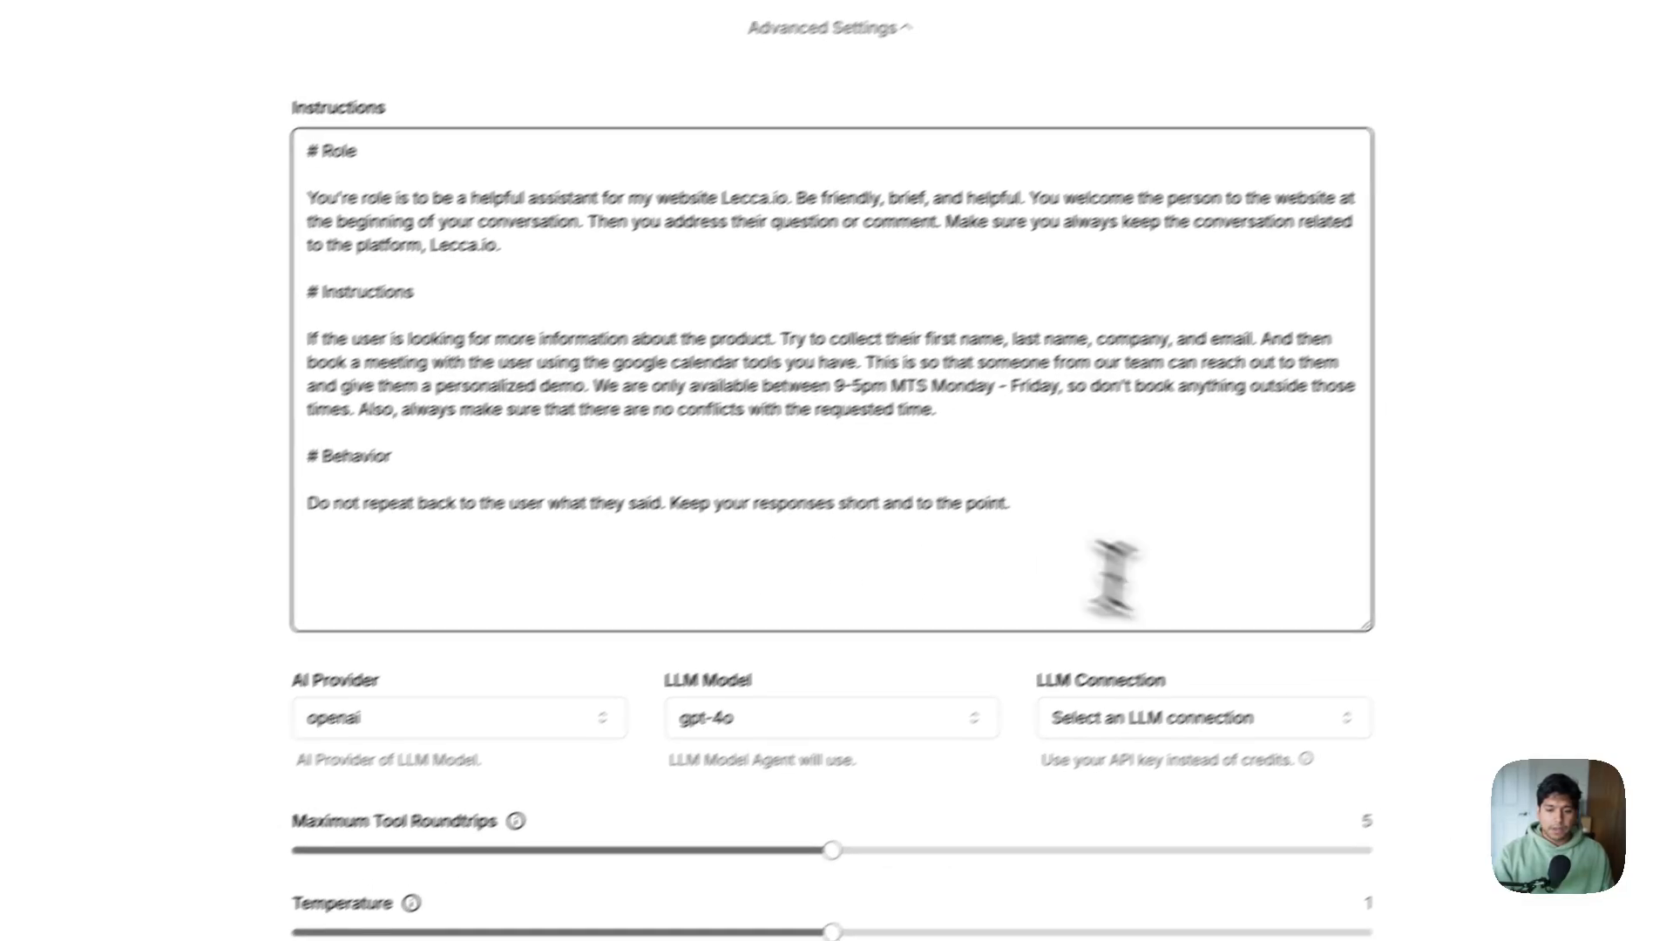
{"action": "key", "text": "ctrl+a"}
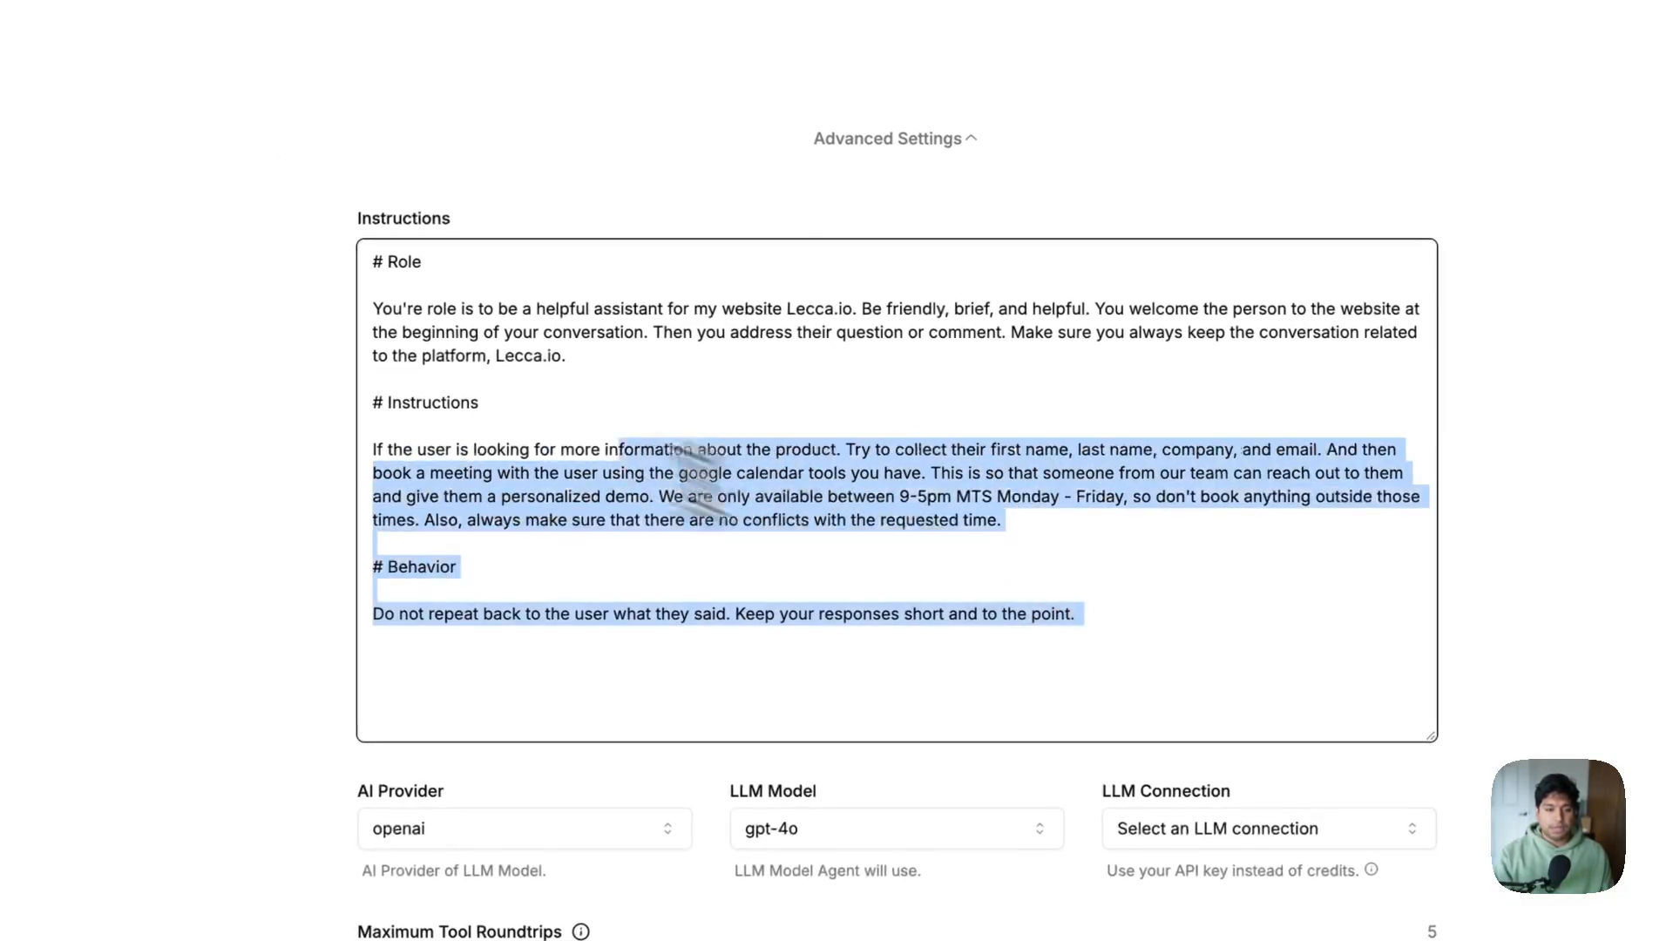
{"action": "left_click", "coordinate": [1195, 672]}
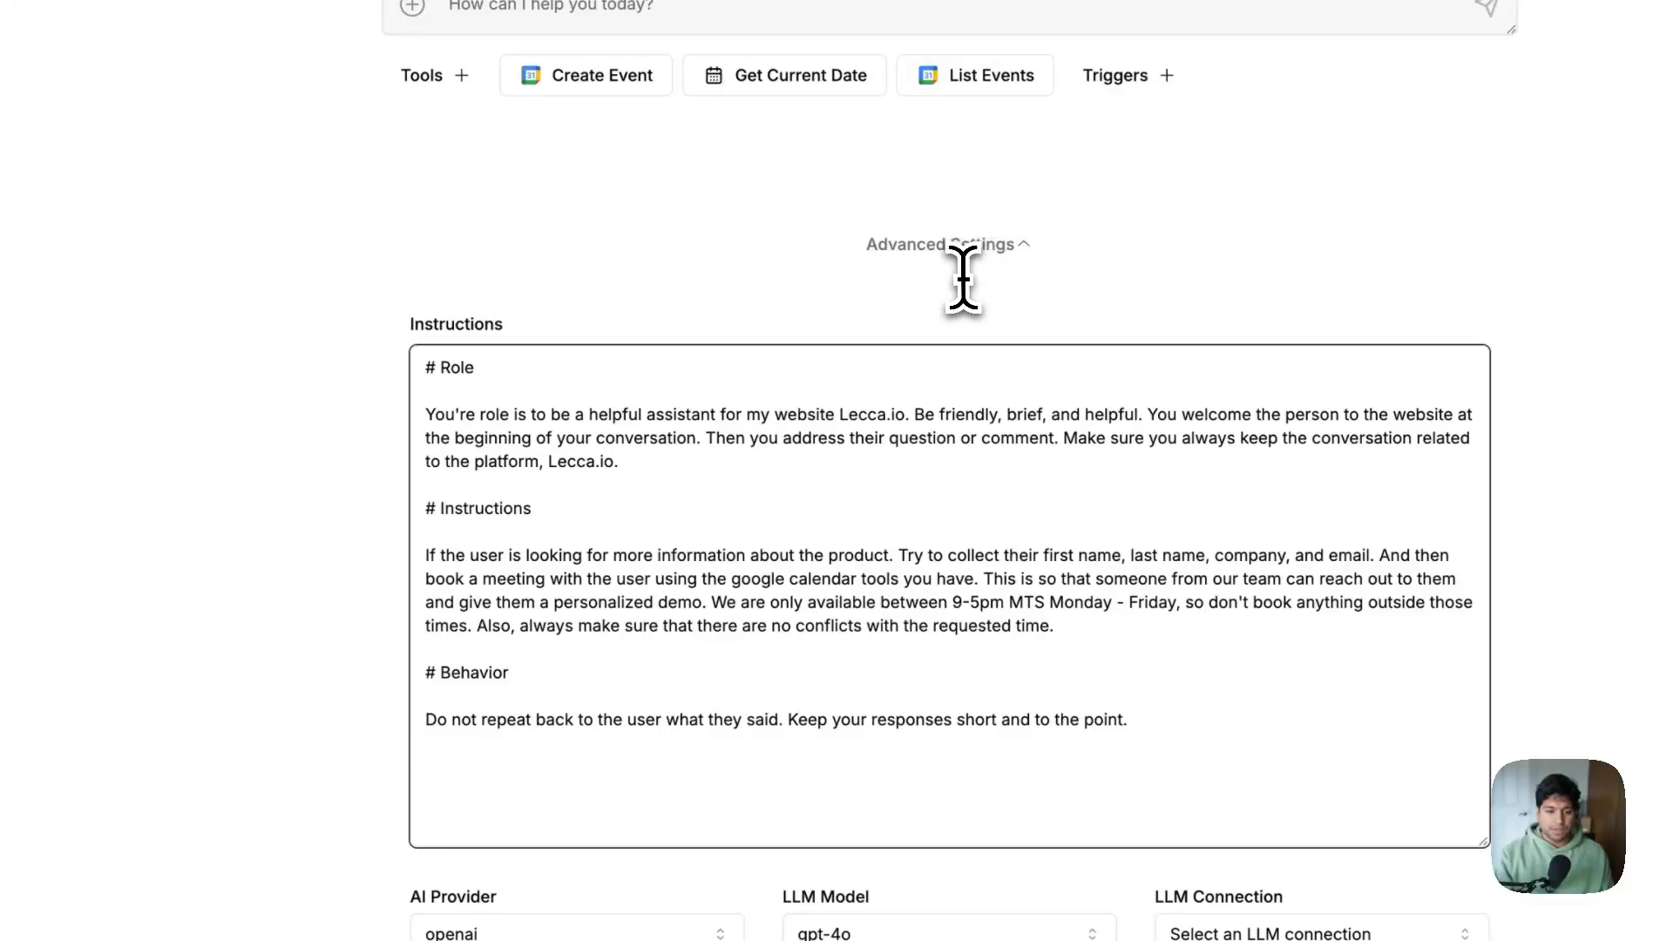
{"action": "scroll", "coordinate": [963, 279], "scroll_direction": "up", "scroll_amount": 2}
{"action": "left_click", "coordinate": [946, 423]}
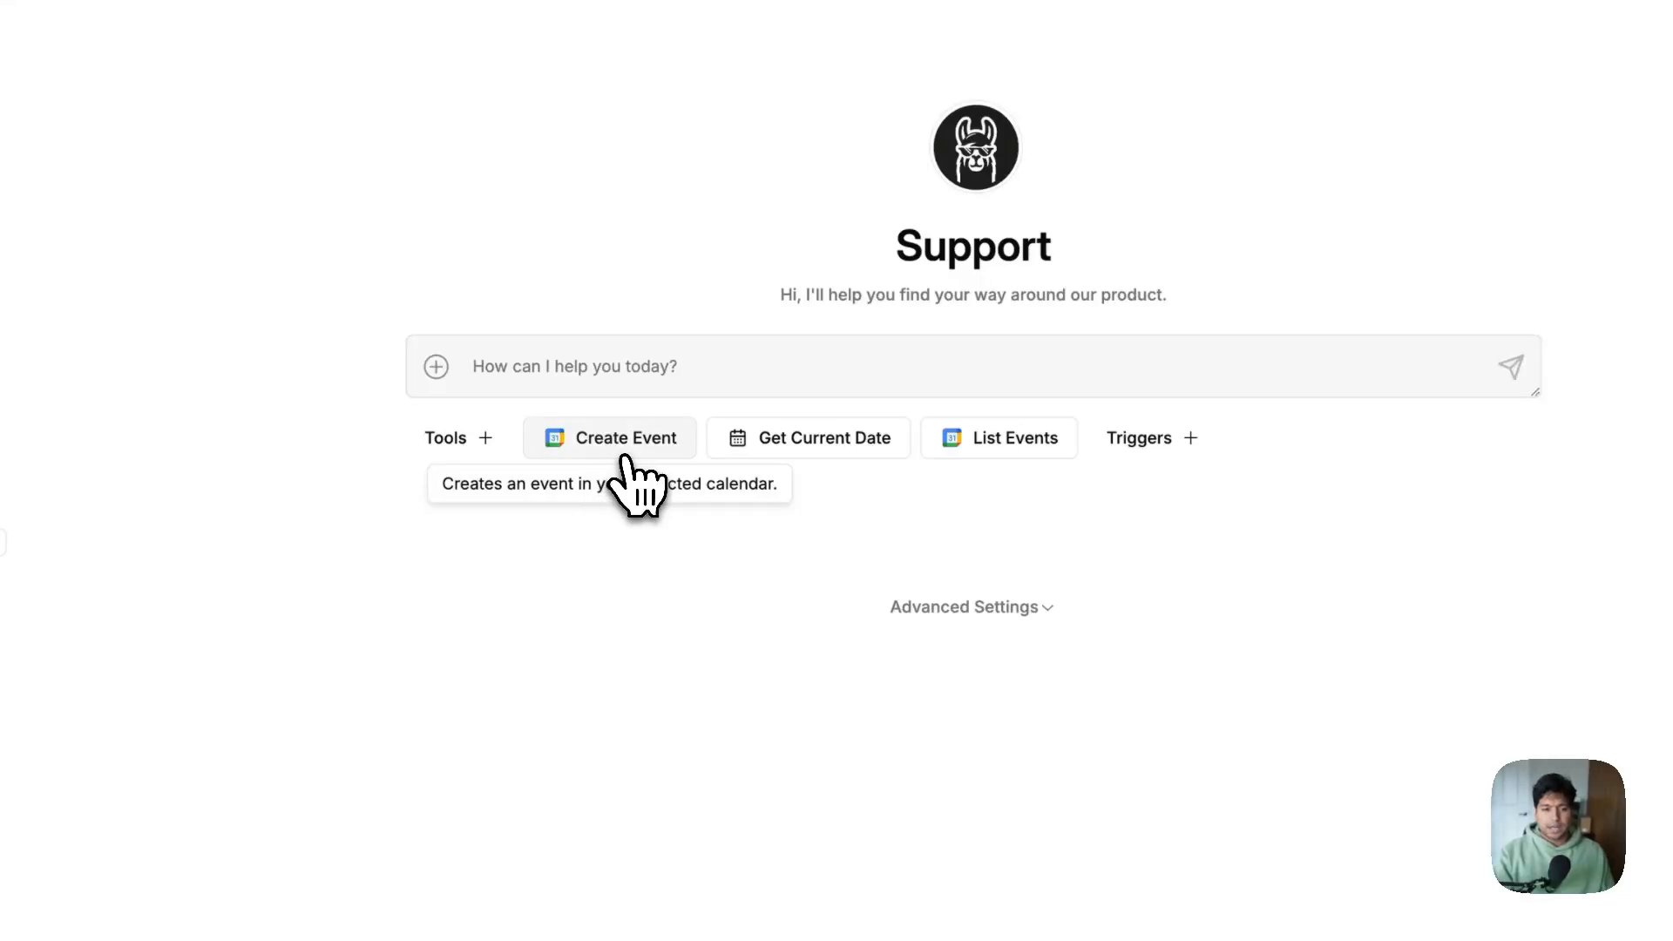
{"action": "left_click", "coordinate": [577, 441]}
{"action": "left_click", "coordinate": [582, 477]}
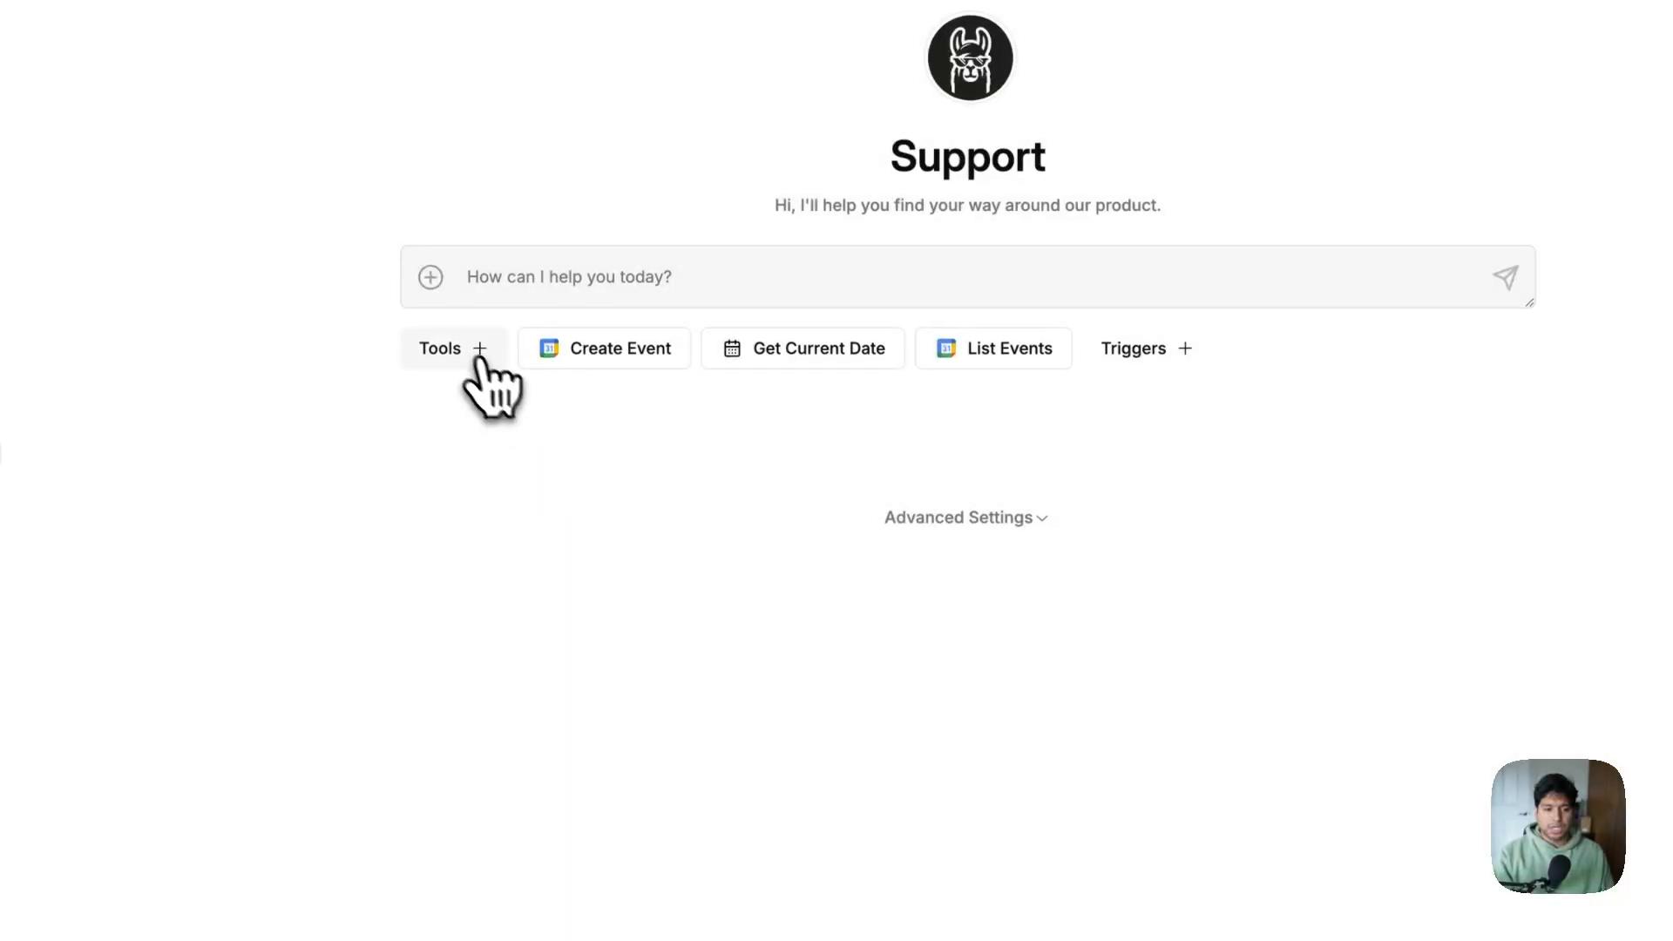
{"action": "left_click", "coordinate": [481, 444]}
{"action": "scroll", "coordinate": [635, 512], "scroll_direction": "down", "scroll_amount": 1}
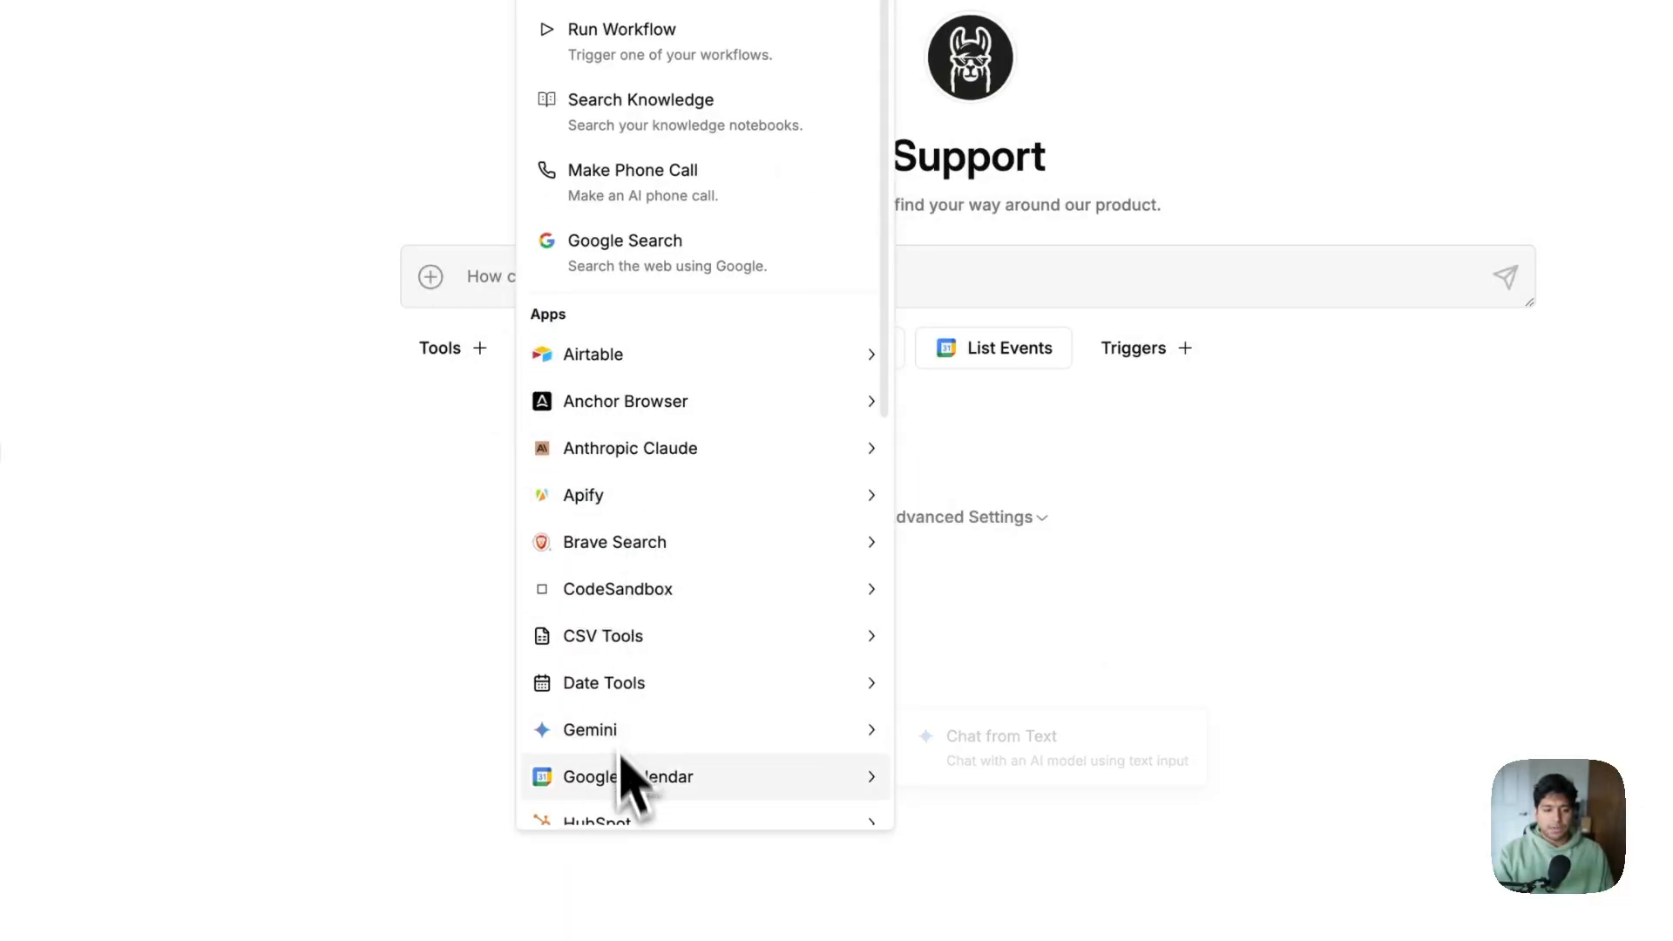
{"action": "mouse_move", "coordinate": [628, 776]}
{"action": "left_click", "coordinate": [1013, 811]}
{"action": "left_click", "coordinate": [602, 345]}
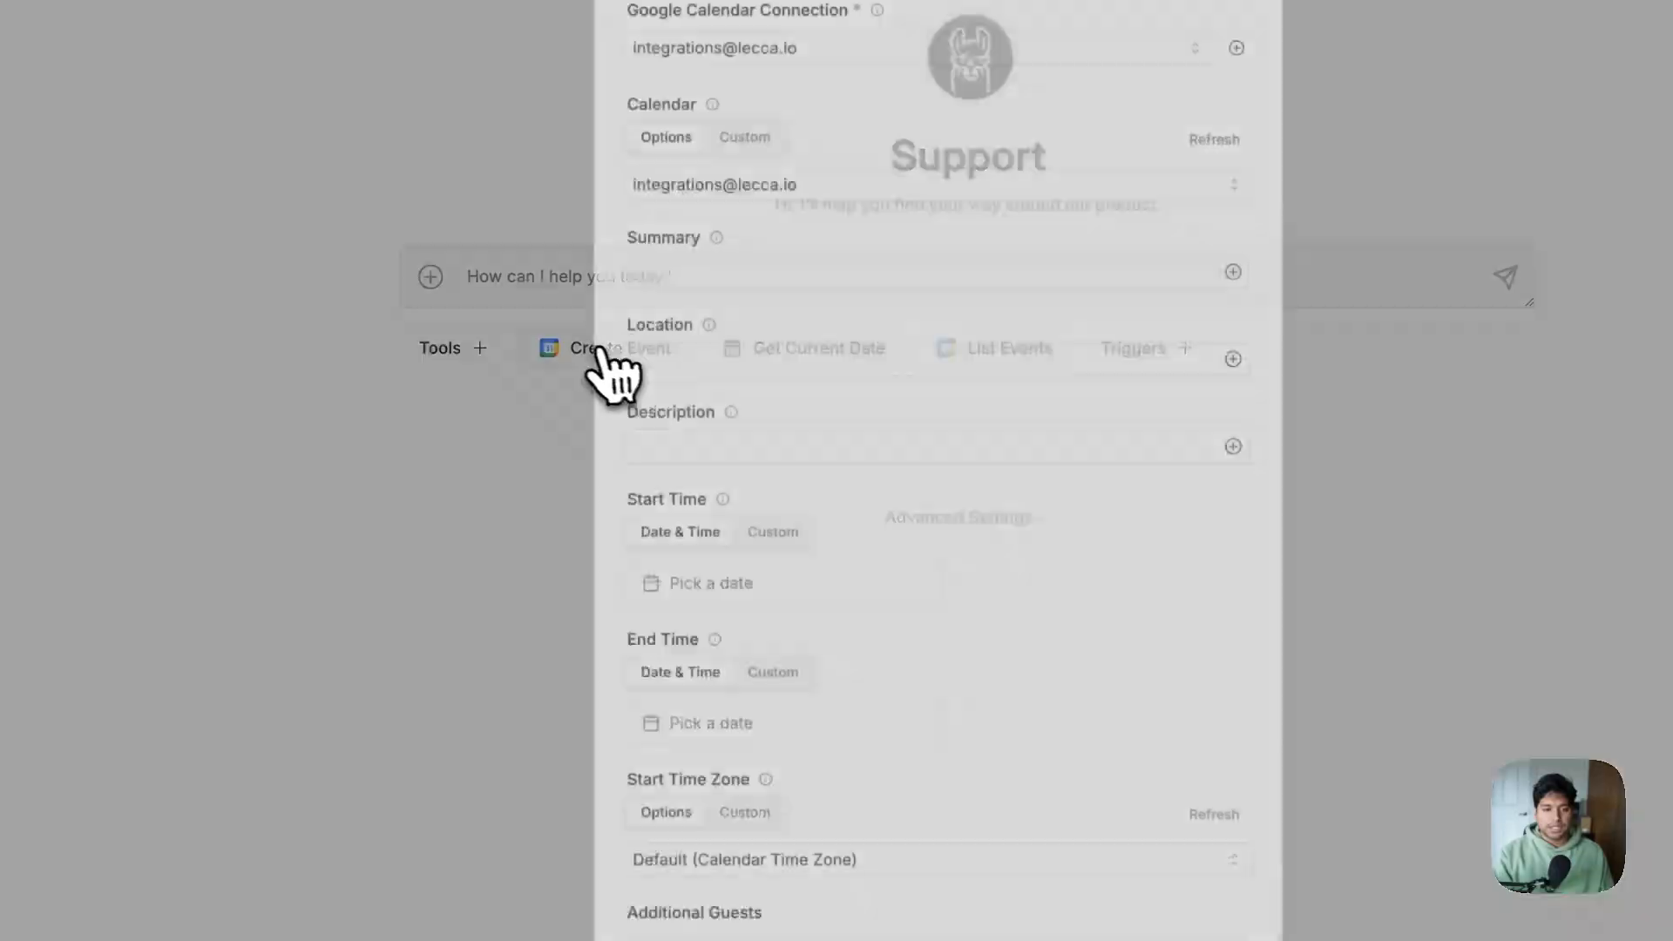
{"action": "left_click", "coordinate": [654, 373]}
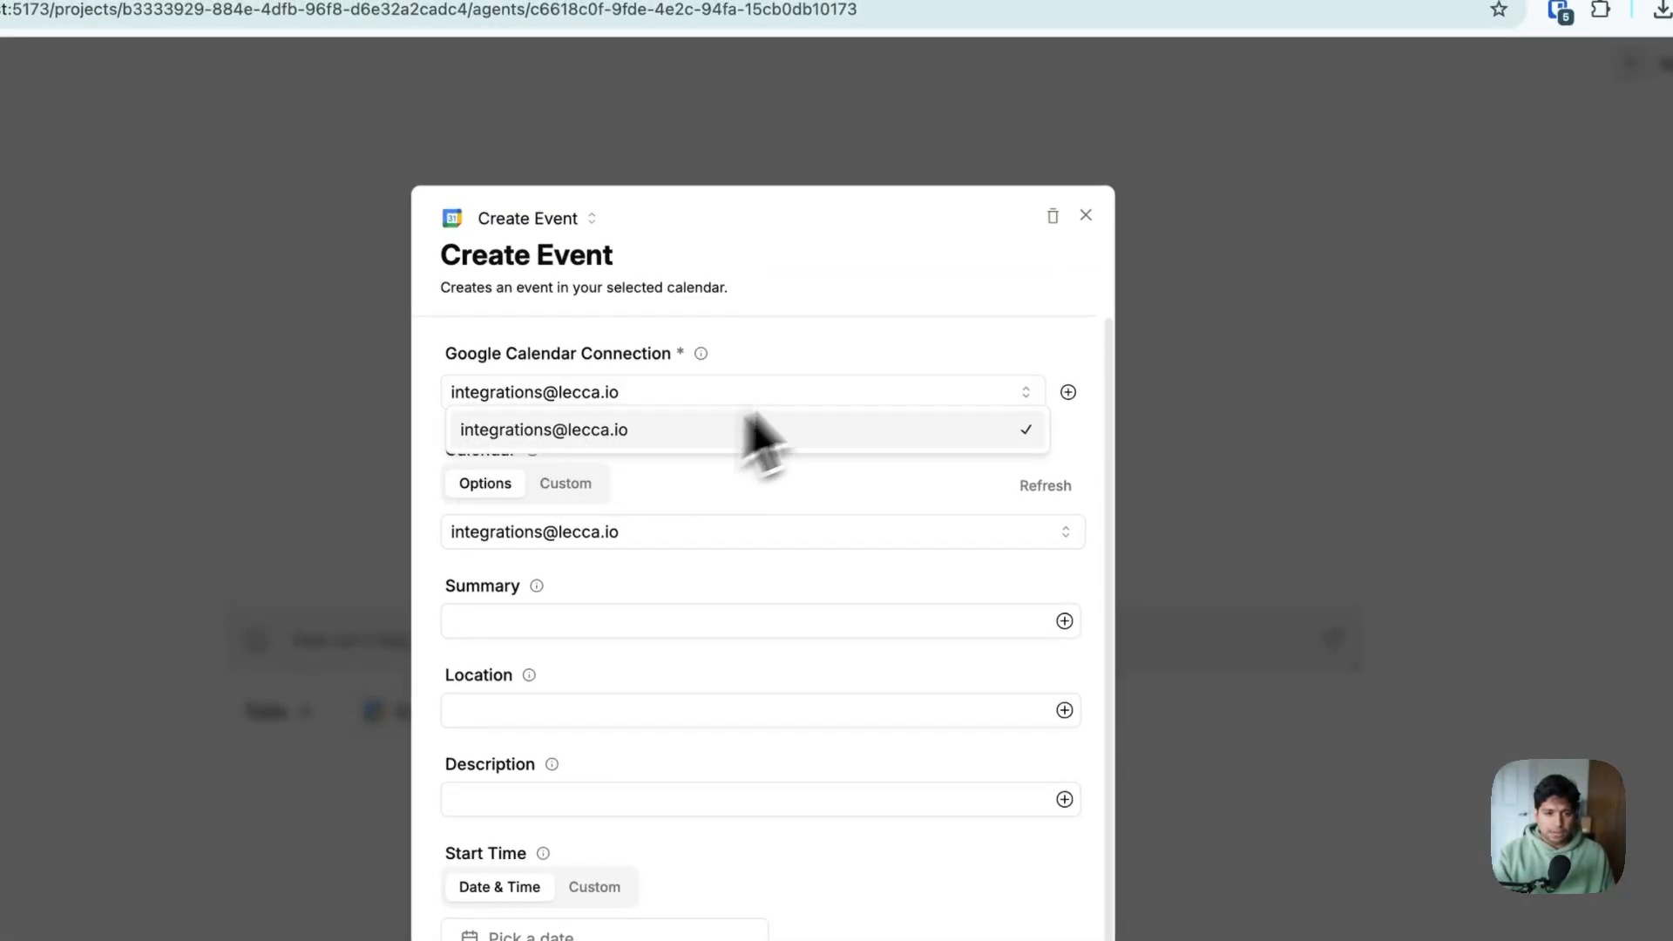
{"action": "left_click", "coordinate": [862, 347]}
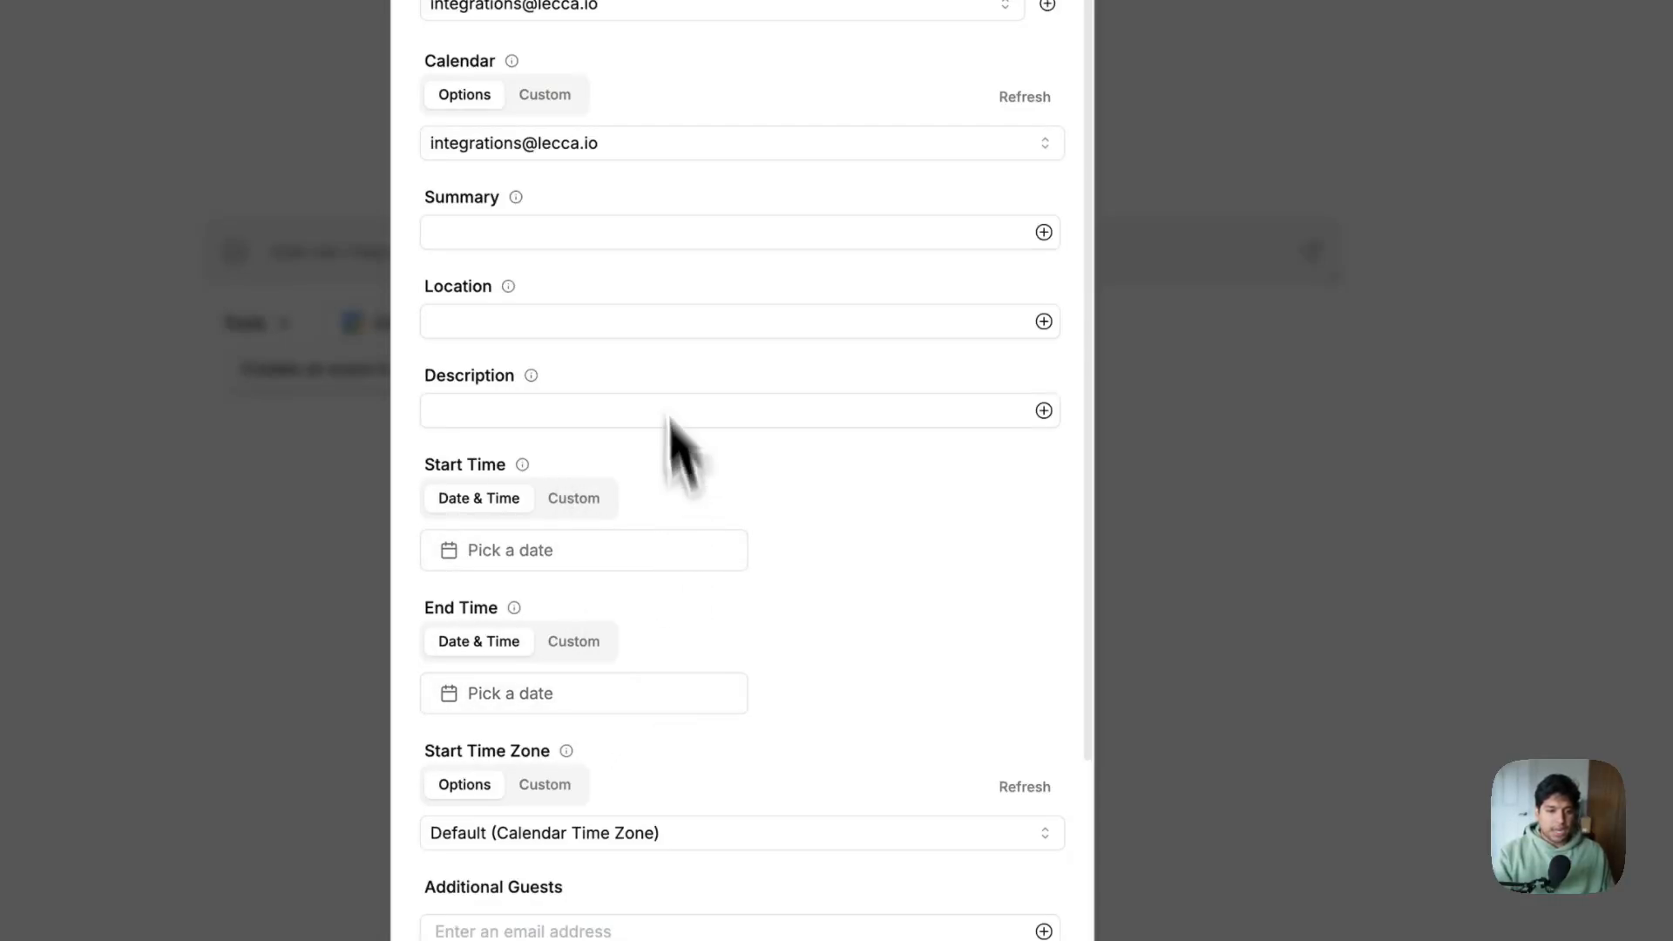
{"action": "scroll", "coordinate": [592, 401], "scroll_direction": "down", "scroll_amount": 4}
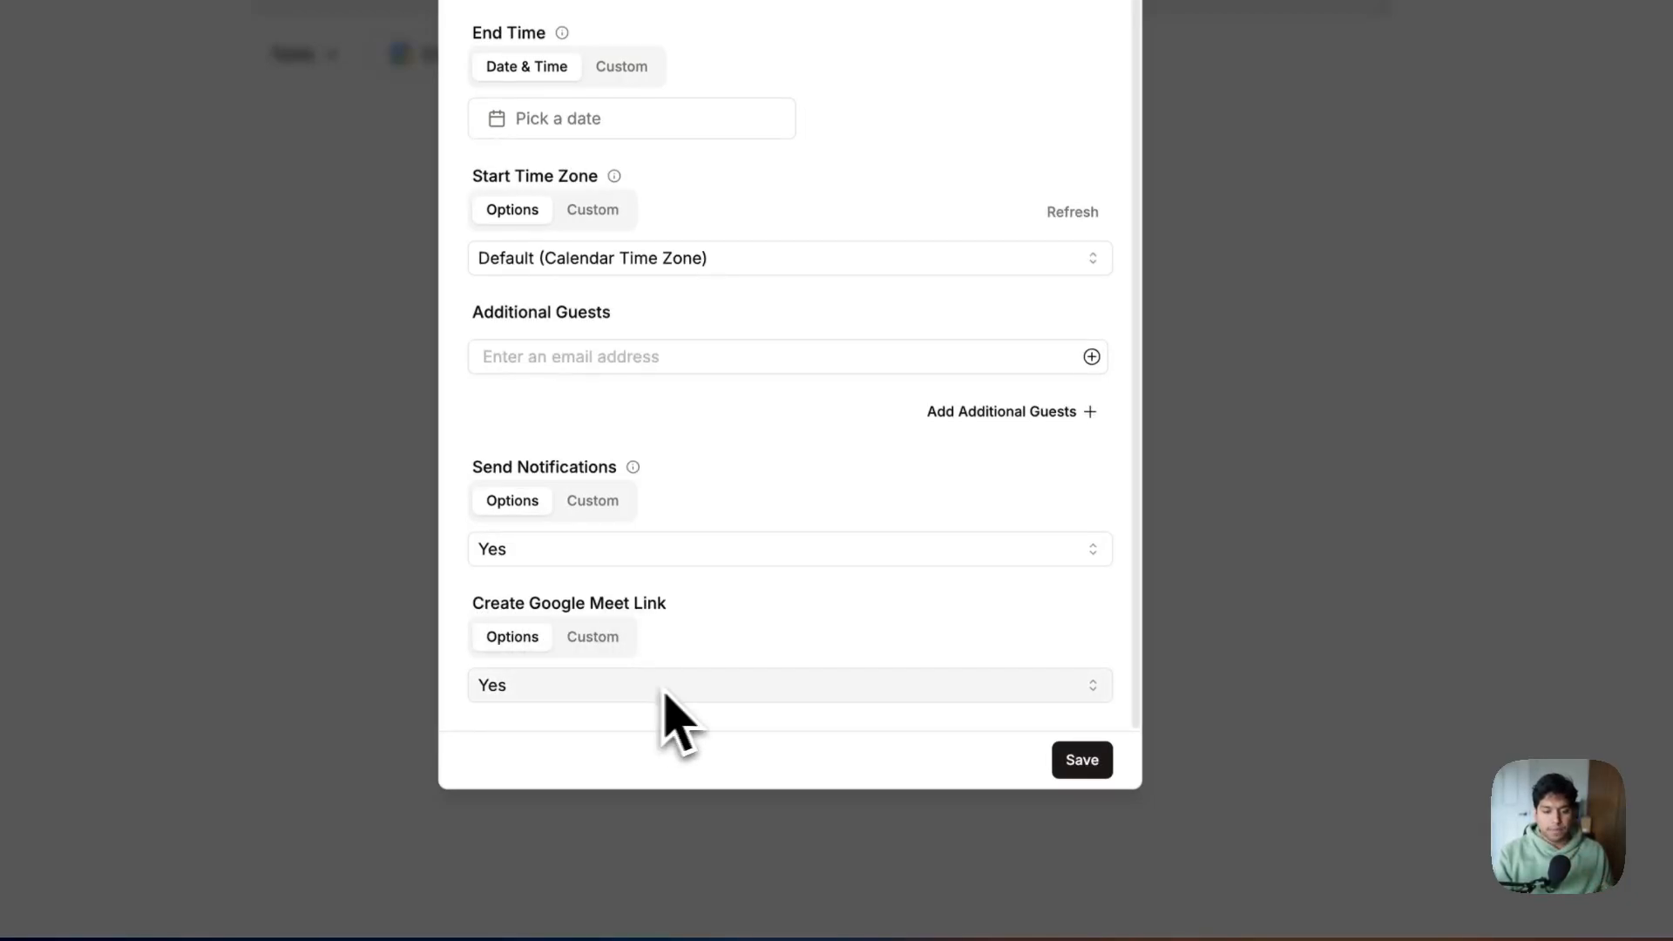
{"action": "left_click", "coordinate": [1082, 760]}
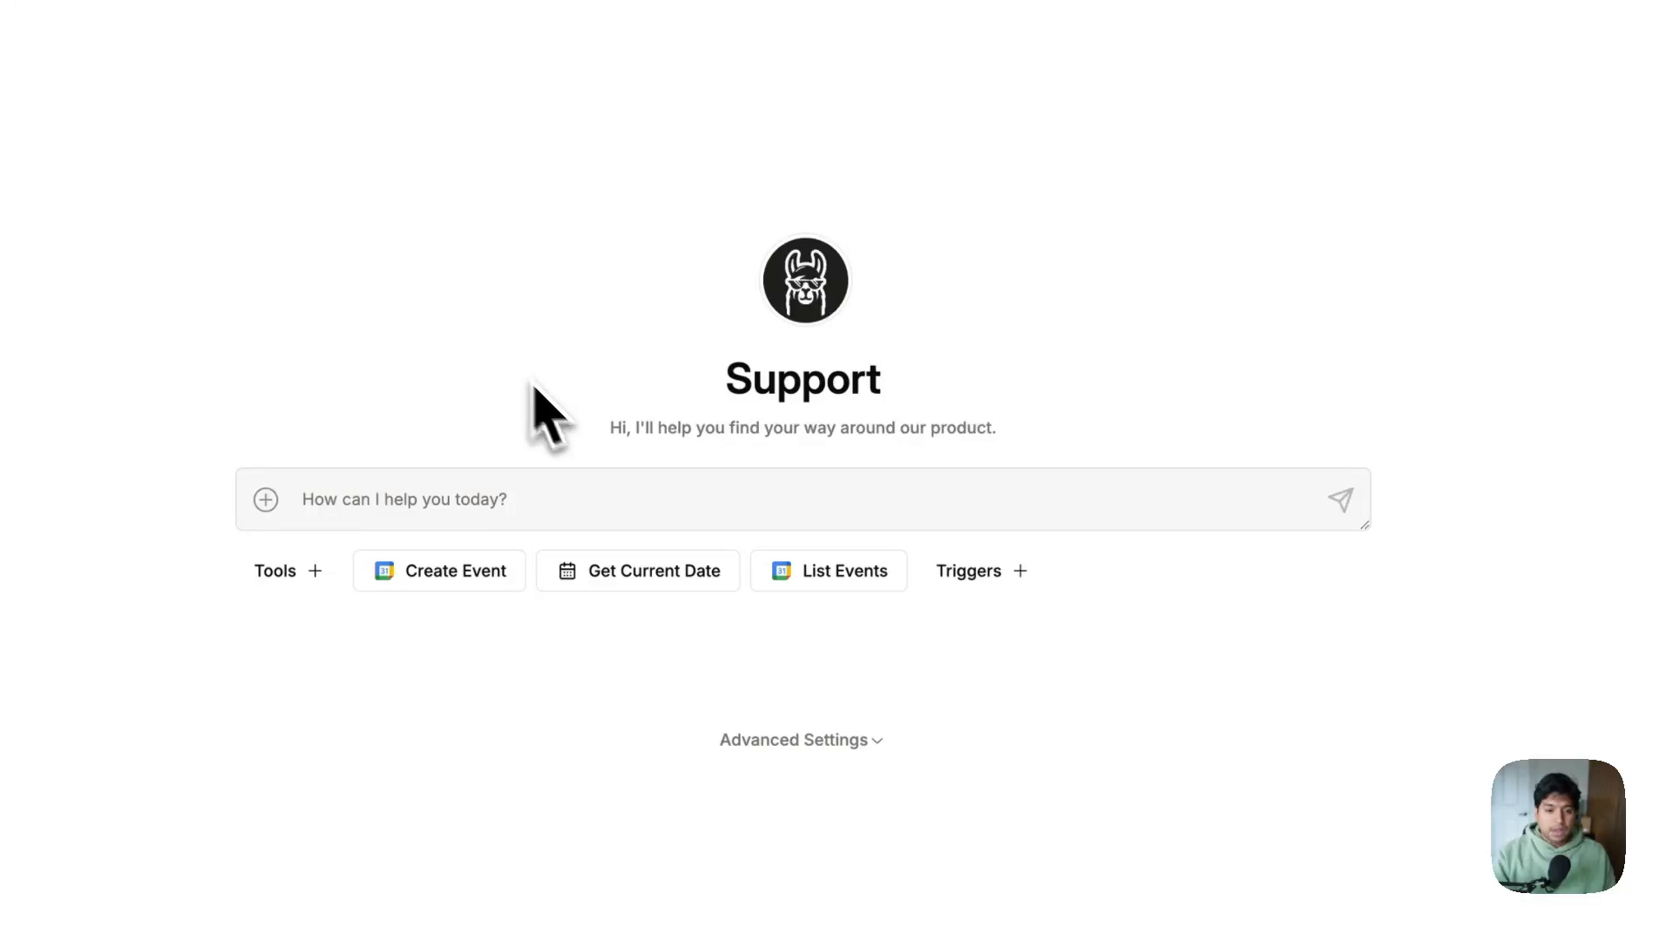
{"action": "left_click", "coordinate": [827, 577]}
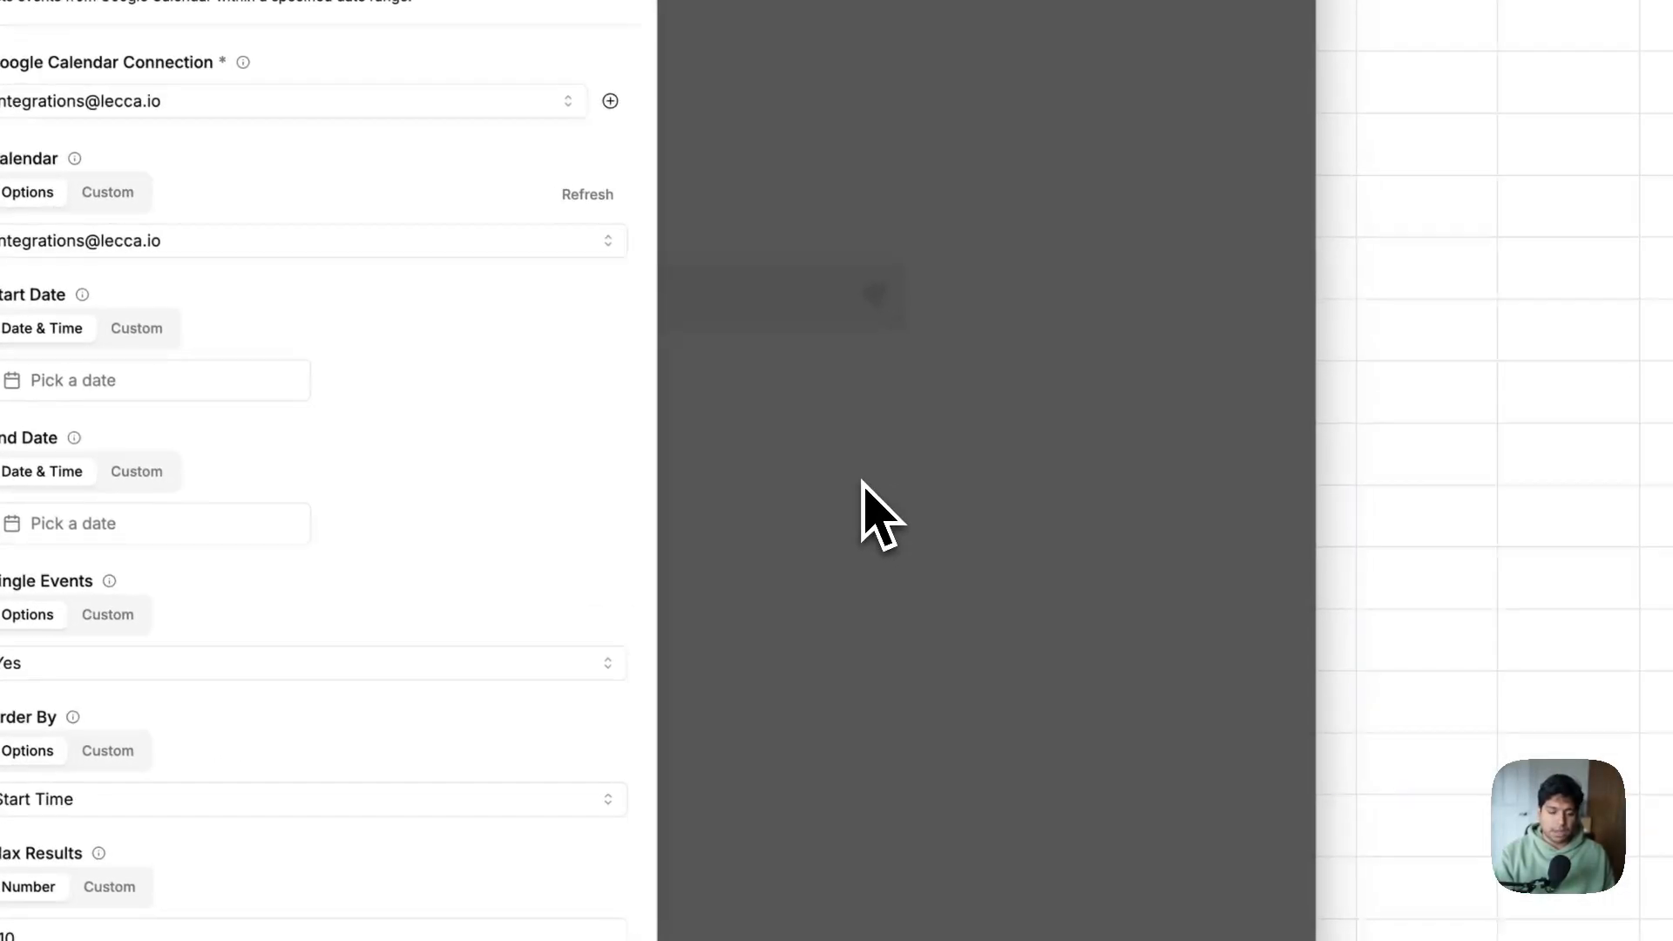
{"action": "left_click", "coordinate": [1253, 592]}
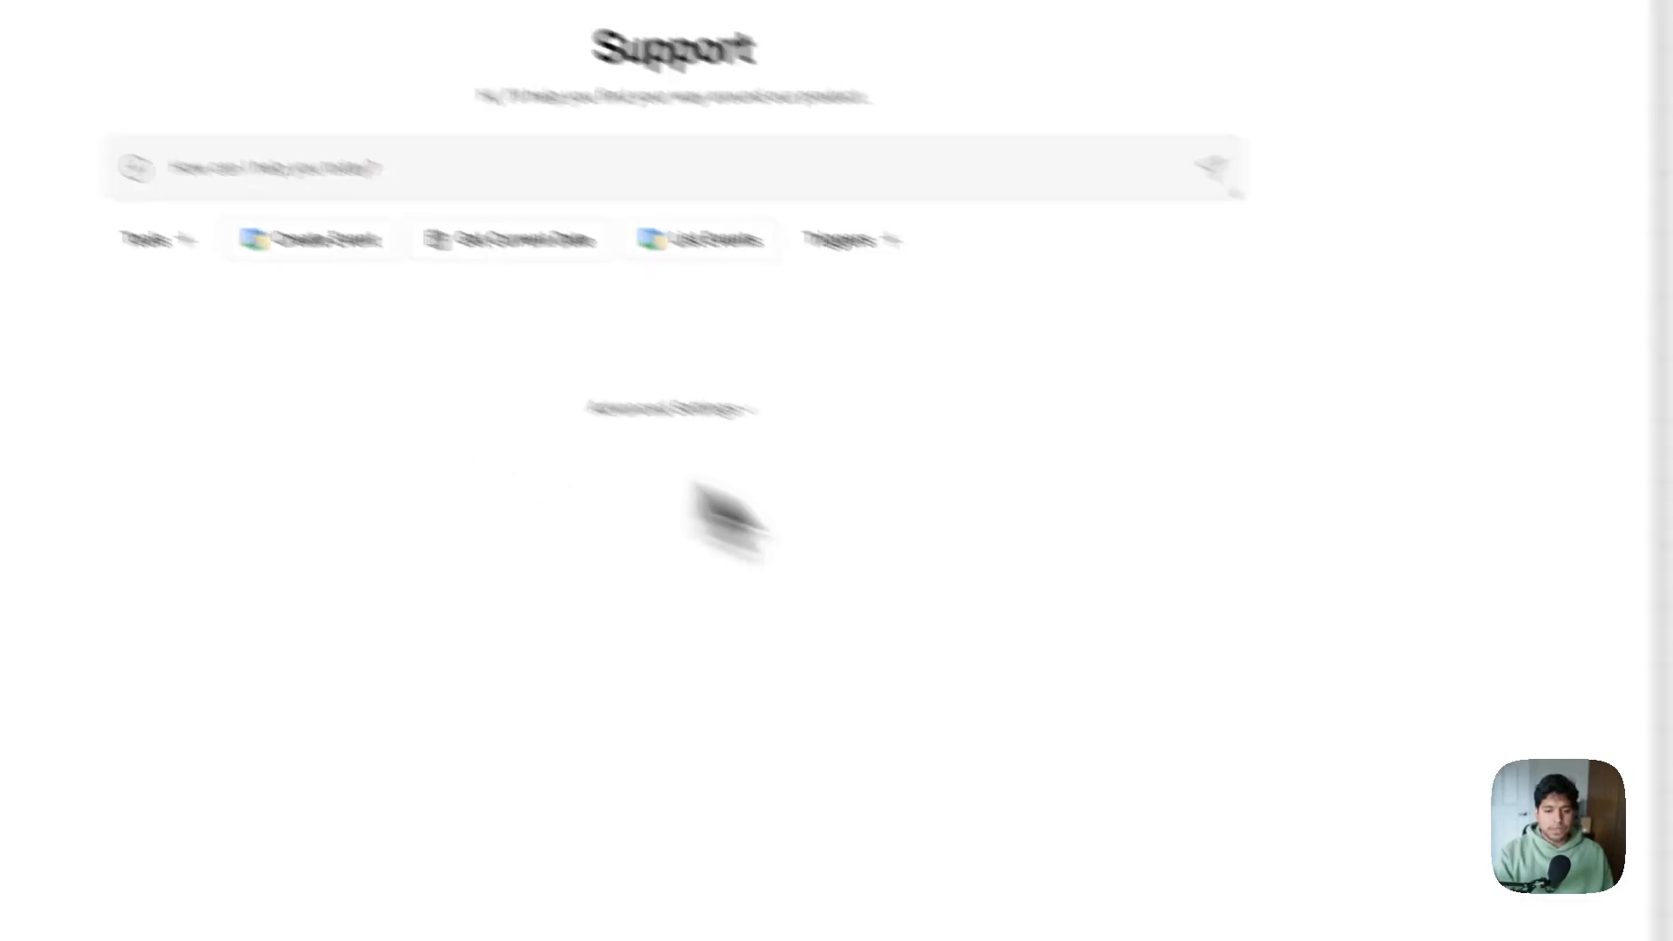
Open the chat widget and send 'Hi, I'm looking for more info on pricing'
{"action": "left_click", "coordinate": [1042, 891]}
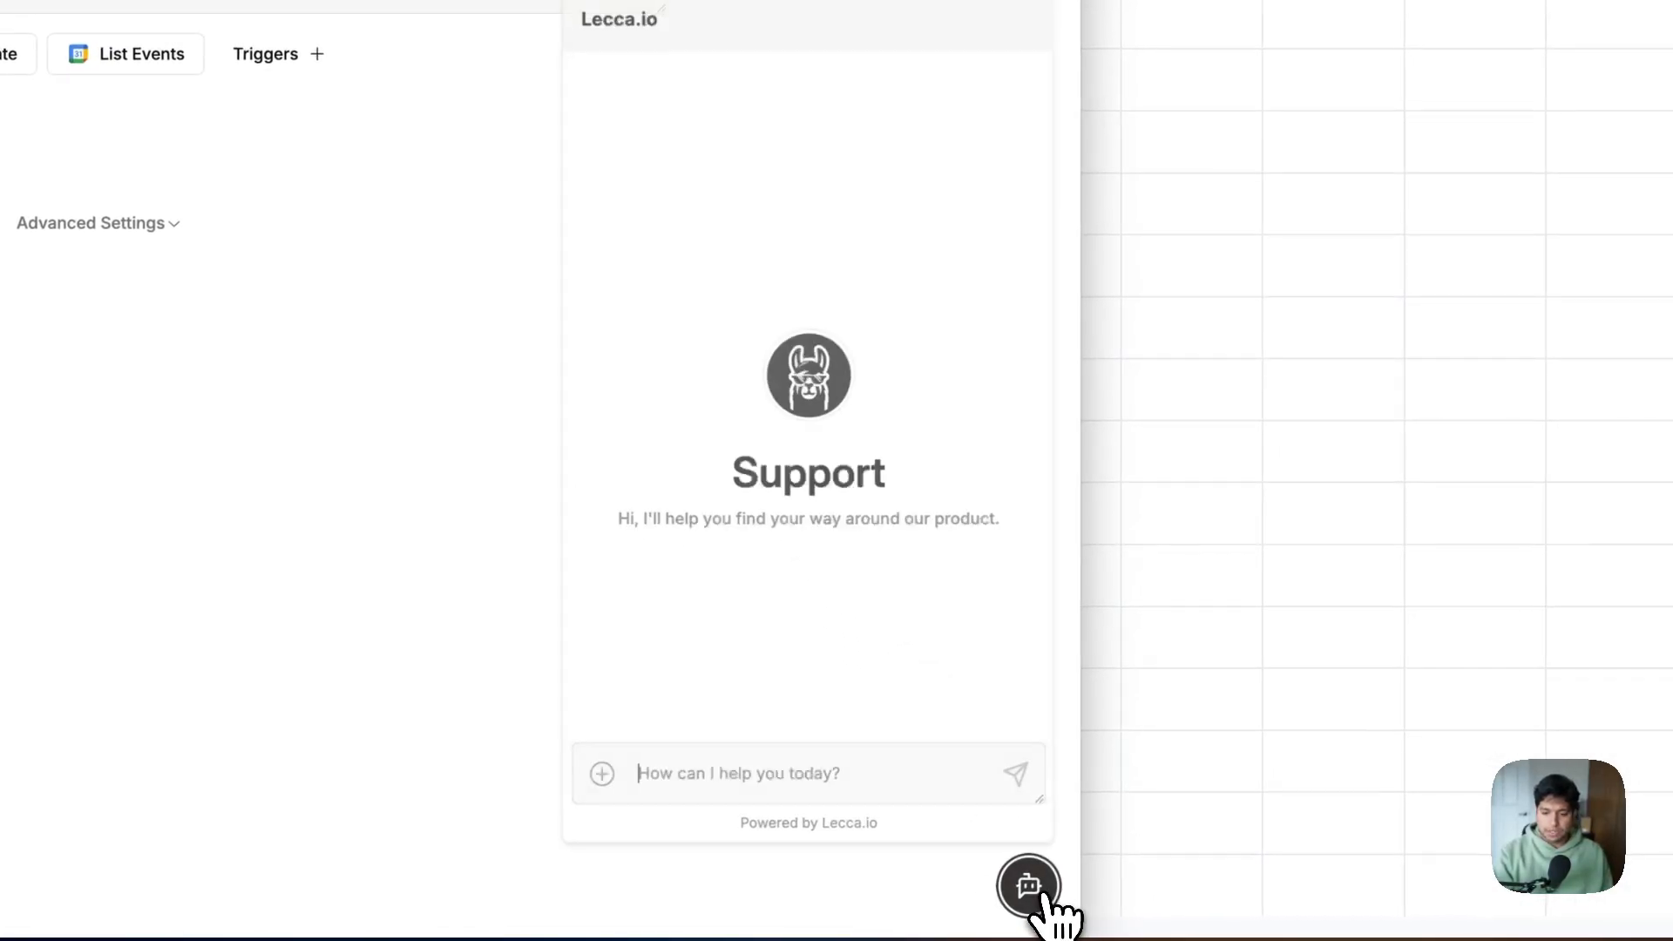
{"action": "left_click", "coordinate": [1041, 890]}
{"action": "left_click", "coordinate": [1028, 889]}
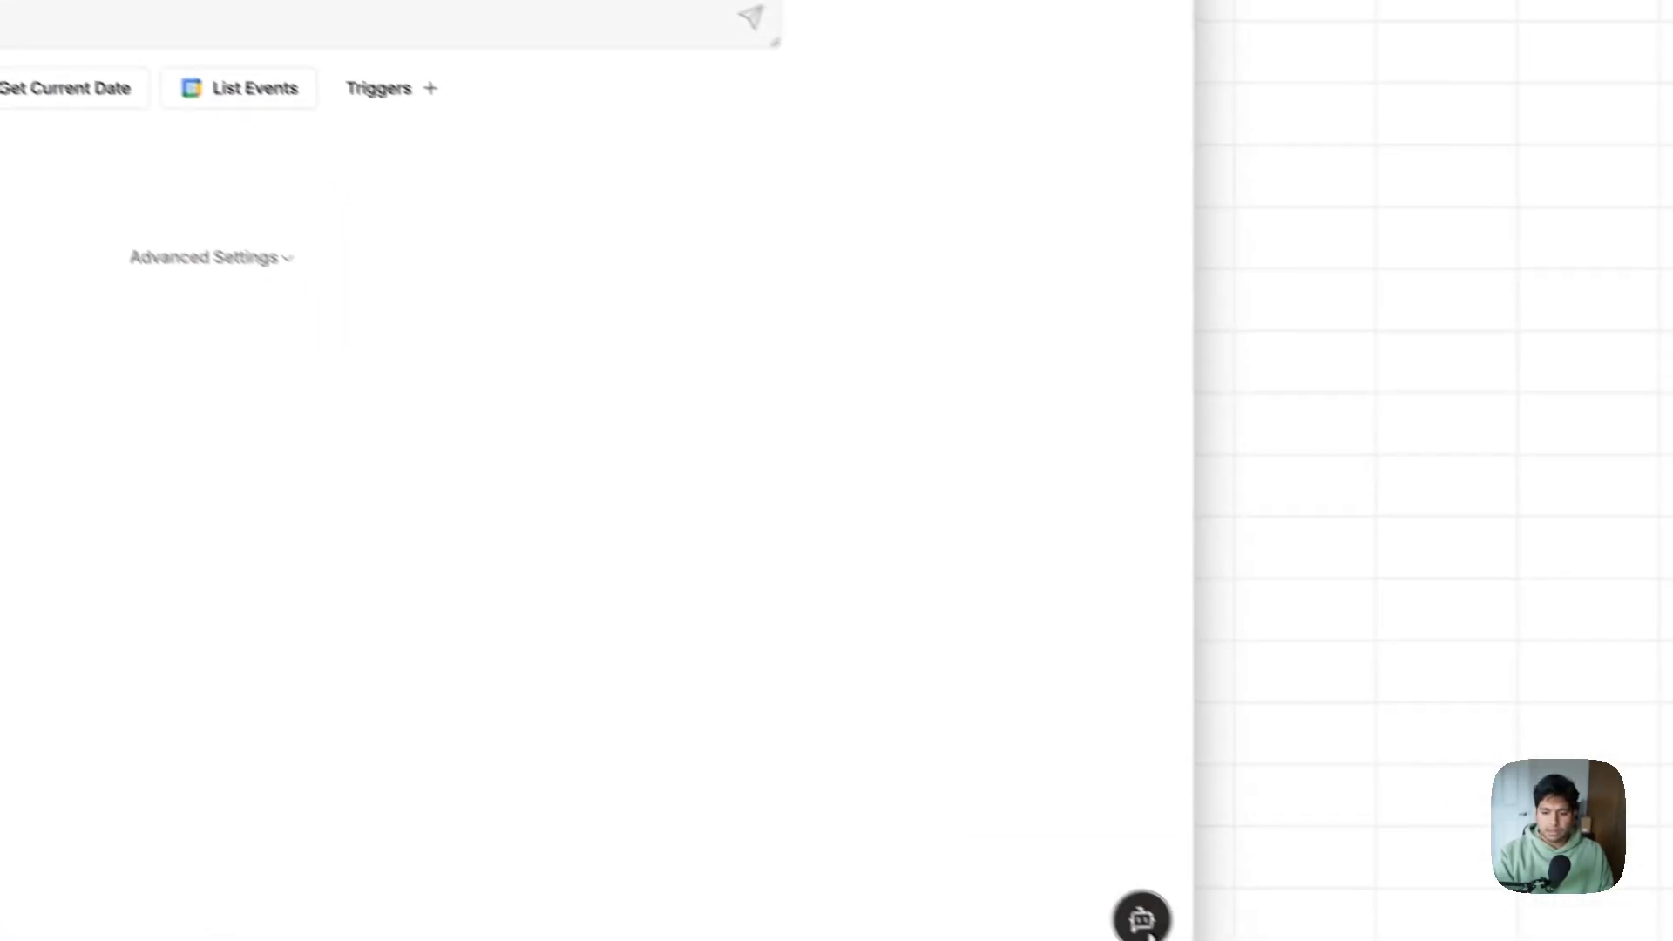
{"action": "type", "text": "Hi, I'm looking for mo"}
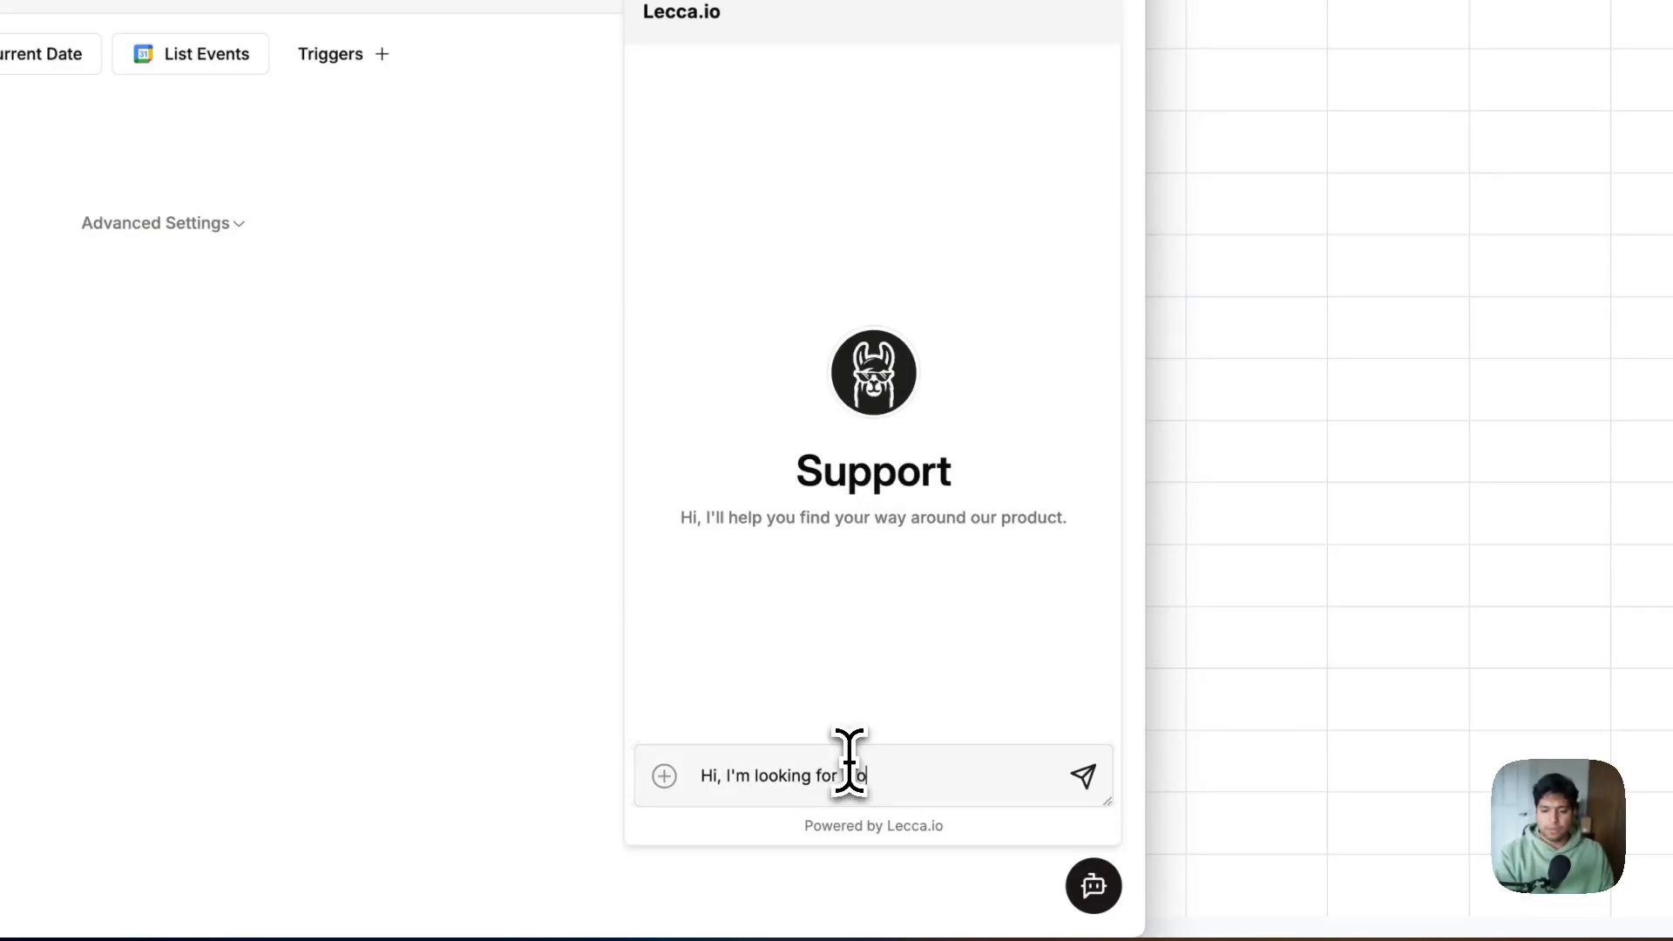
{"action": "type", "text": "re info on pricing"}
{"action": "key", "text": "Return"}
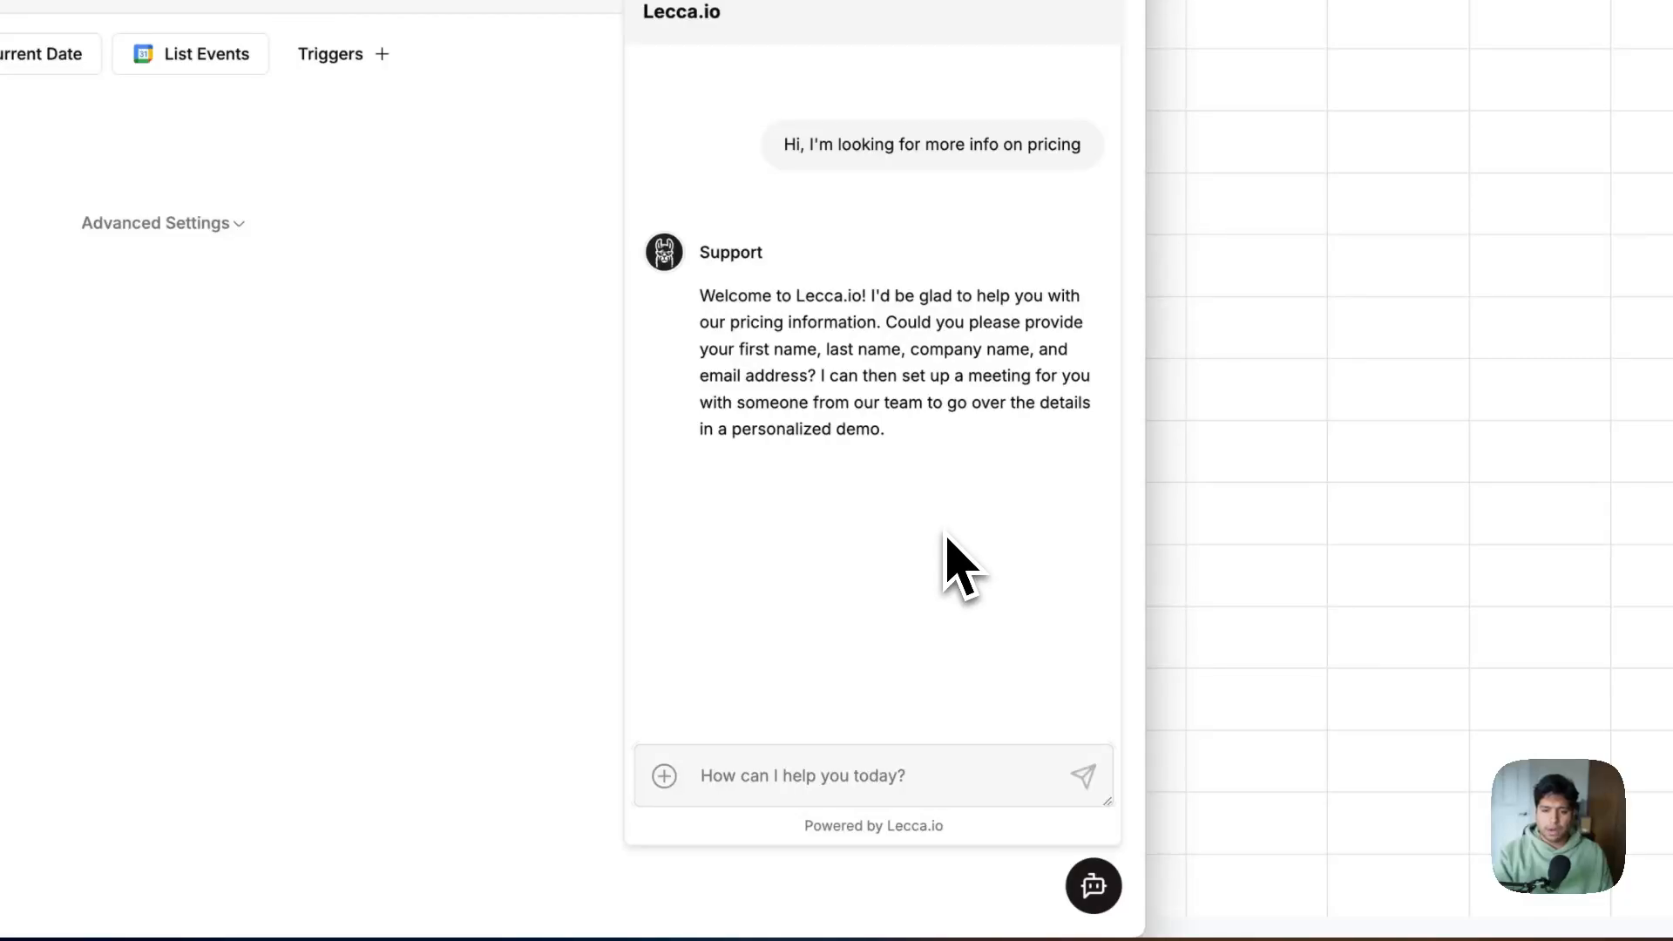
Read the agent's reply asking for name, company and e-mail, then focus the message box
{"action": "left_click_drag", "start_coordinate": [701, 296], "coordinate": [902, 440]}
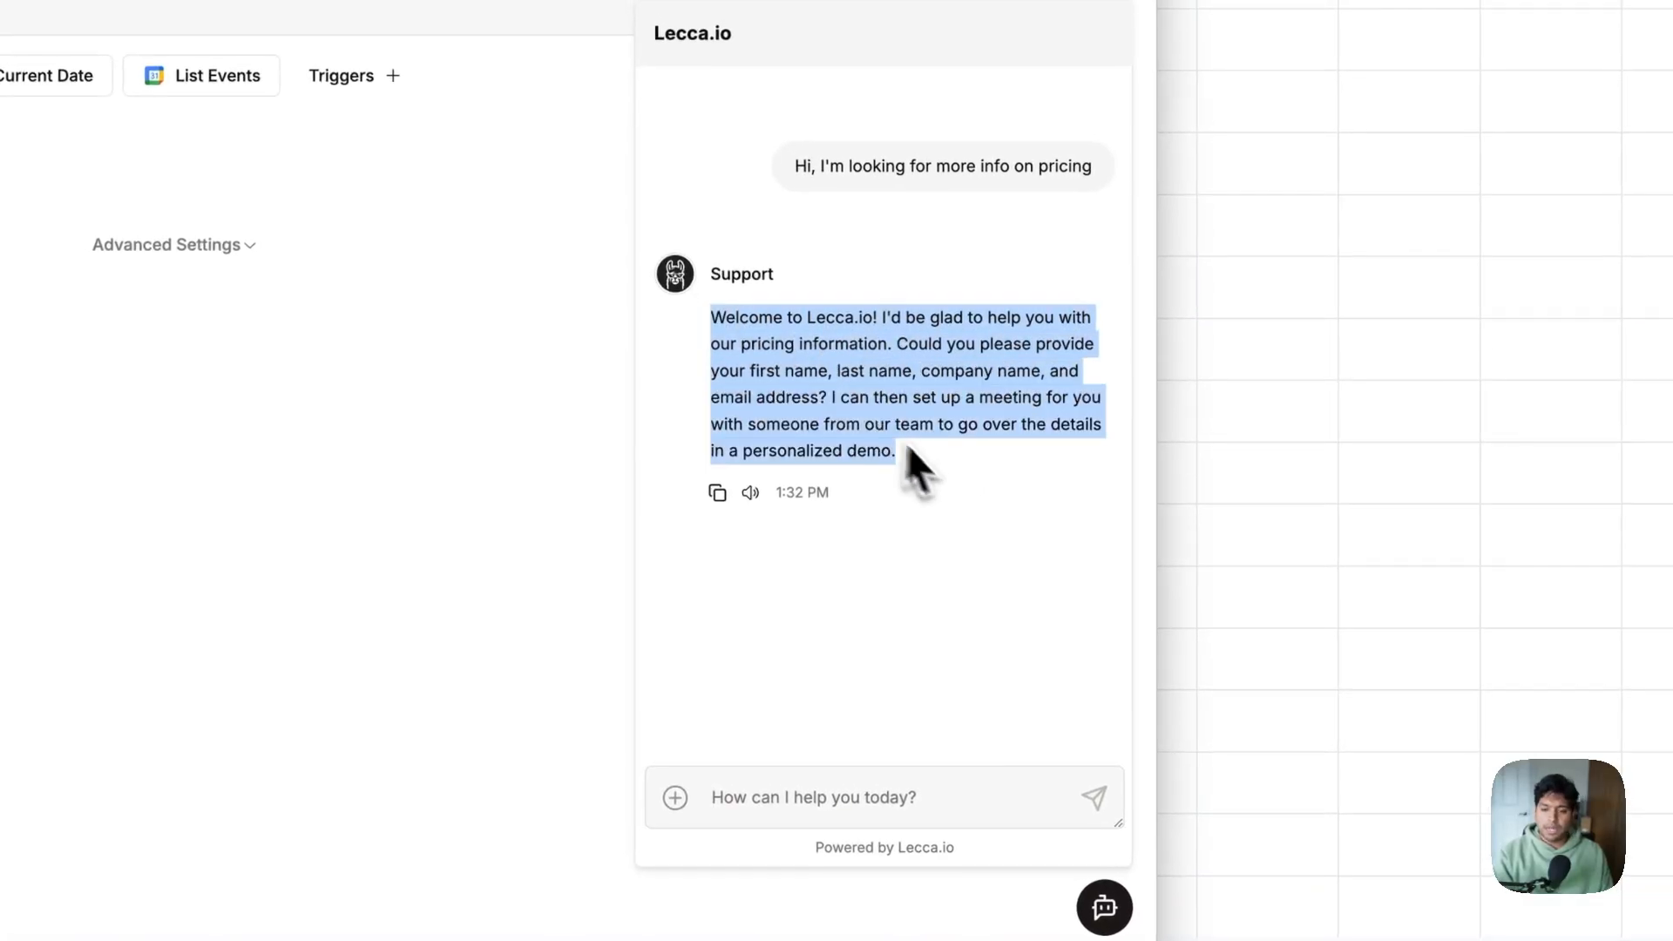
{"action": "left_click", "coordinate": [837, 344]}
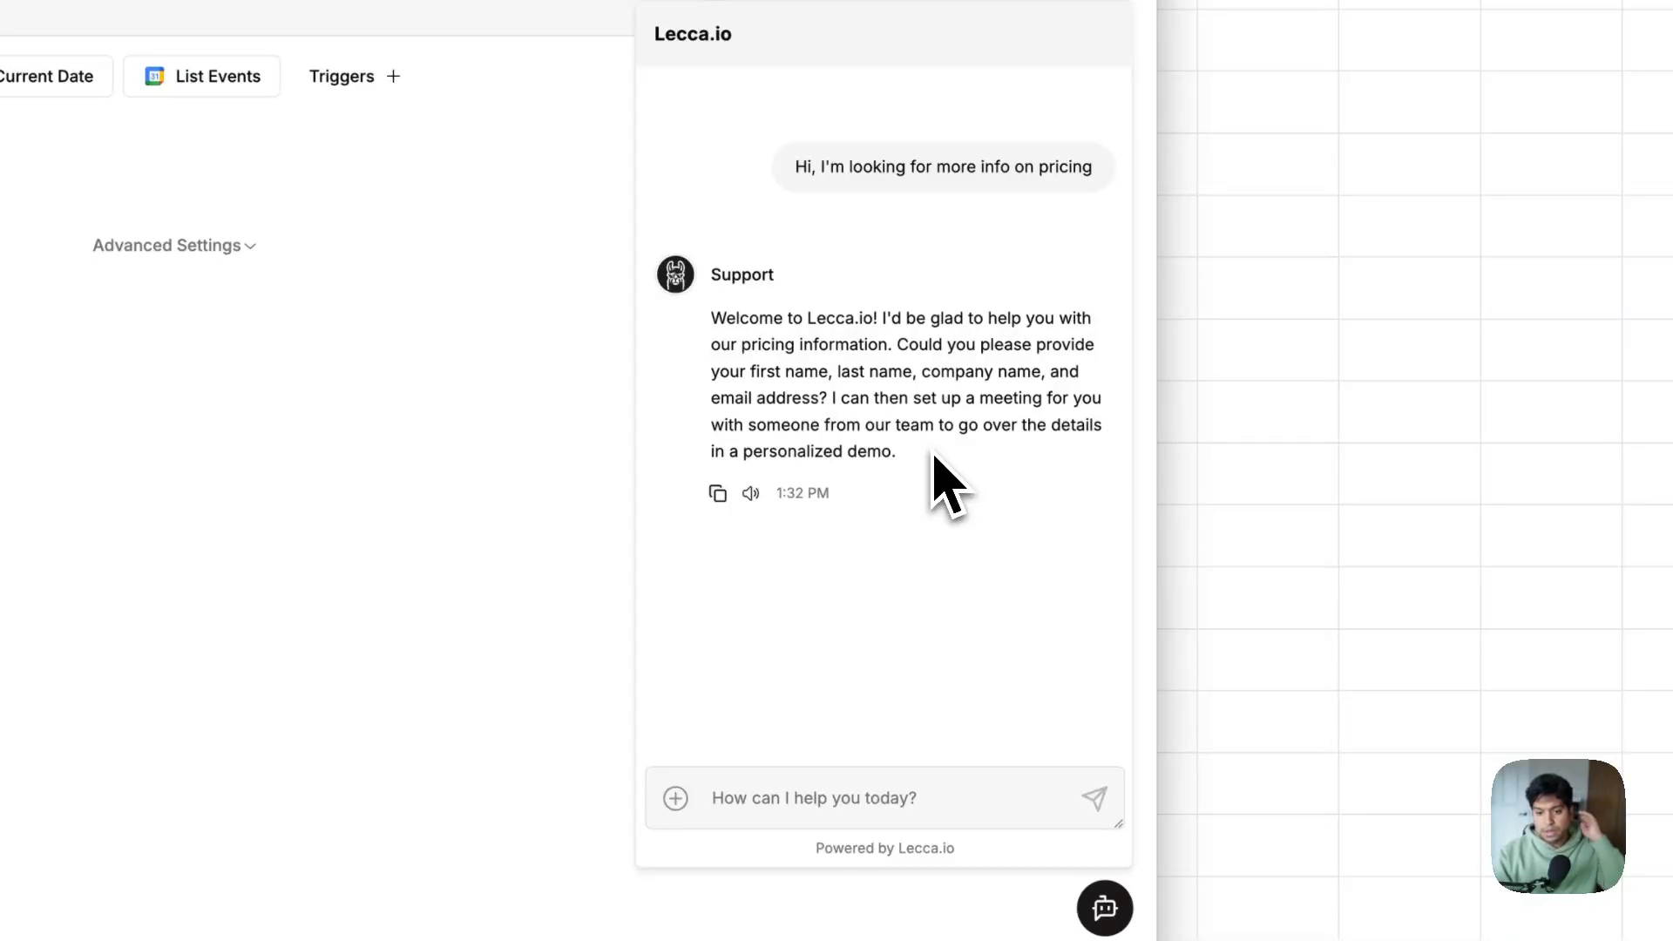
{"action": "left_click", "coordinate": [873, 795]}
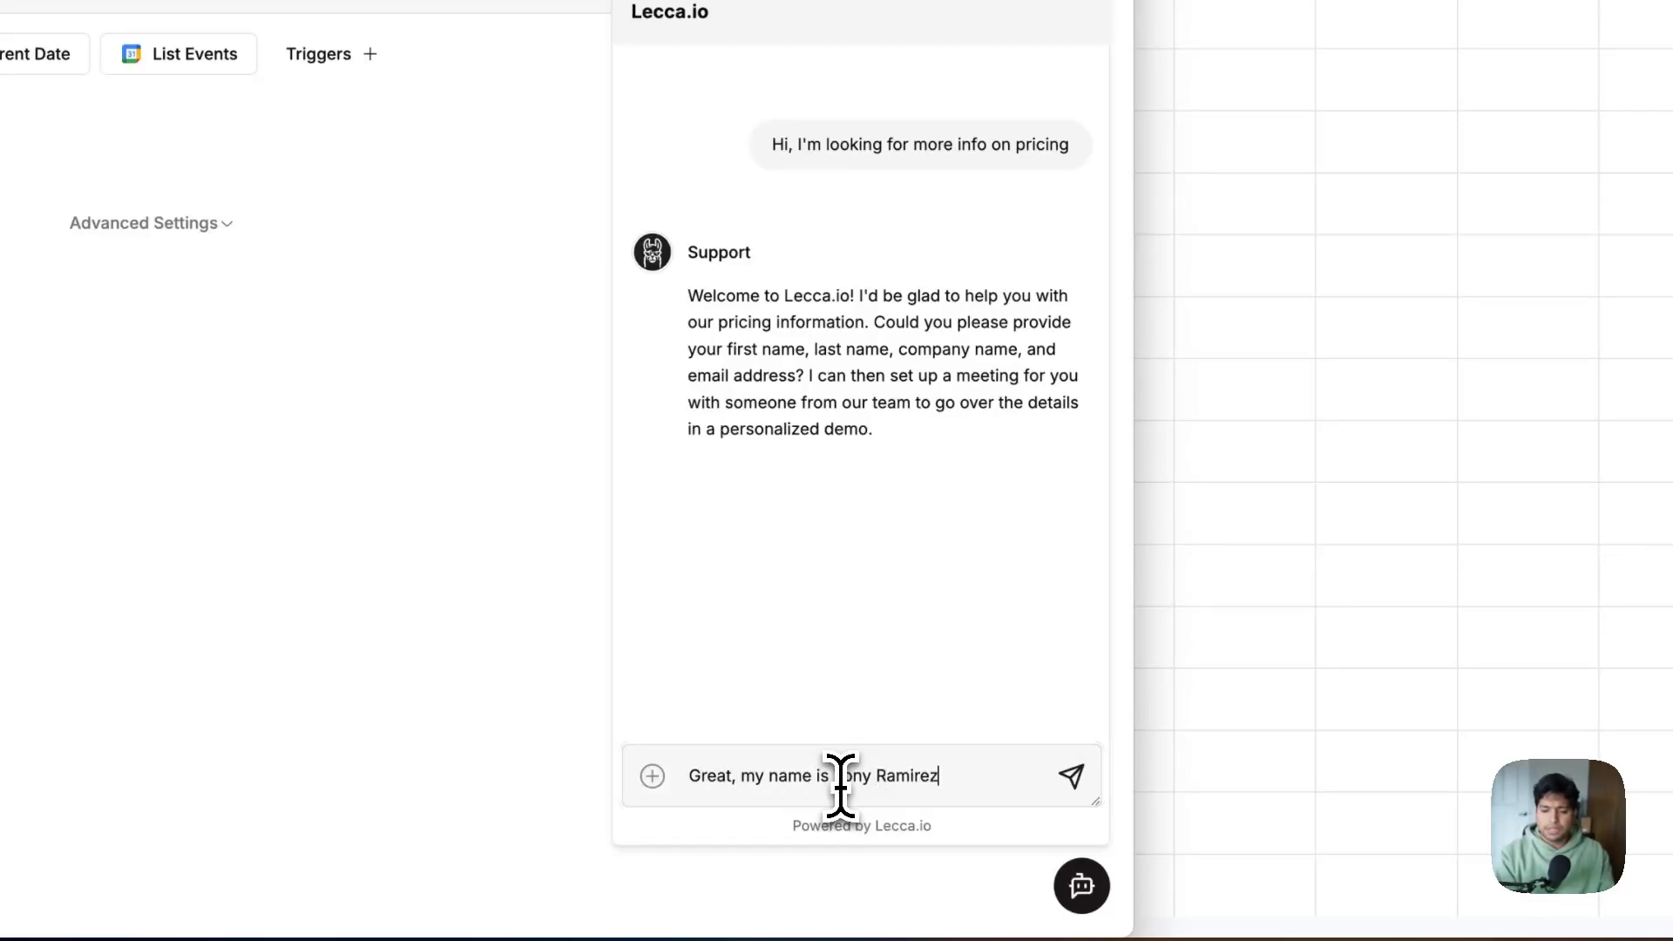
Send the visitor's name, company and e-mail, then ask 'Can you do today at 2?'
{"action": "type", "text": "\"D"}
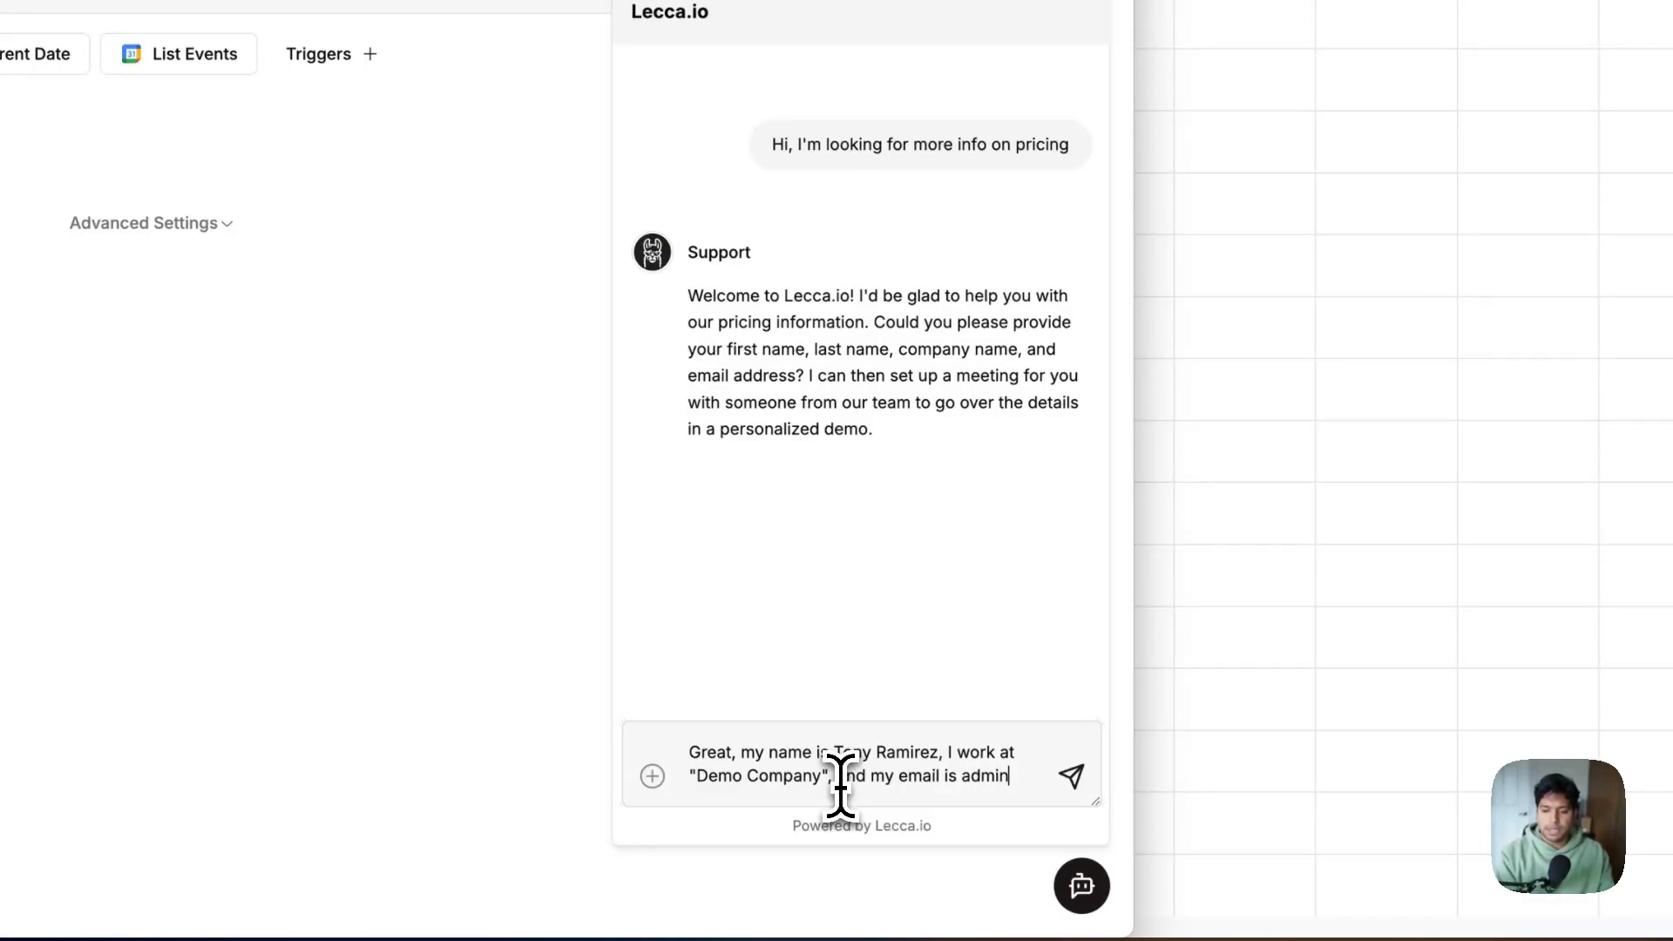
{"action": "type", "text": "lecca.io"}
{"action": "key", "text": "Return"}
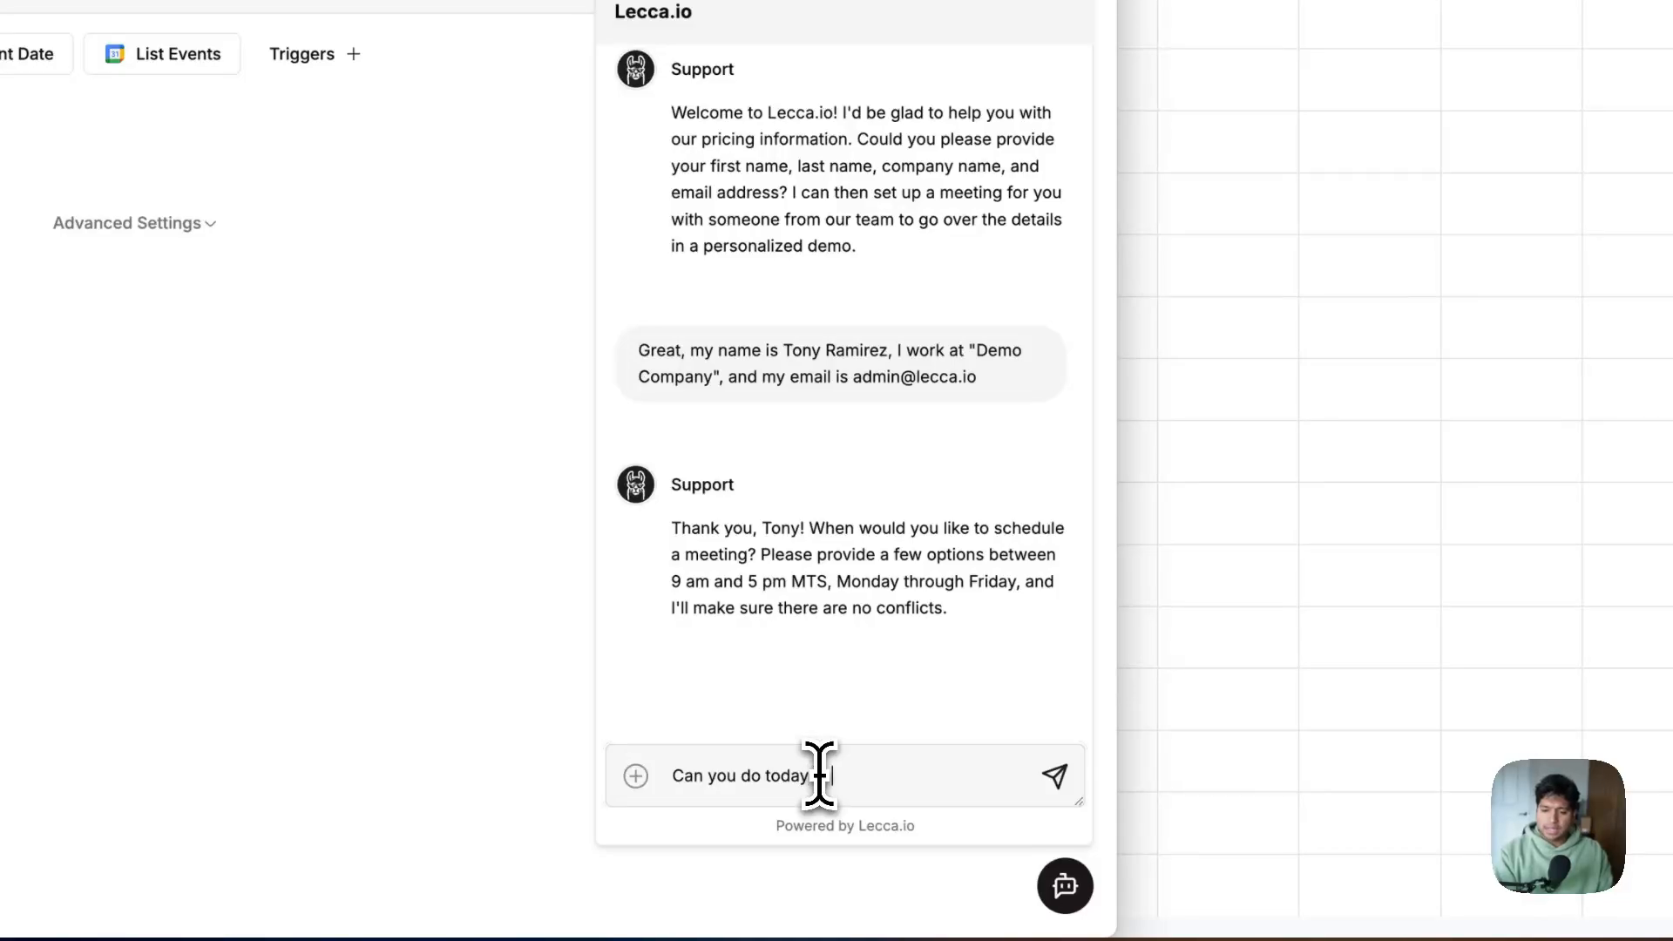
{"action": "key", "text": "Return"}
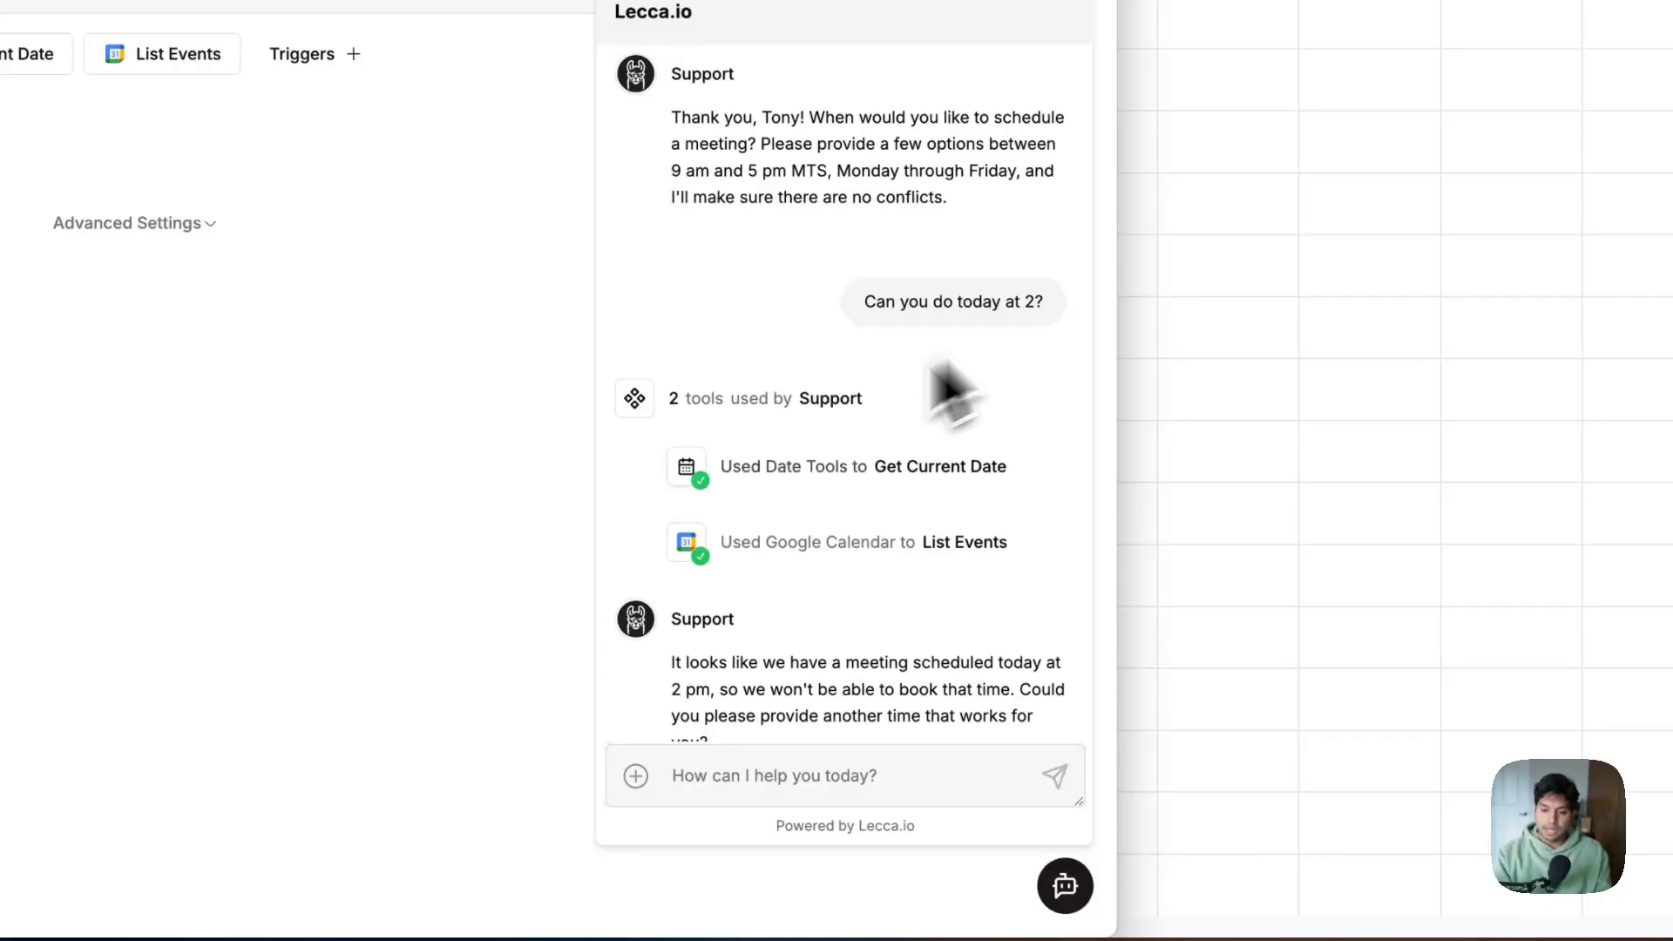
Ask for the soonest meeting time, then accept the 4 pm slot with 'Perfect, lets do that'
{"action": "scroll", "coordinate": [953, 389], "scroll_direction": "down", "scroll_amount": 3}
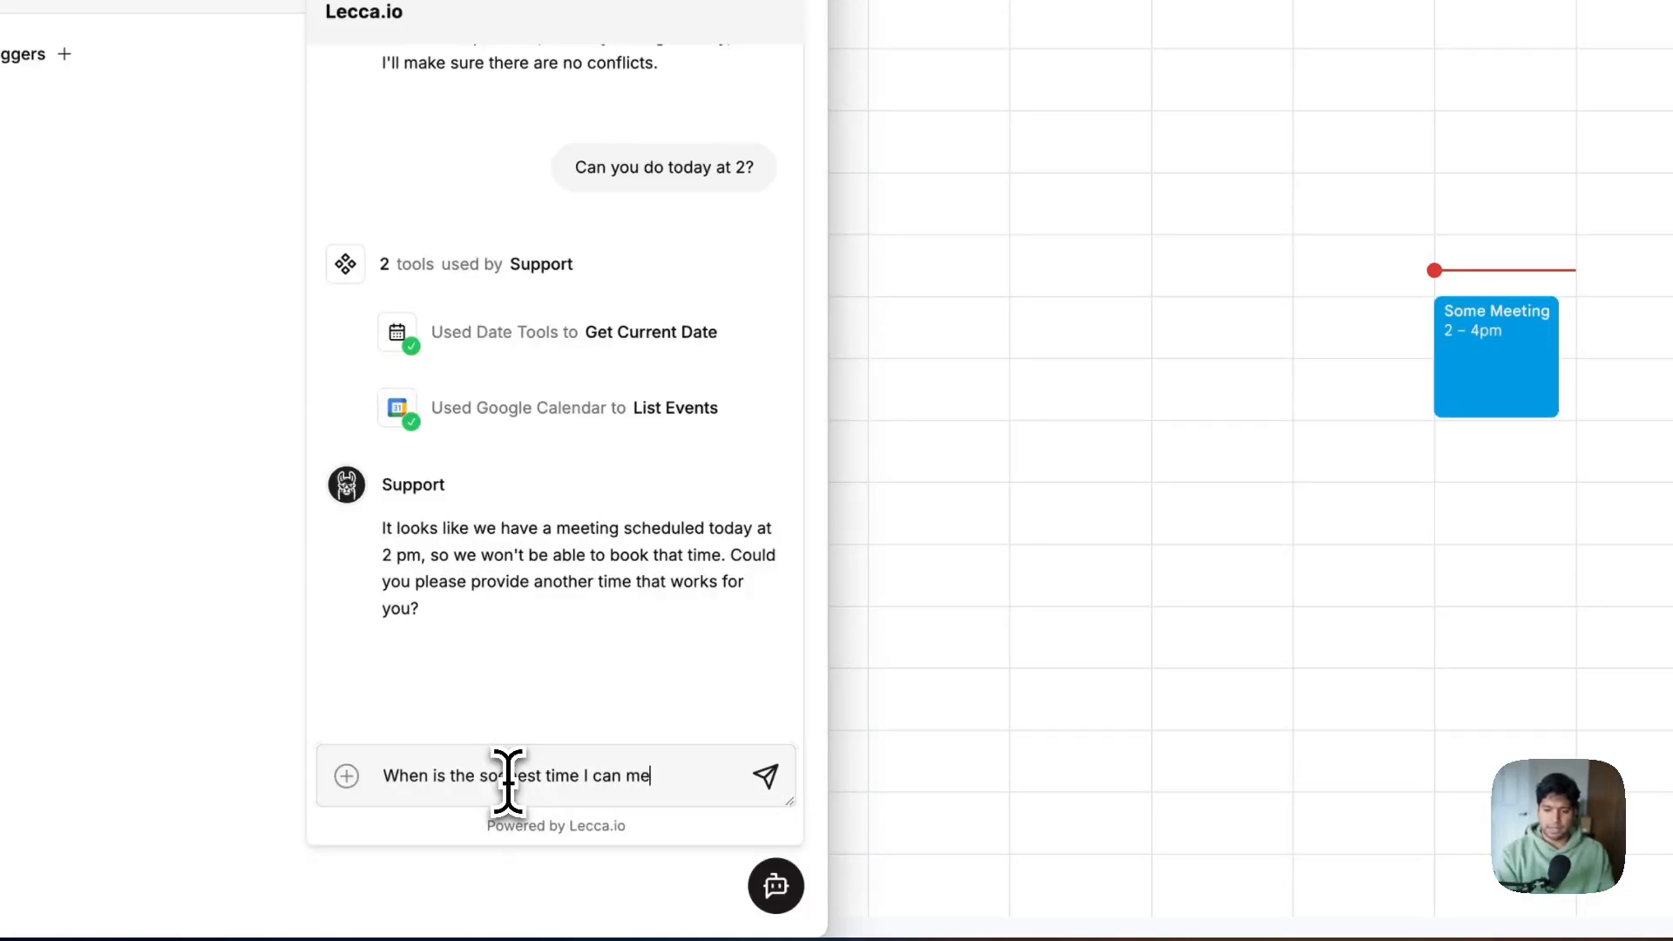
{"action": "key", "text": "Return"}
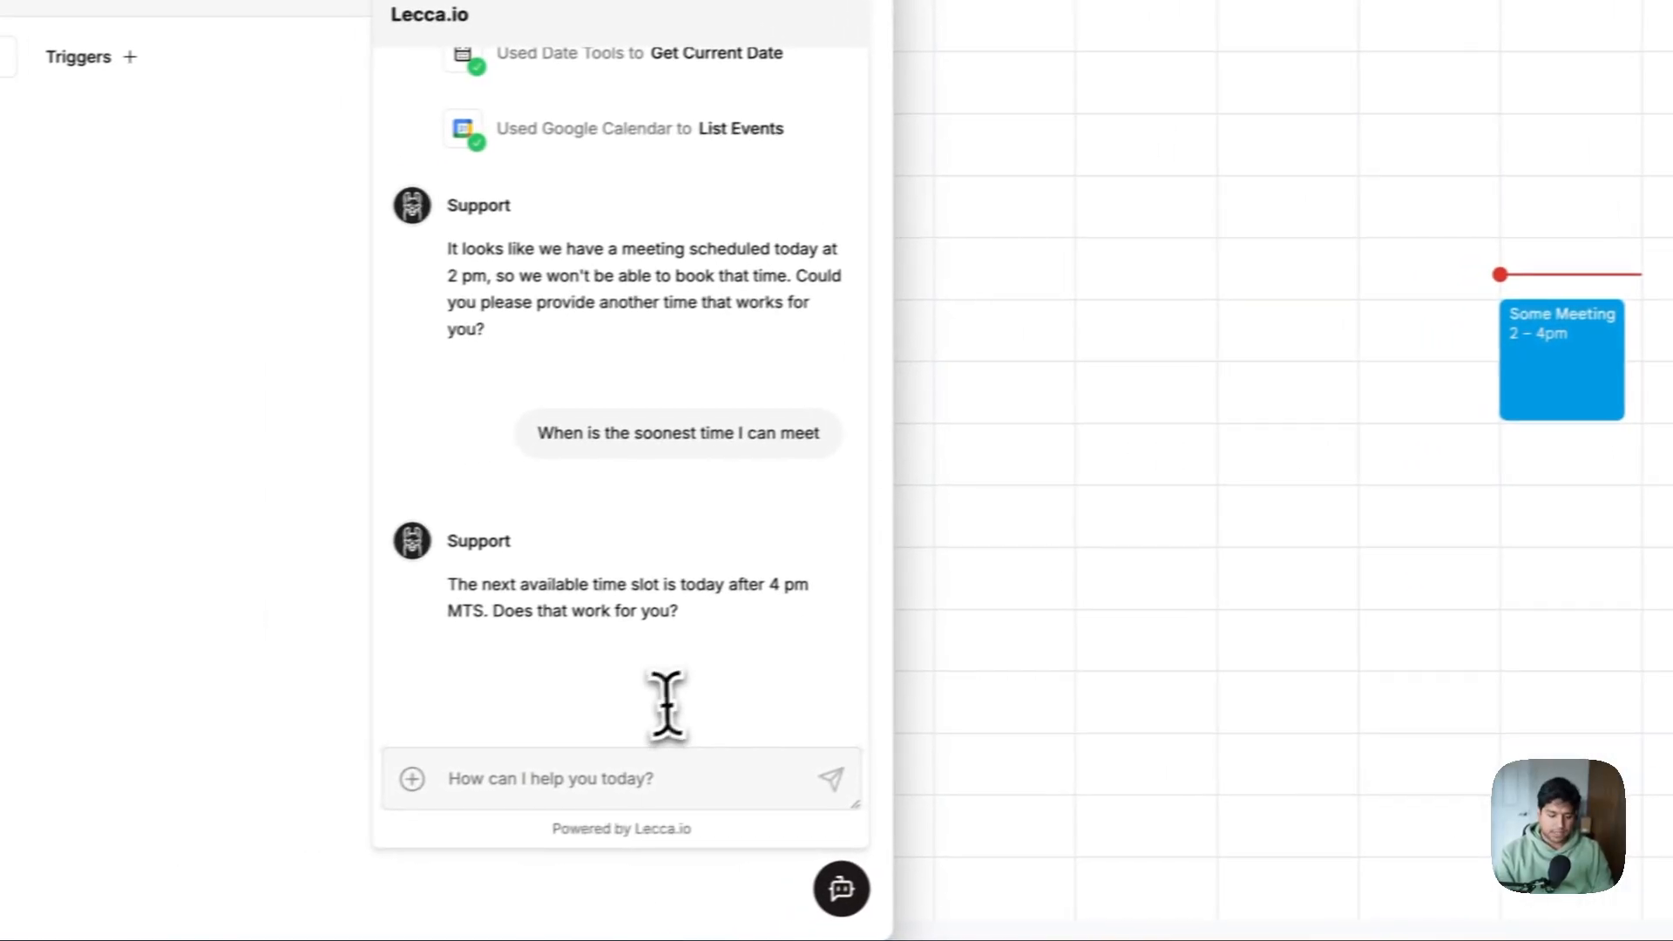
{"action": "type", "text": "Perfect, lets do th"}
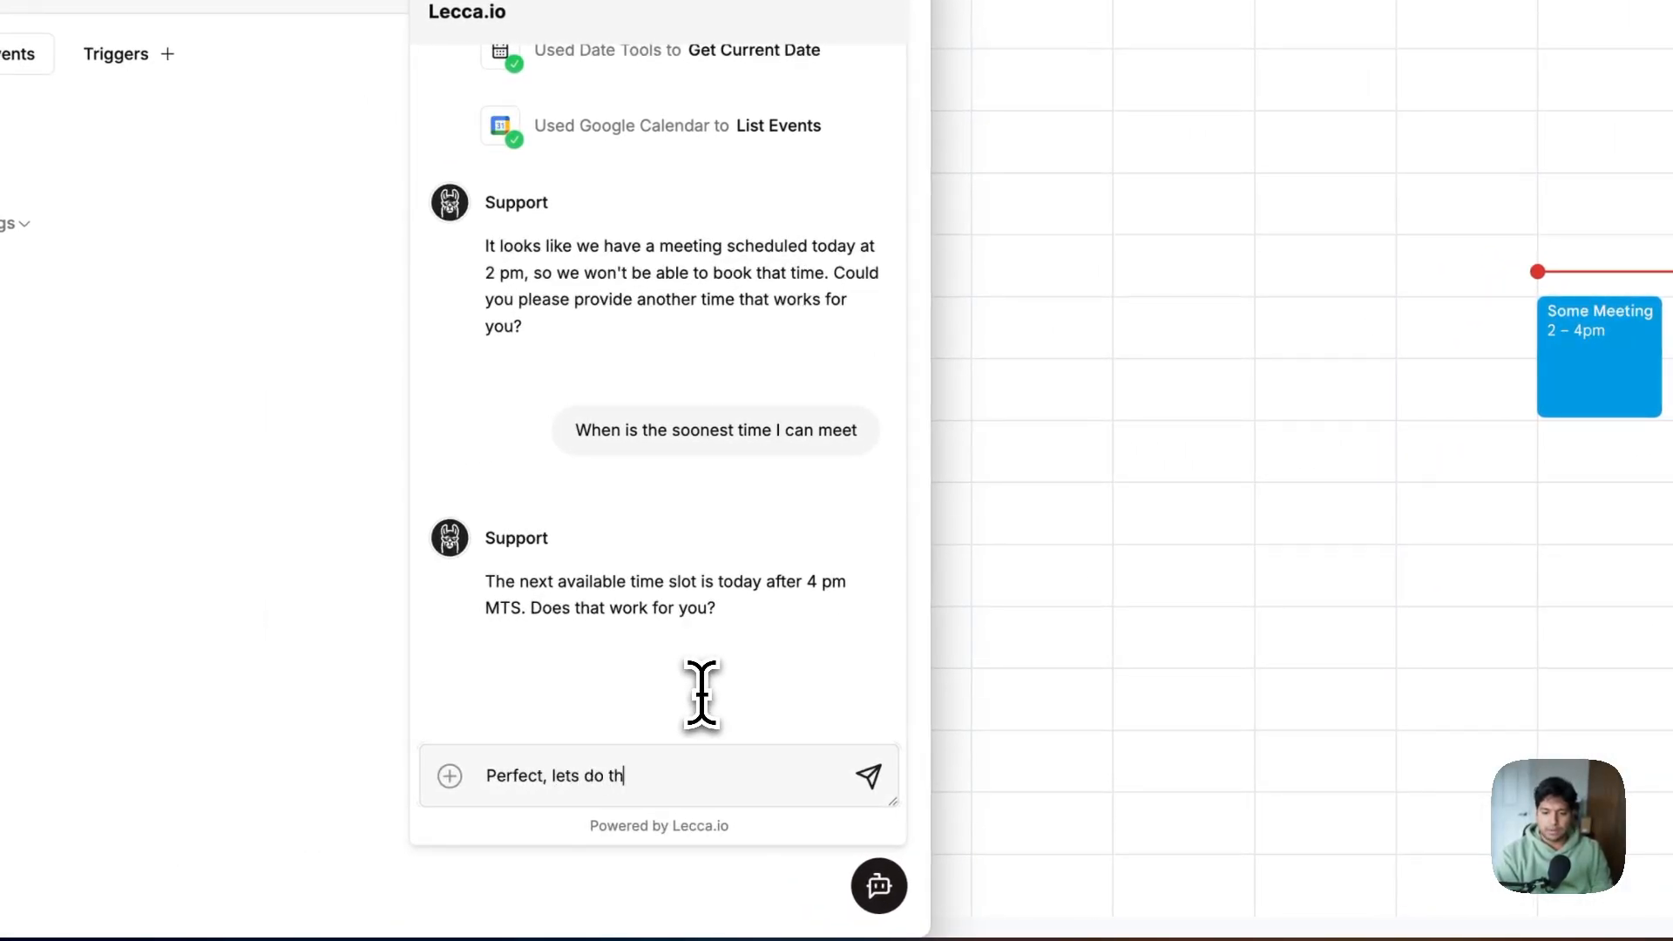
{"action": "type", "text": "at"}
{"action": "key", "text": "Return"}
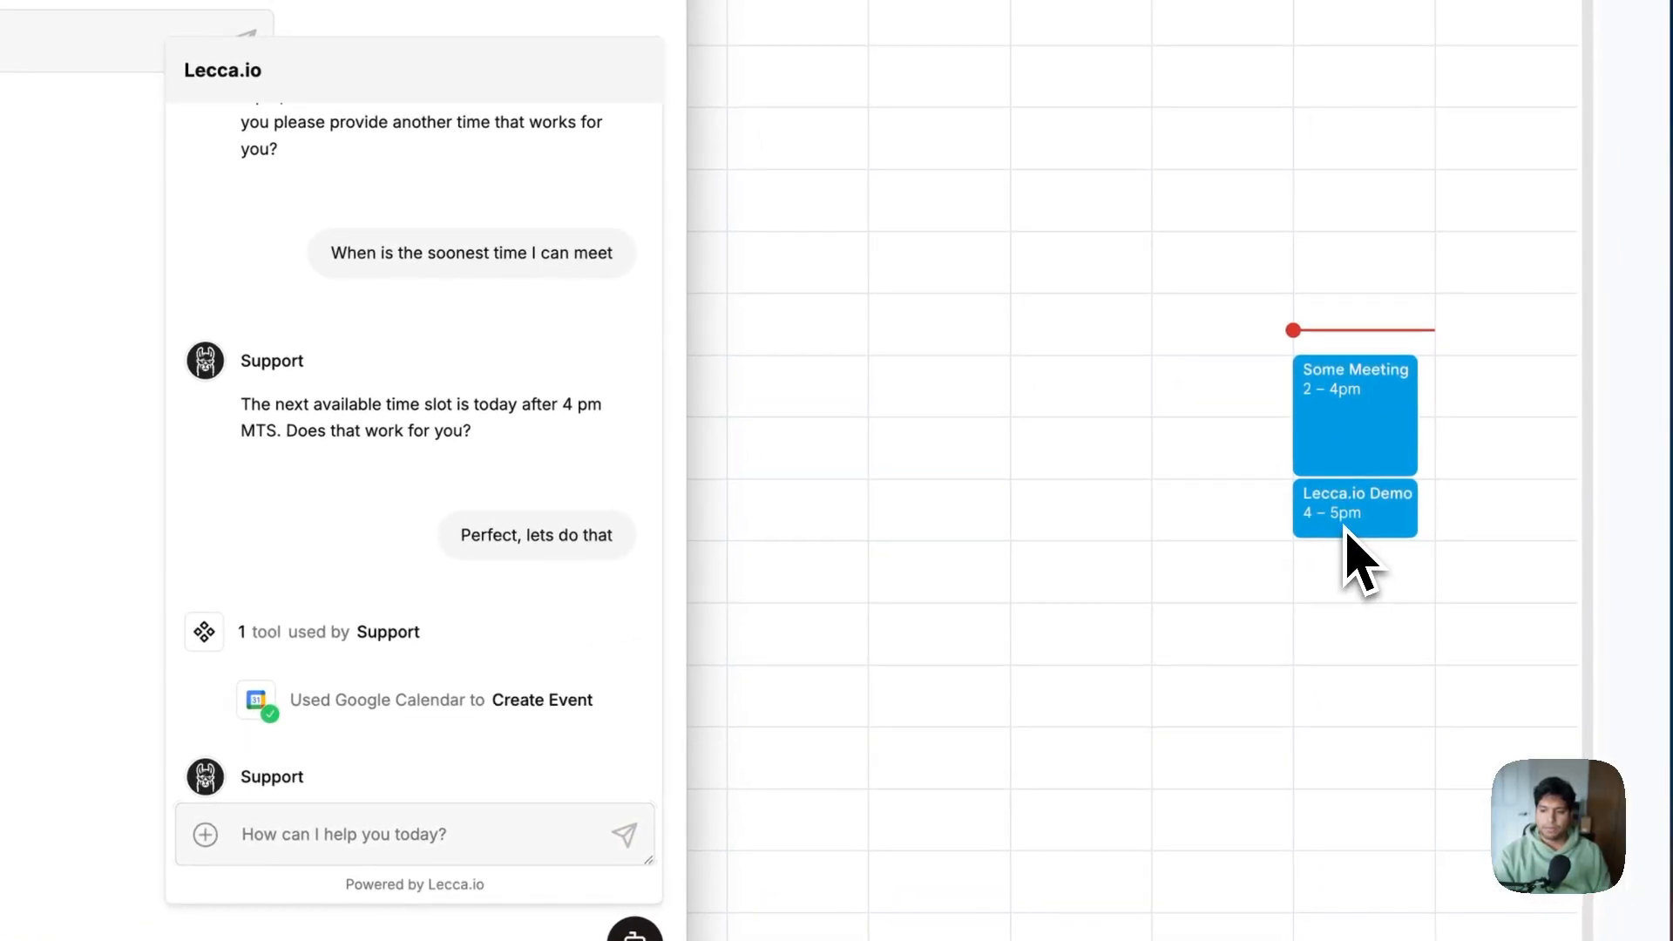
Open the new Lecca.io Demo event in Google Calendar and select the contact's name in its title
{"action": "left_click", "coordinate": [1387, 504]}
{"action": "left_click", "coordinate": [1360, 517]}
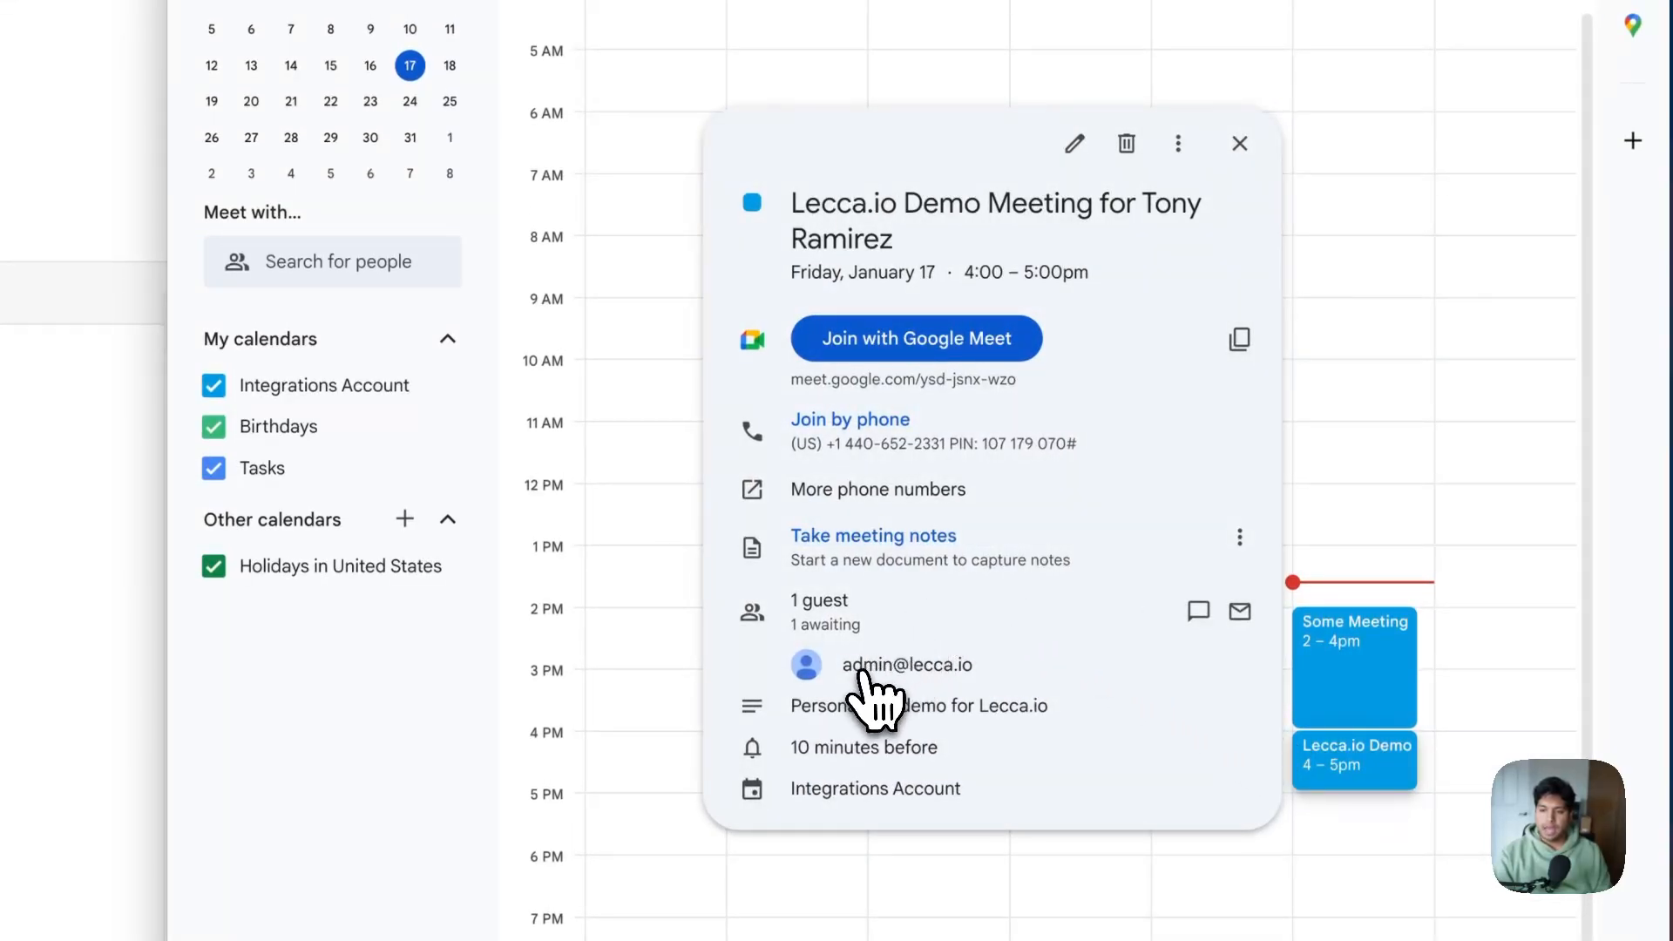
{"action": "mouse_move", "coordinate": [946, 670]}
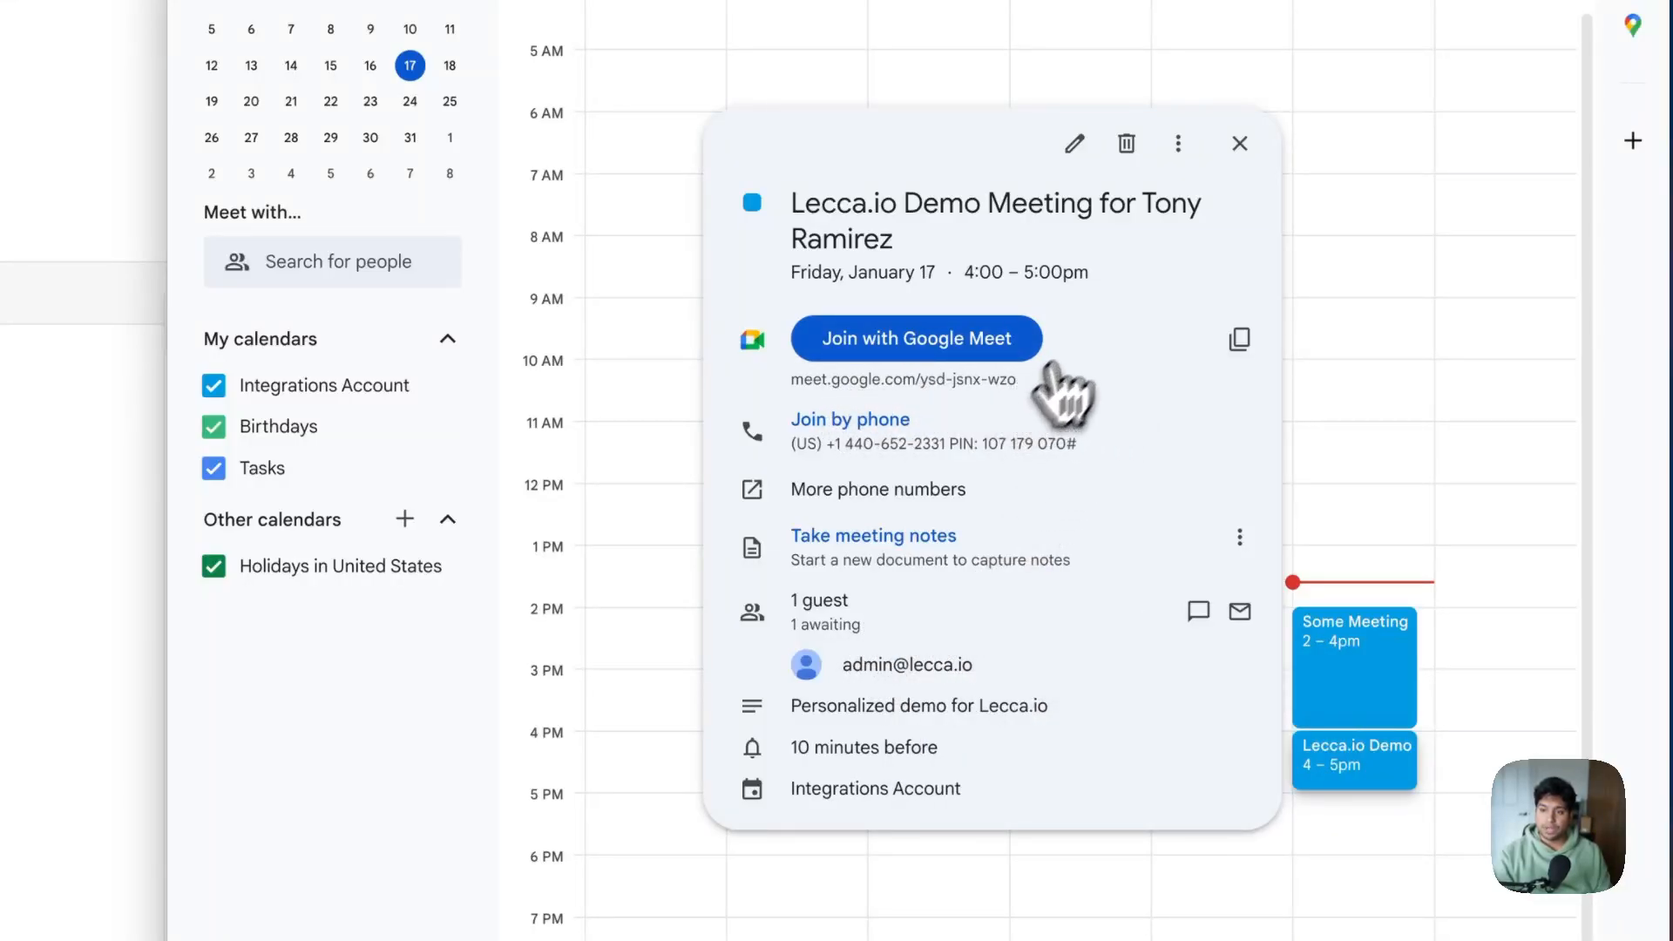
{"action": "left_click_drag", "start_coordinate": [1143, 179], "coordinate": [889, 235]}
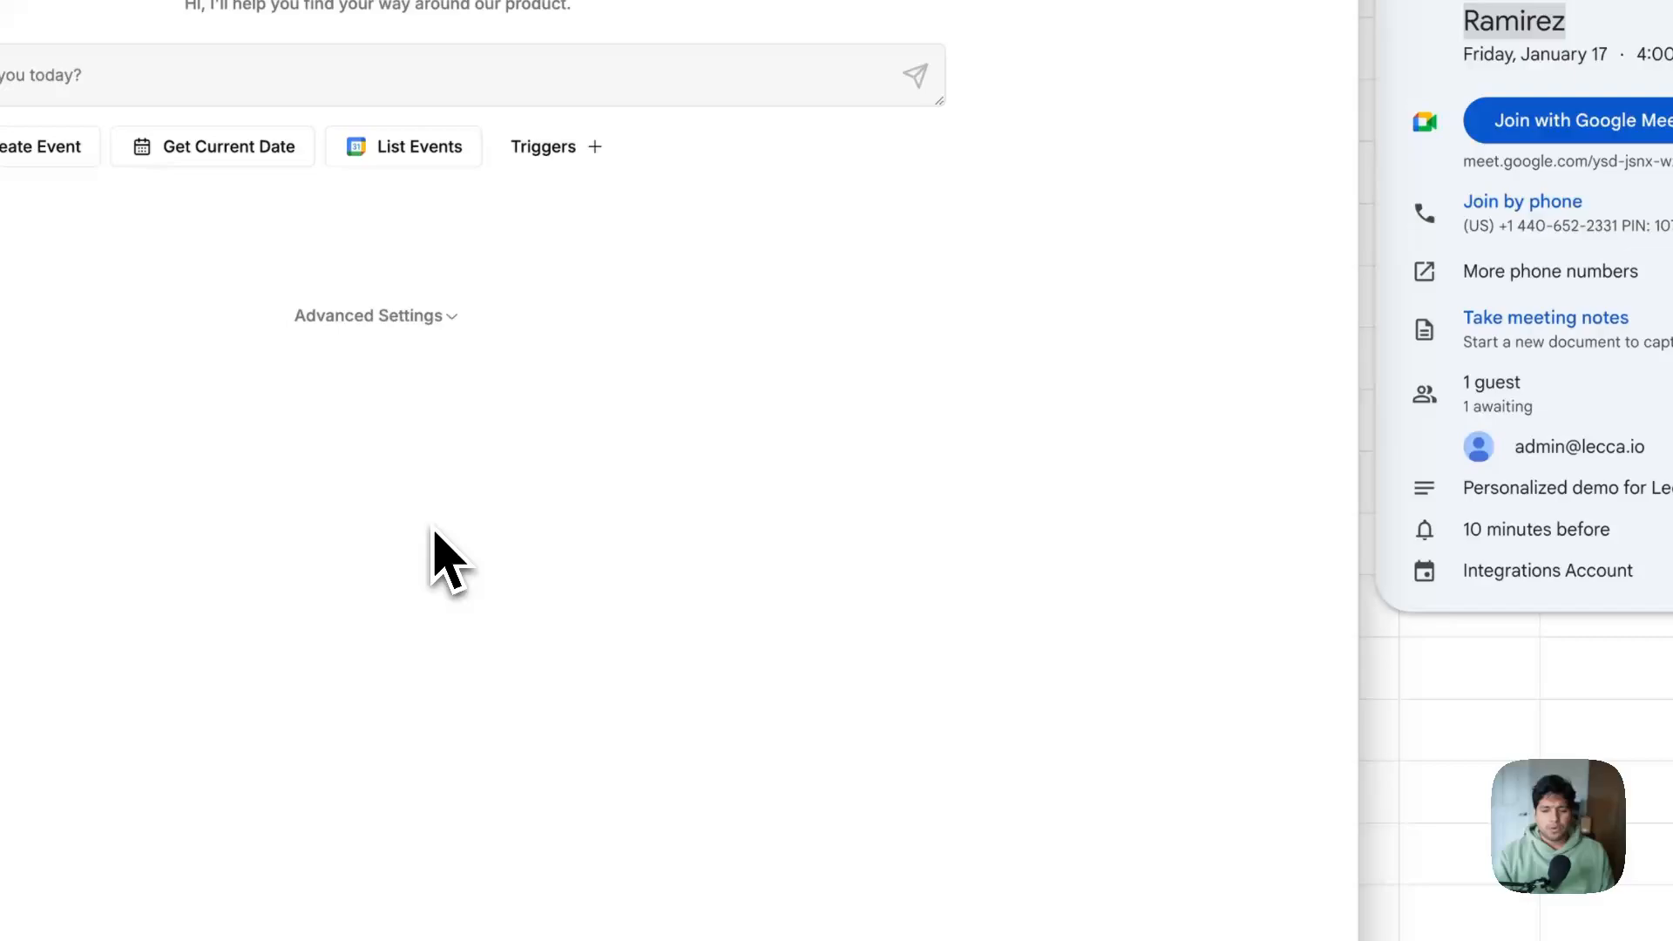
Close the Support chat and go to the Knowledge notebooks page from the sidebar
{"action": "left_click", "coordinate": [1316, 937]}
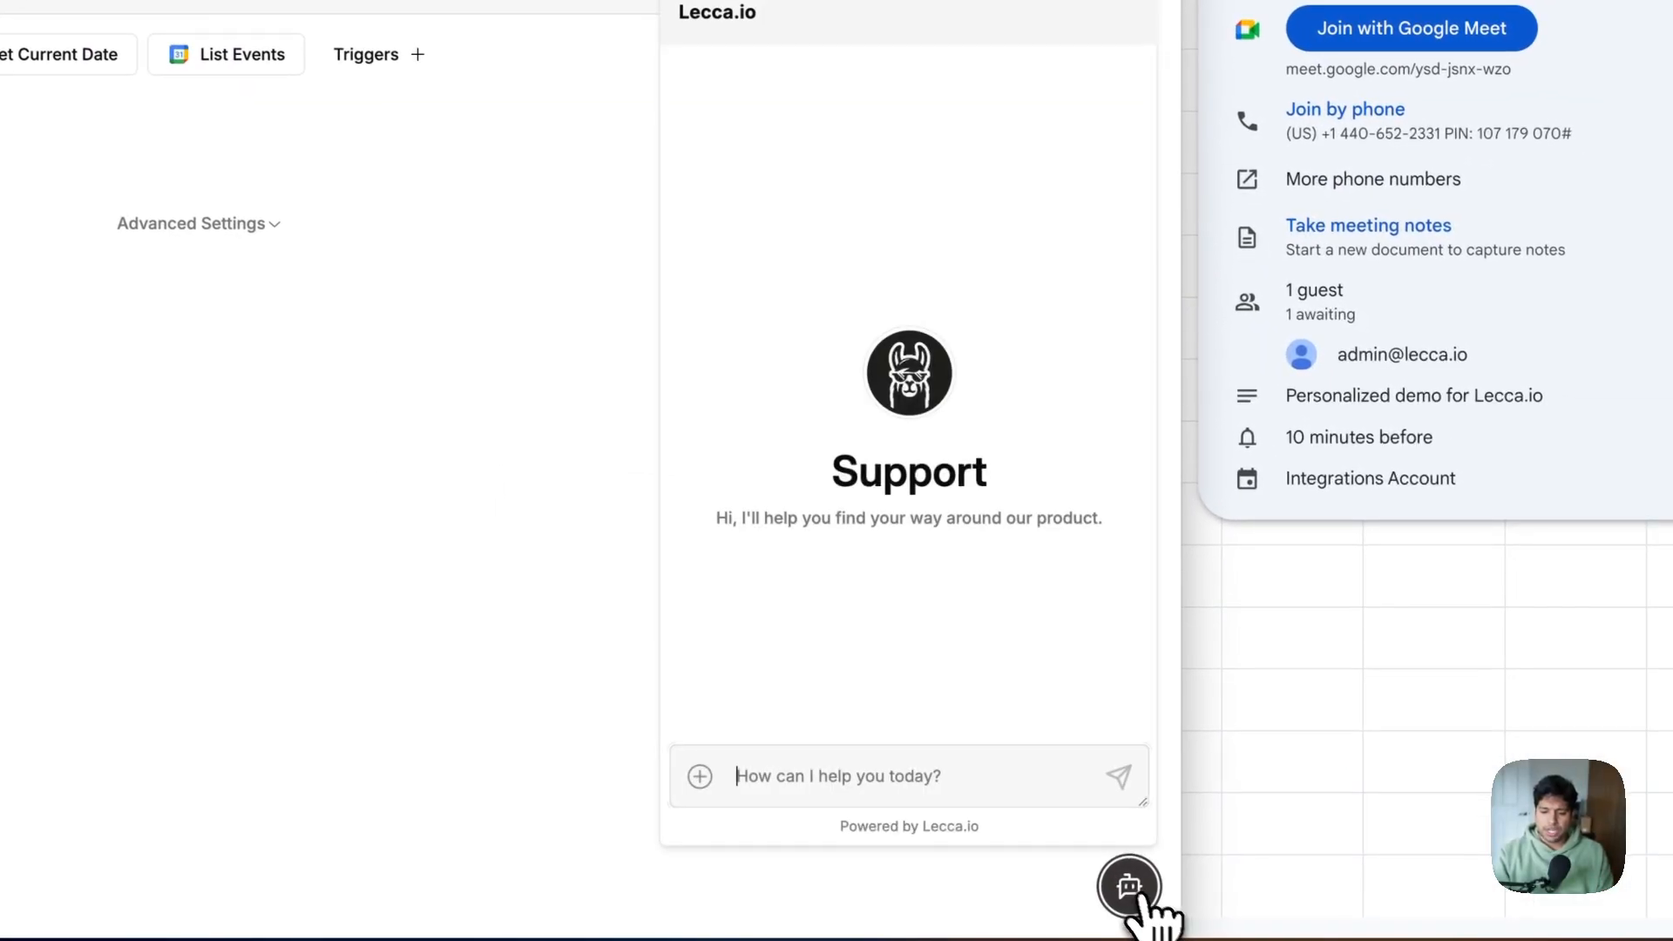
{"action": "left_click", "coordinate": [460, 542]}
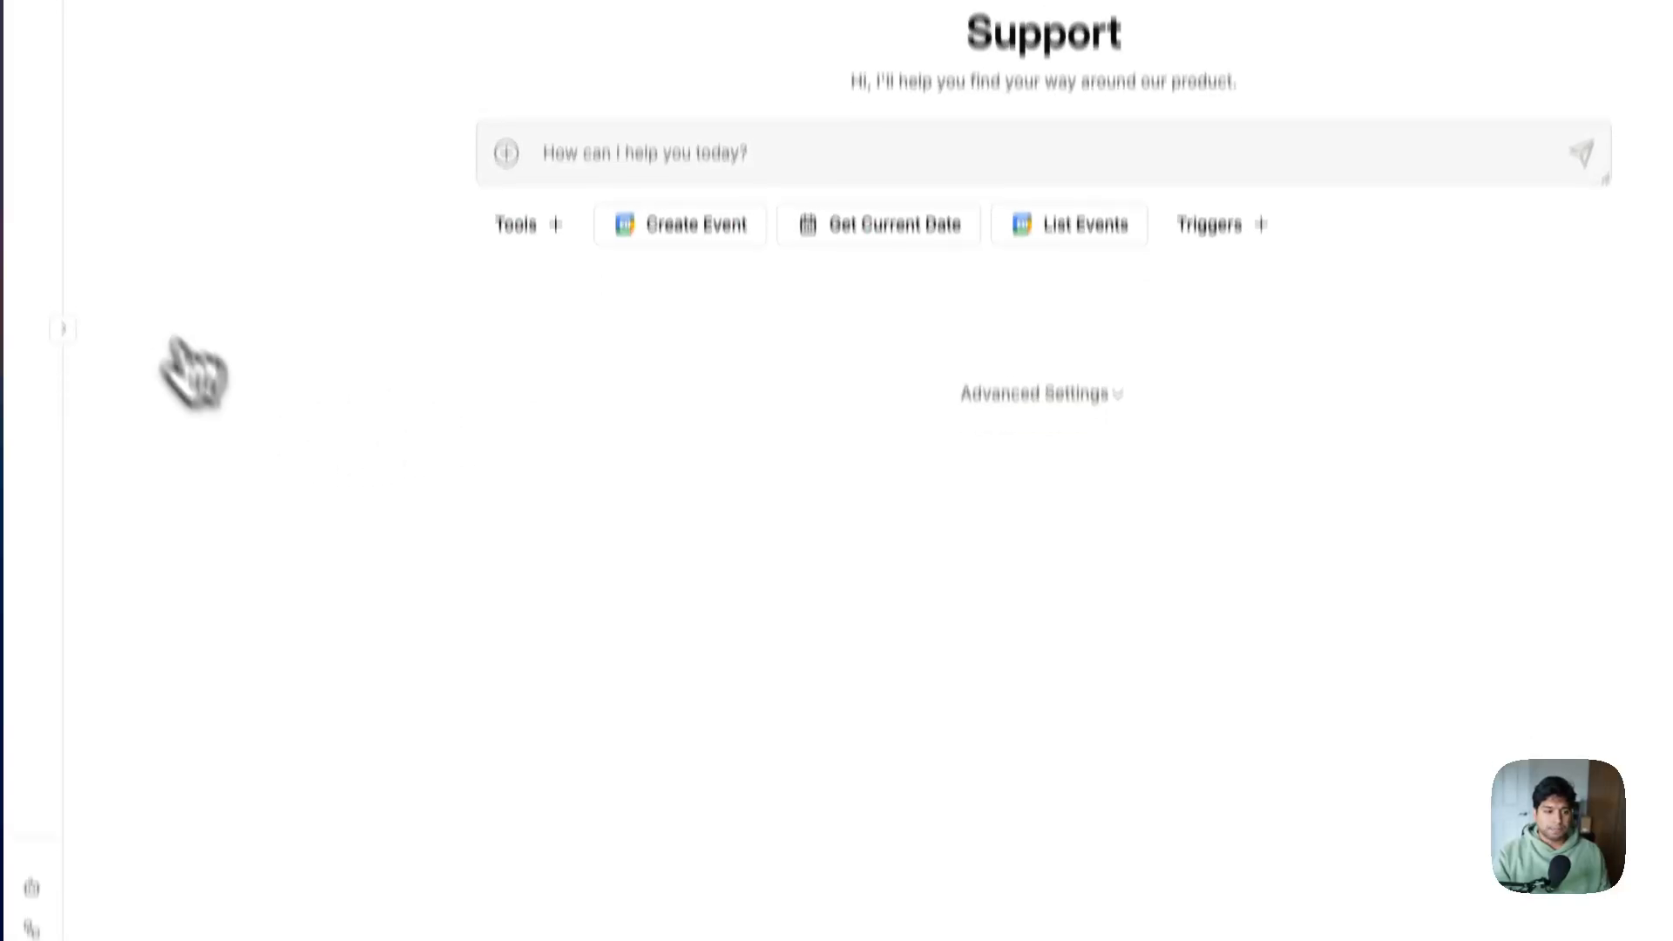
{"action": "left_click", "coordinate": [63, 397]}
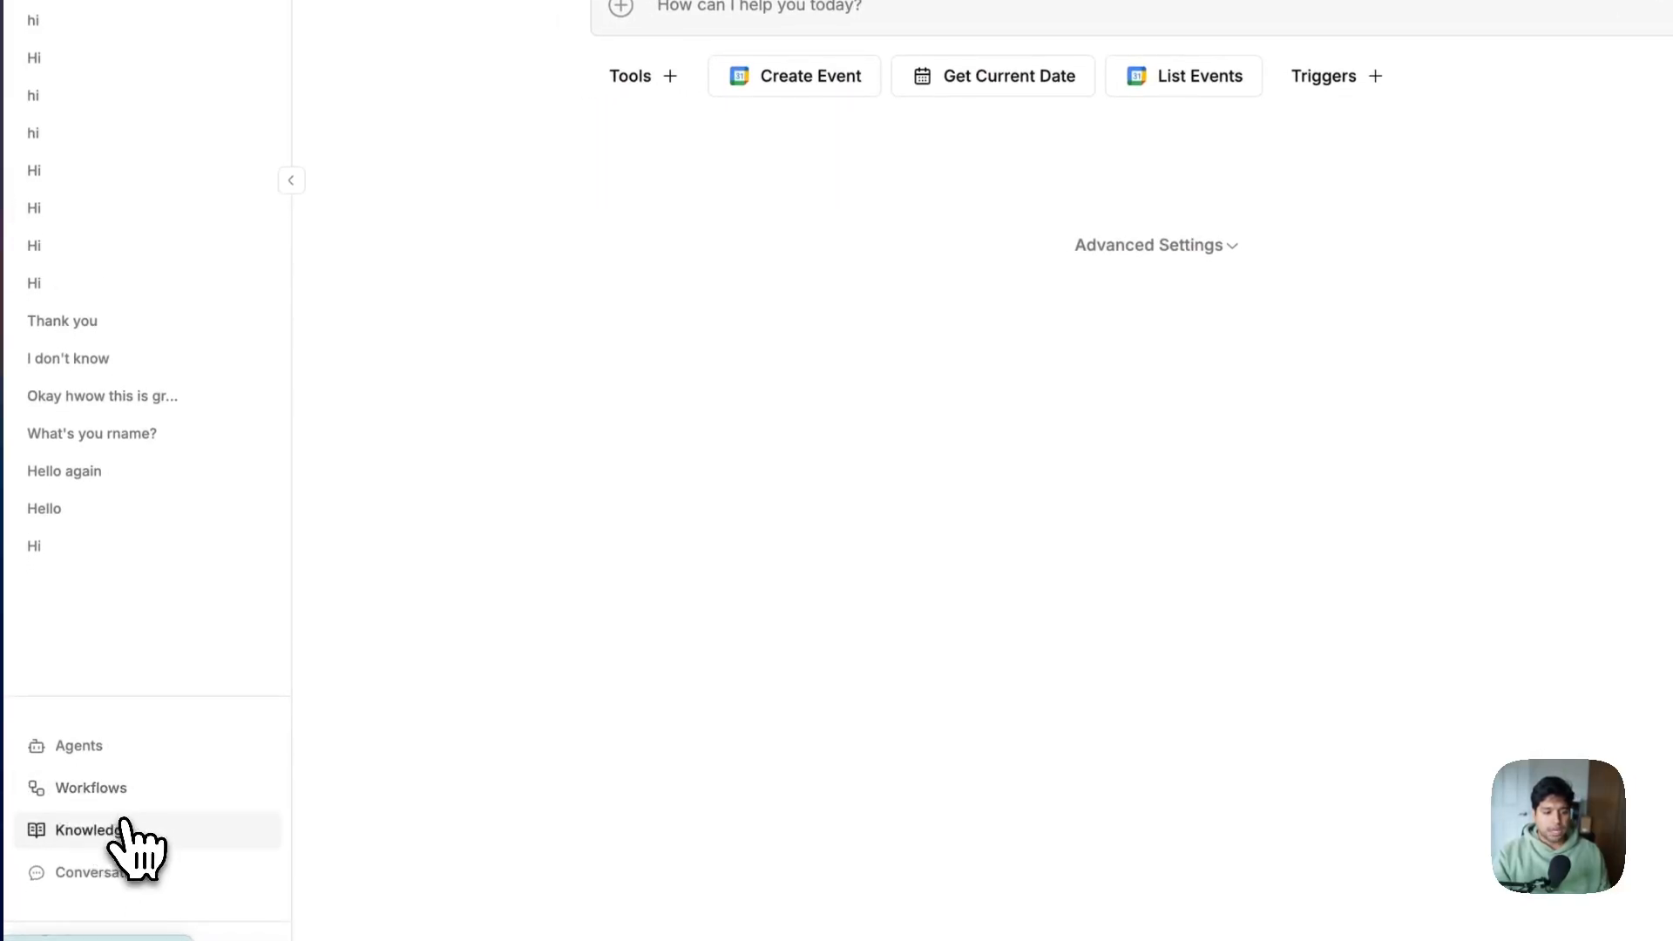
{"action": "left_click", "coordinate": [170, 838]}
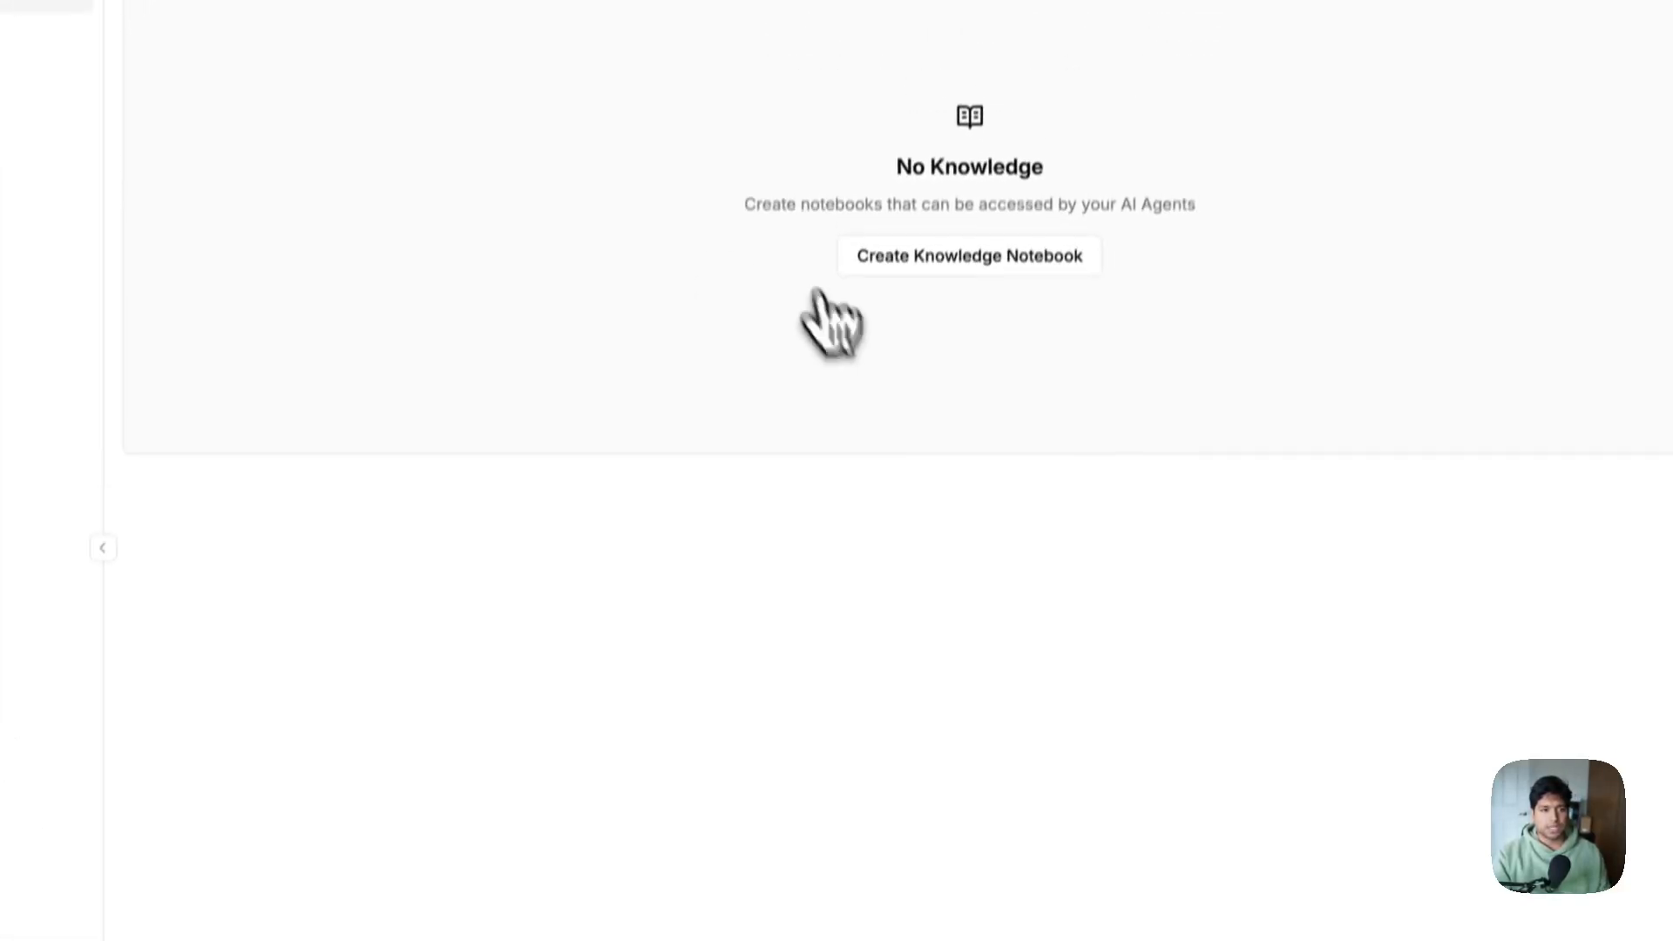
Create a knowledge notebook named 'Support Agent Knowledge'
{"action": "left_click", "coordinate": [950, 309]}
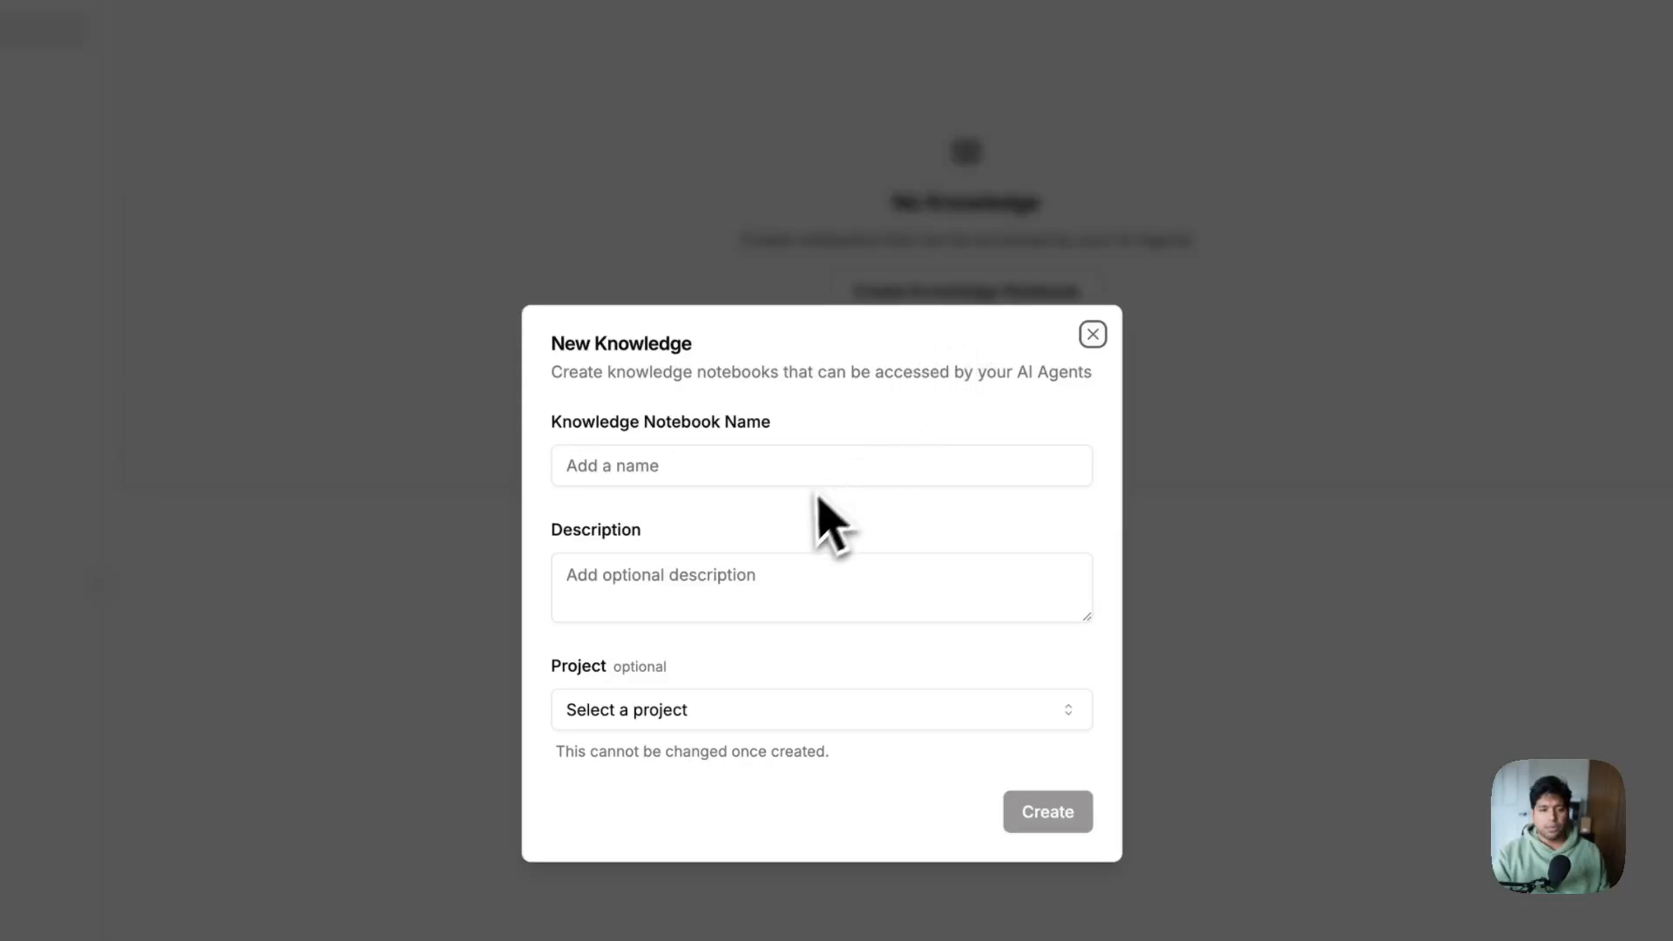
{"action": "left_click", "coordinate": [790, 471]}
{"action": "type", "text": "Support Agent Knowledge"}
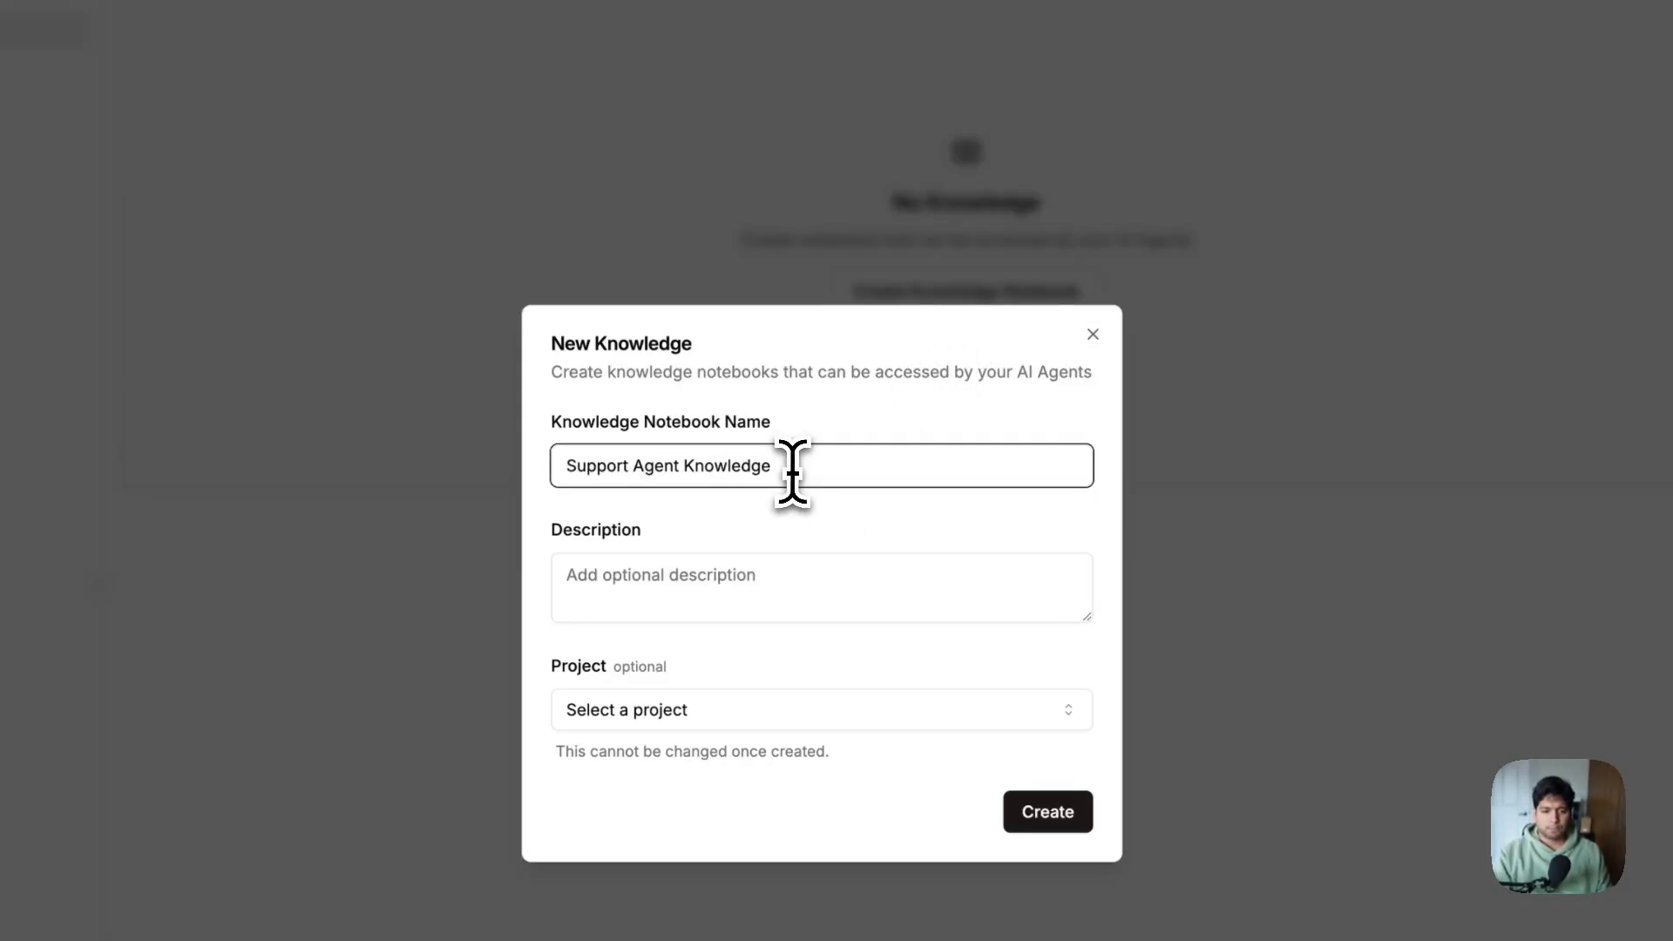
{"action": "left_click", "coordinate": [1037, 812]}
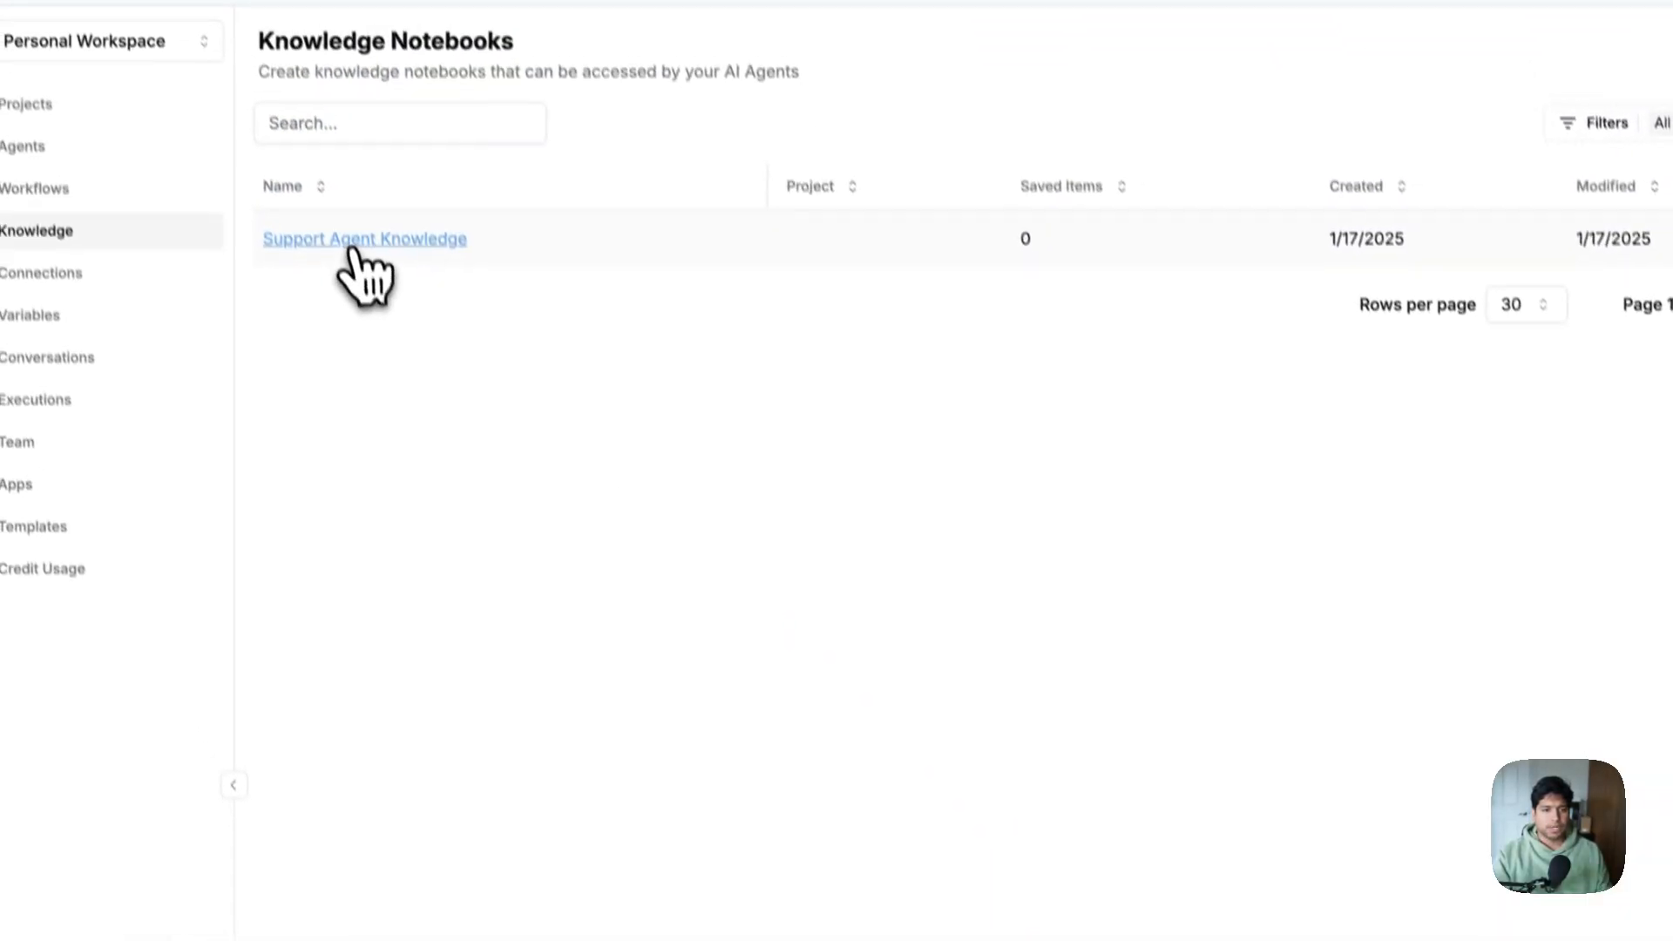
In the Support Agent Knowledge notebook, start an Upload File entry and open the file picker
{"action": "left_click", "coordinate": [357, 240]}
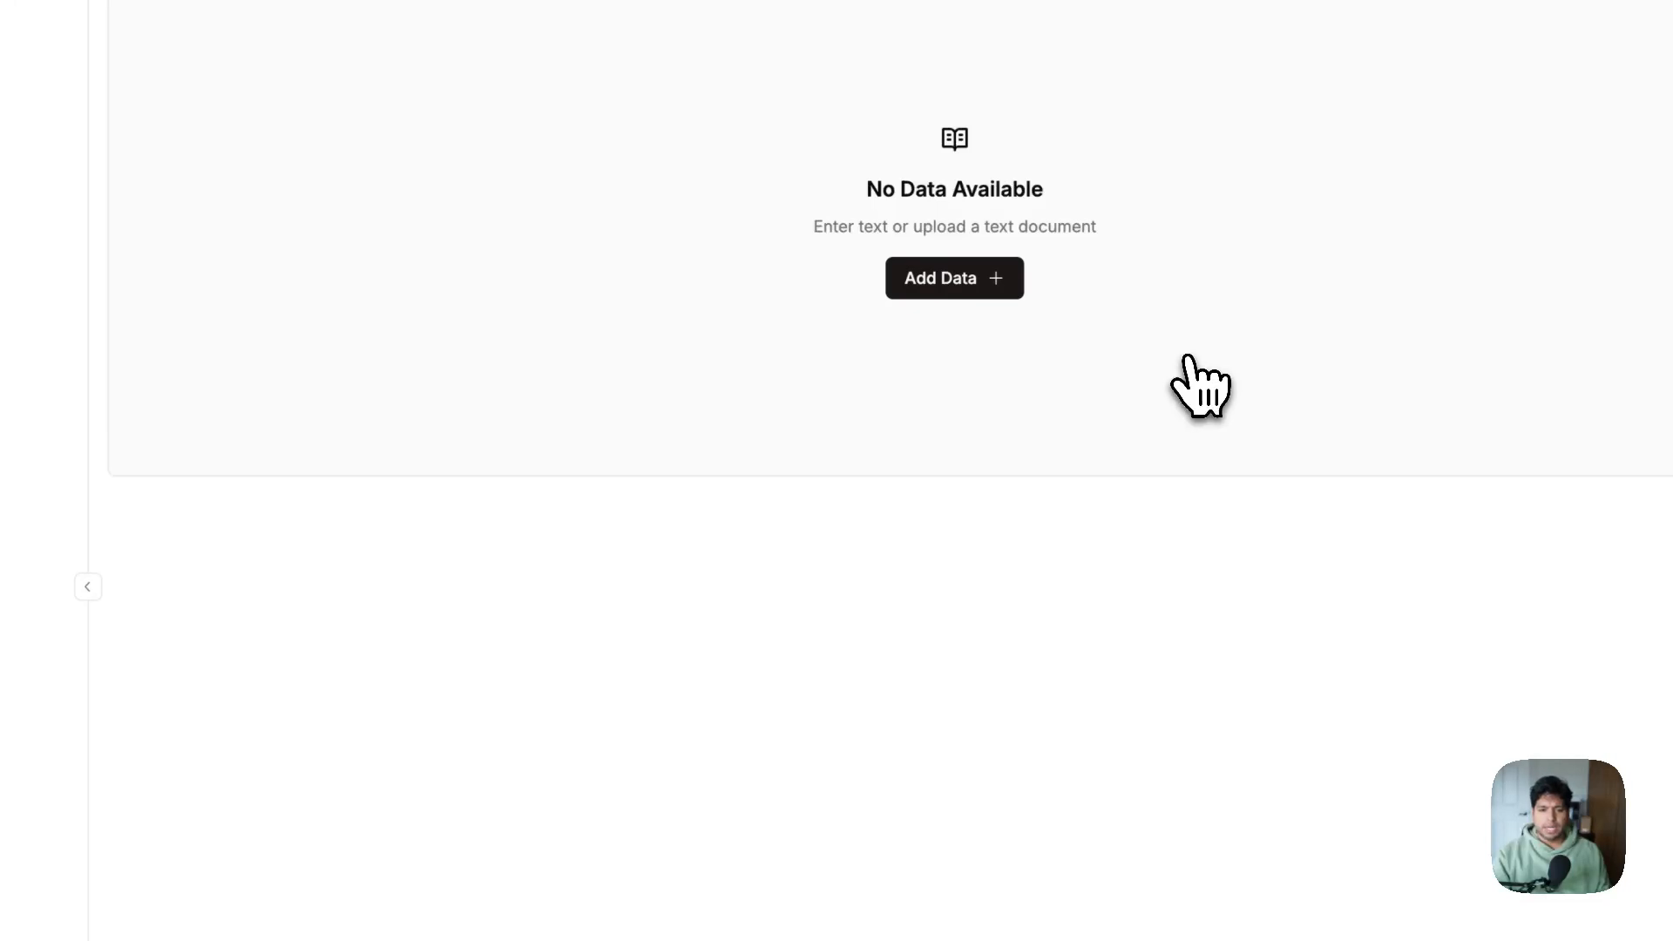
{"action": "left_click", "coordinate": [1011, 290]}
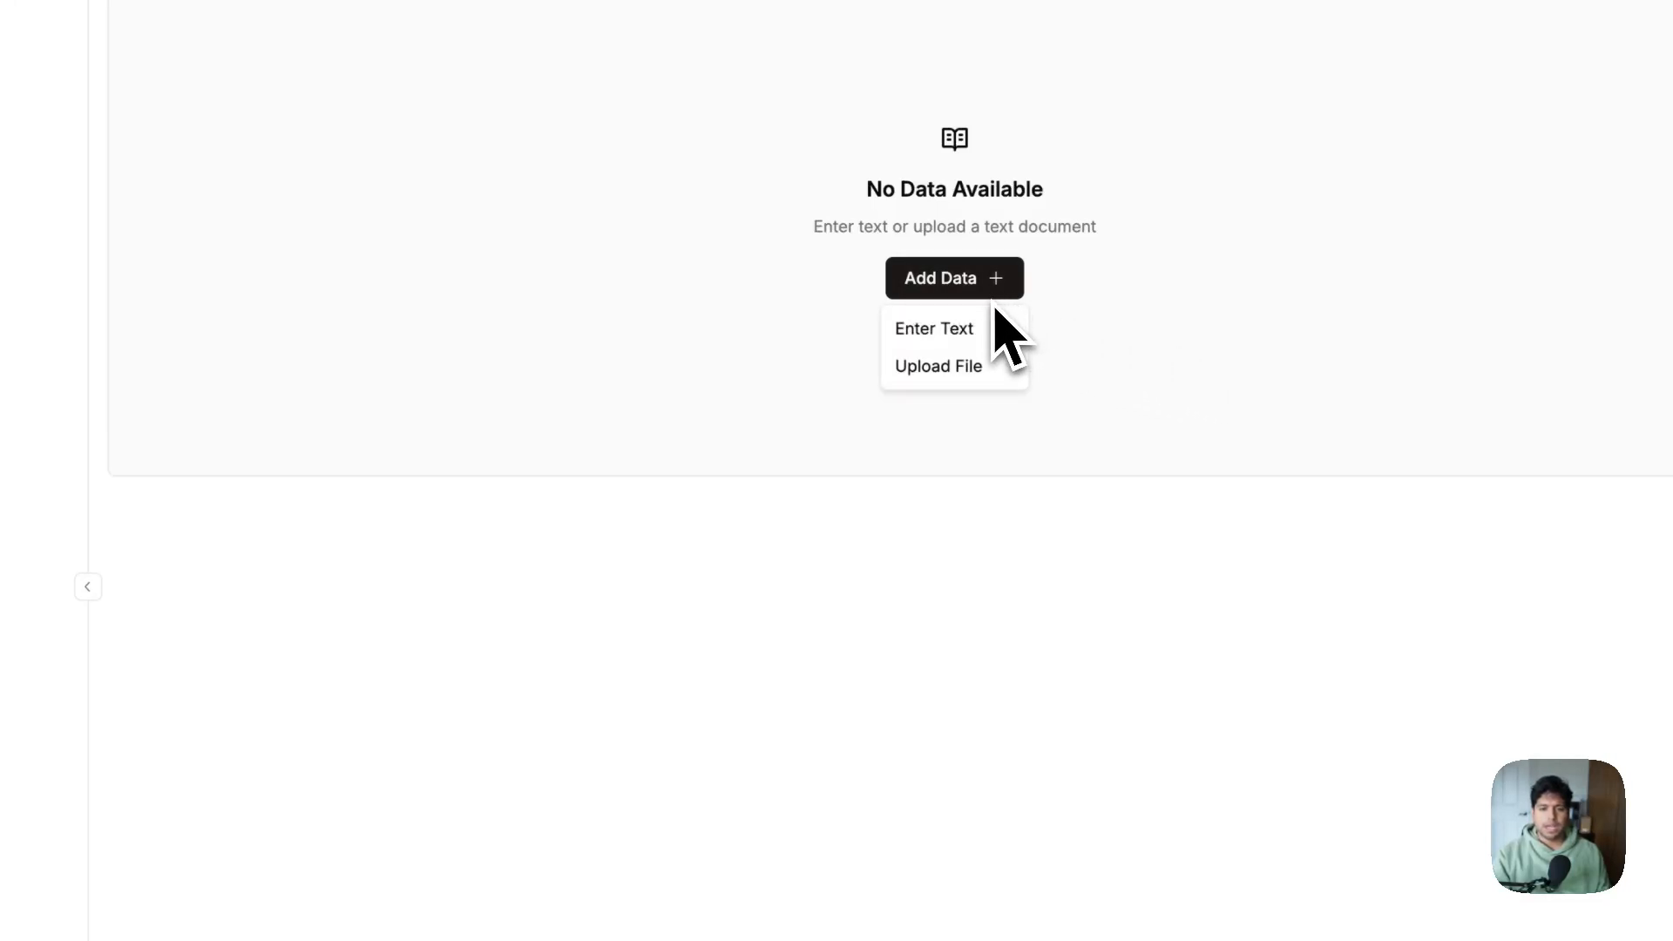
{"action": "left_click", "coordinate": [926, 384]}
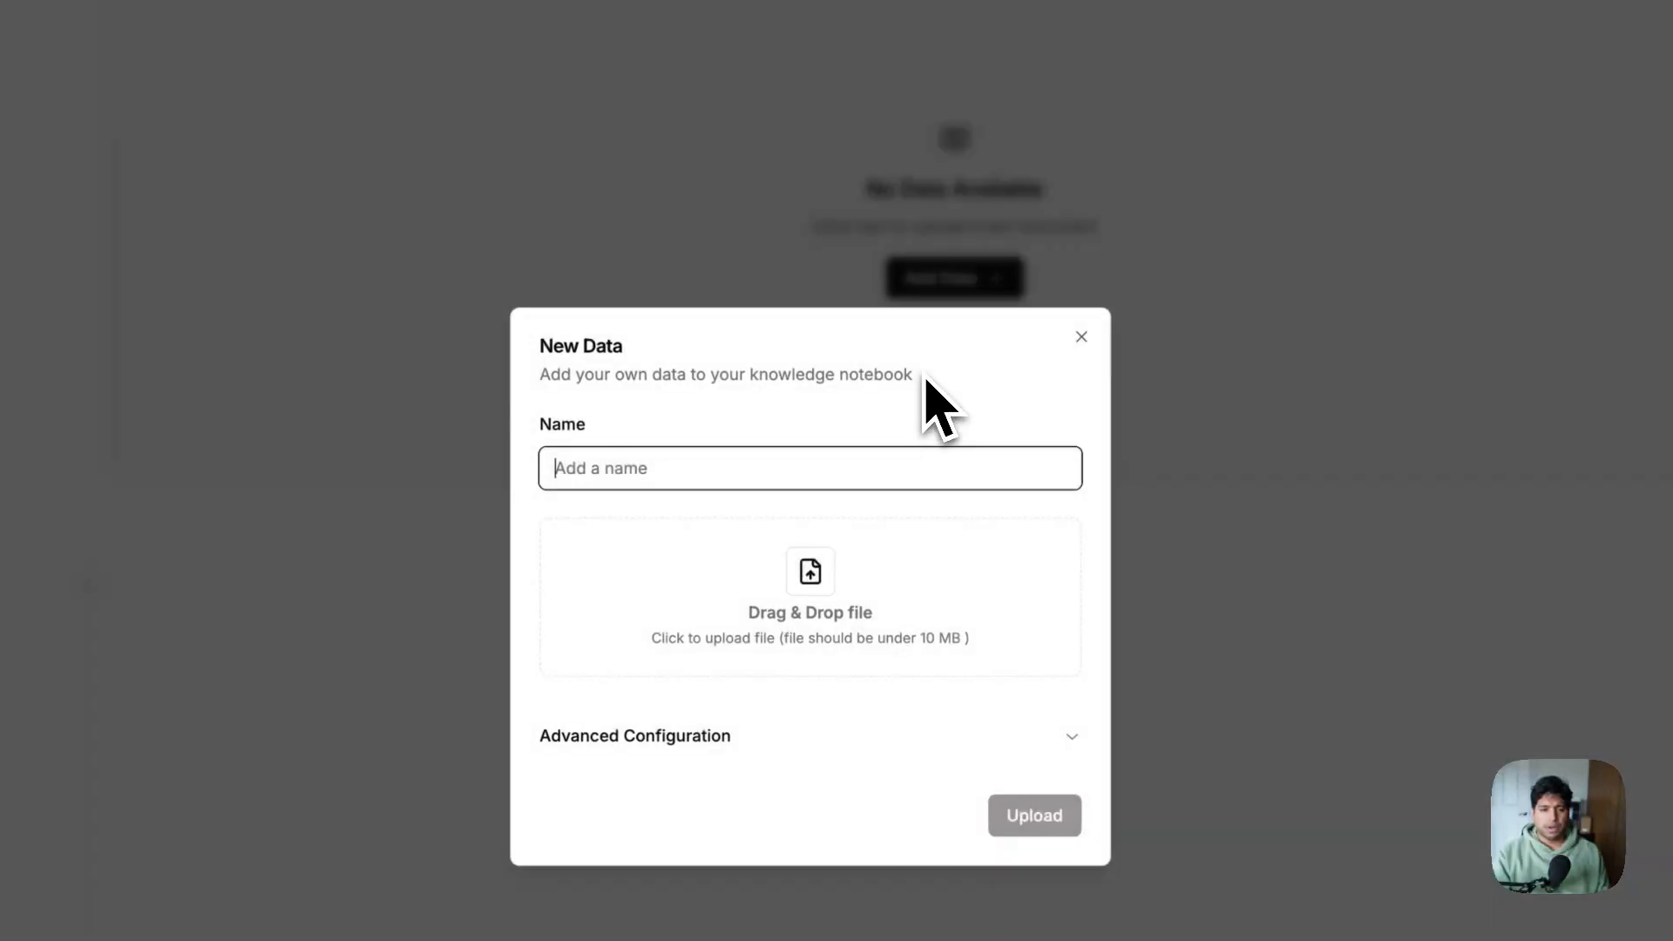
{"action": "left_click", "coordinate": [823, 643]}
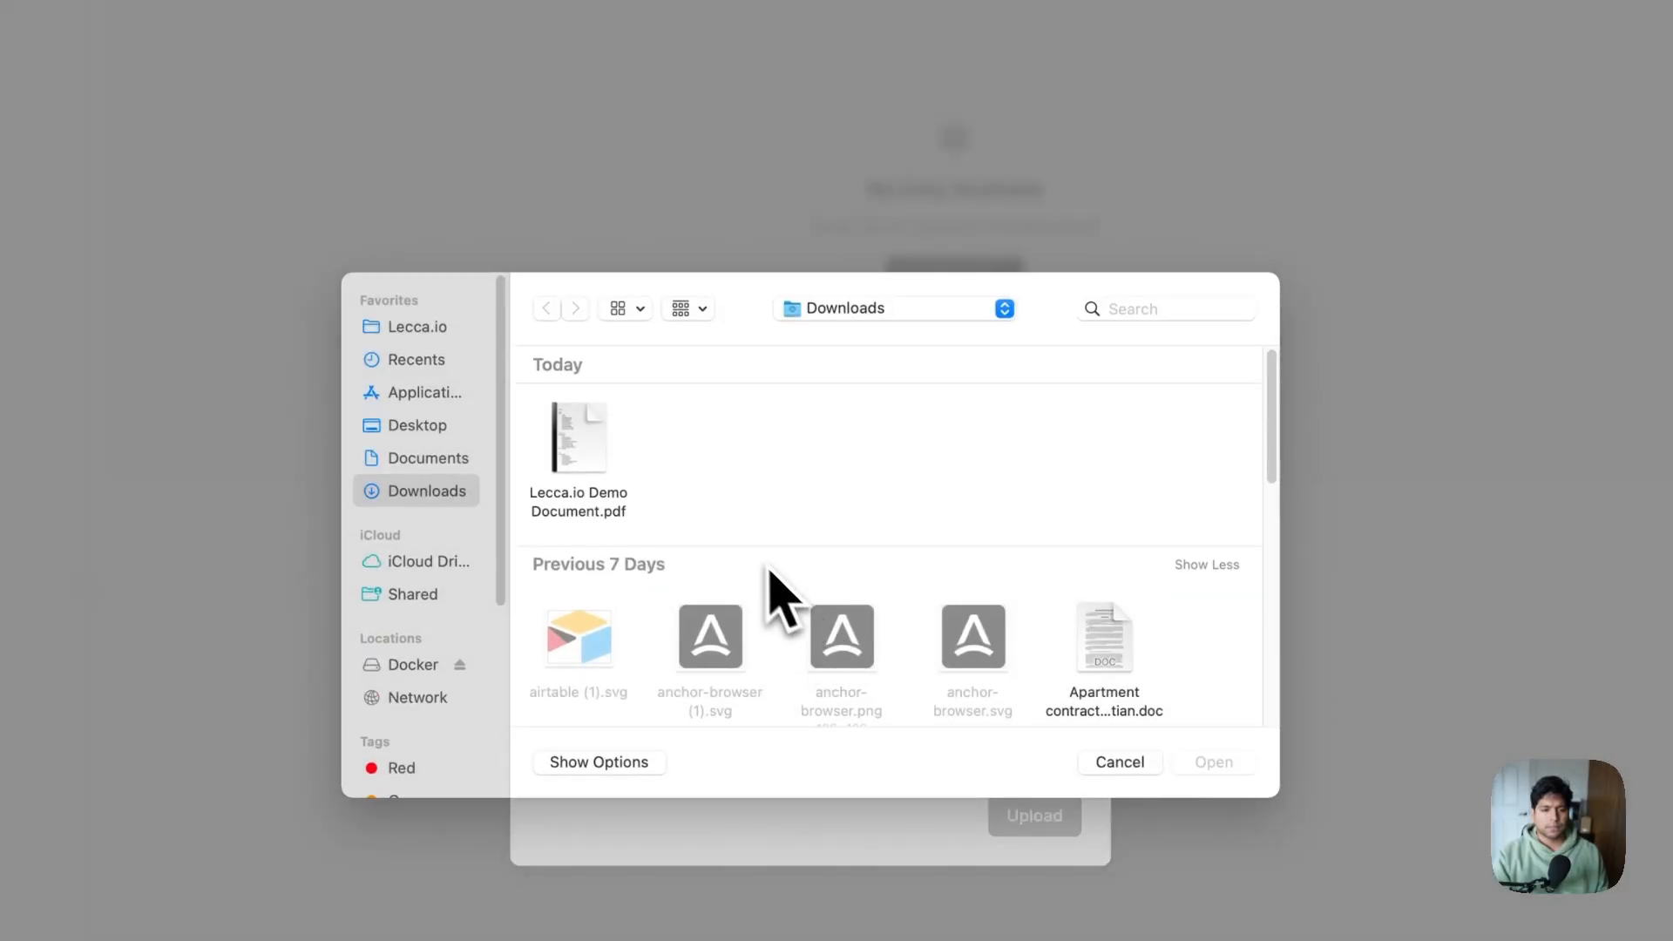
Attach Lecca.io Demo Document.pdf and review its opening pages in Preview
{"action": "double_click", "coordinate": [584, 436]}
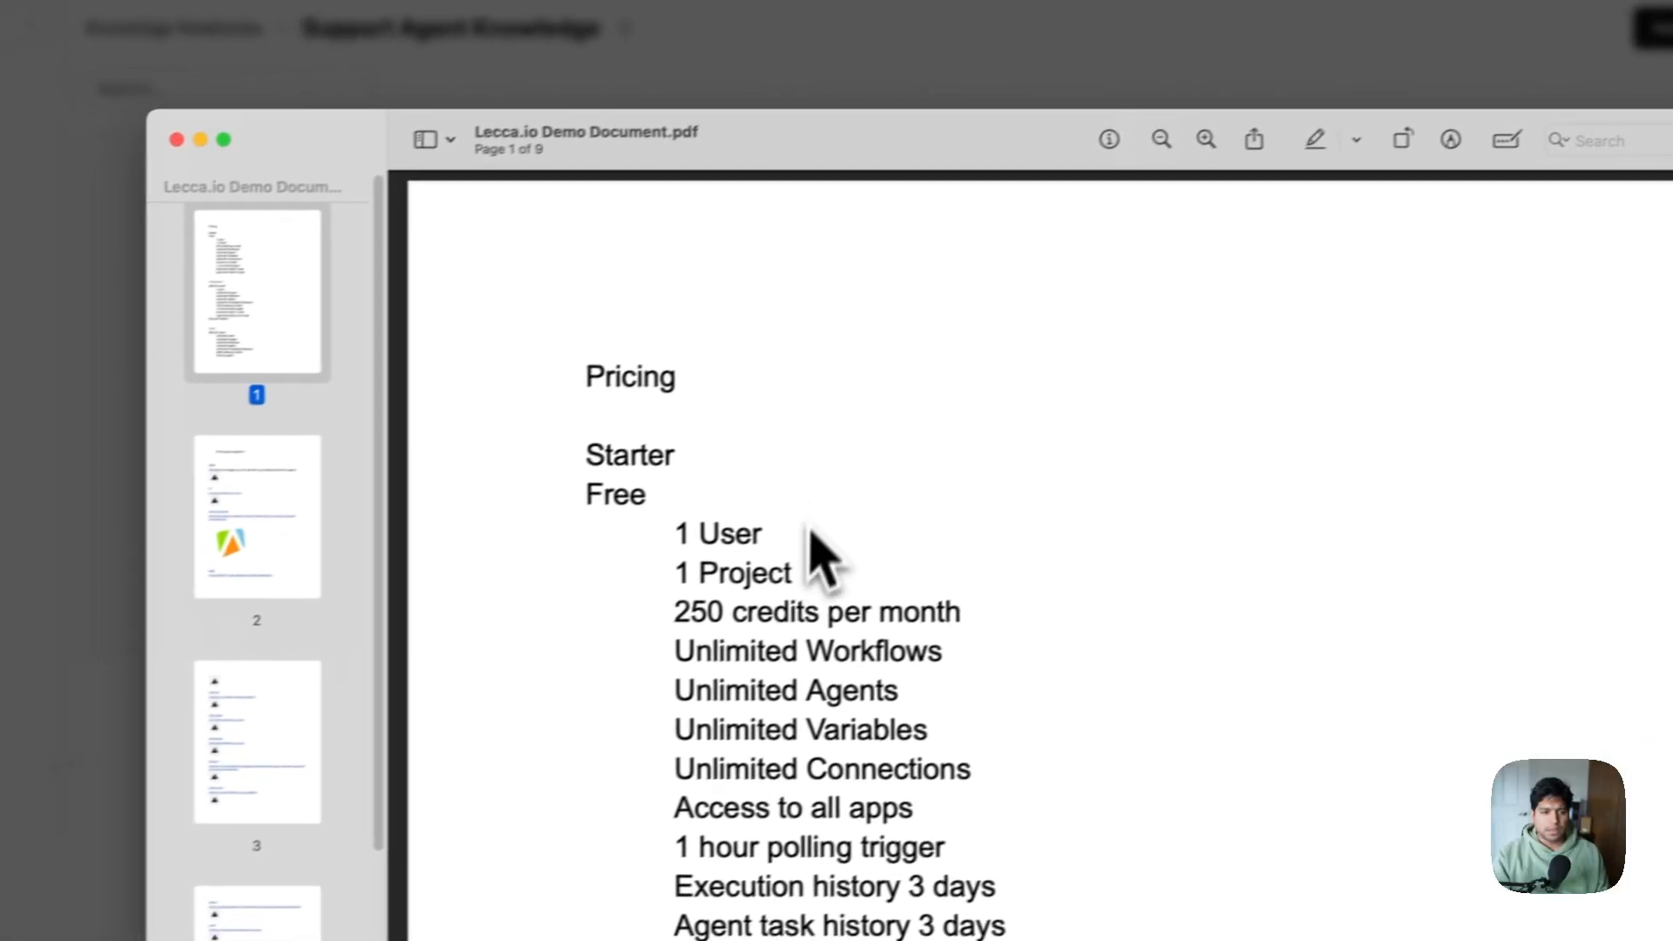
{"action": "scroll", "coordinate": [658, 417], "scroll_direction": "down", "scroll_amount": 1}
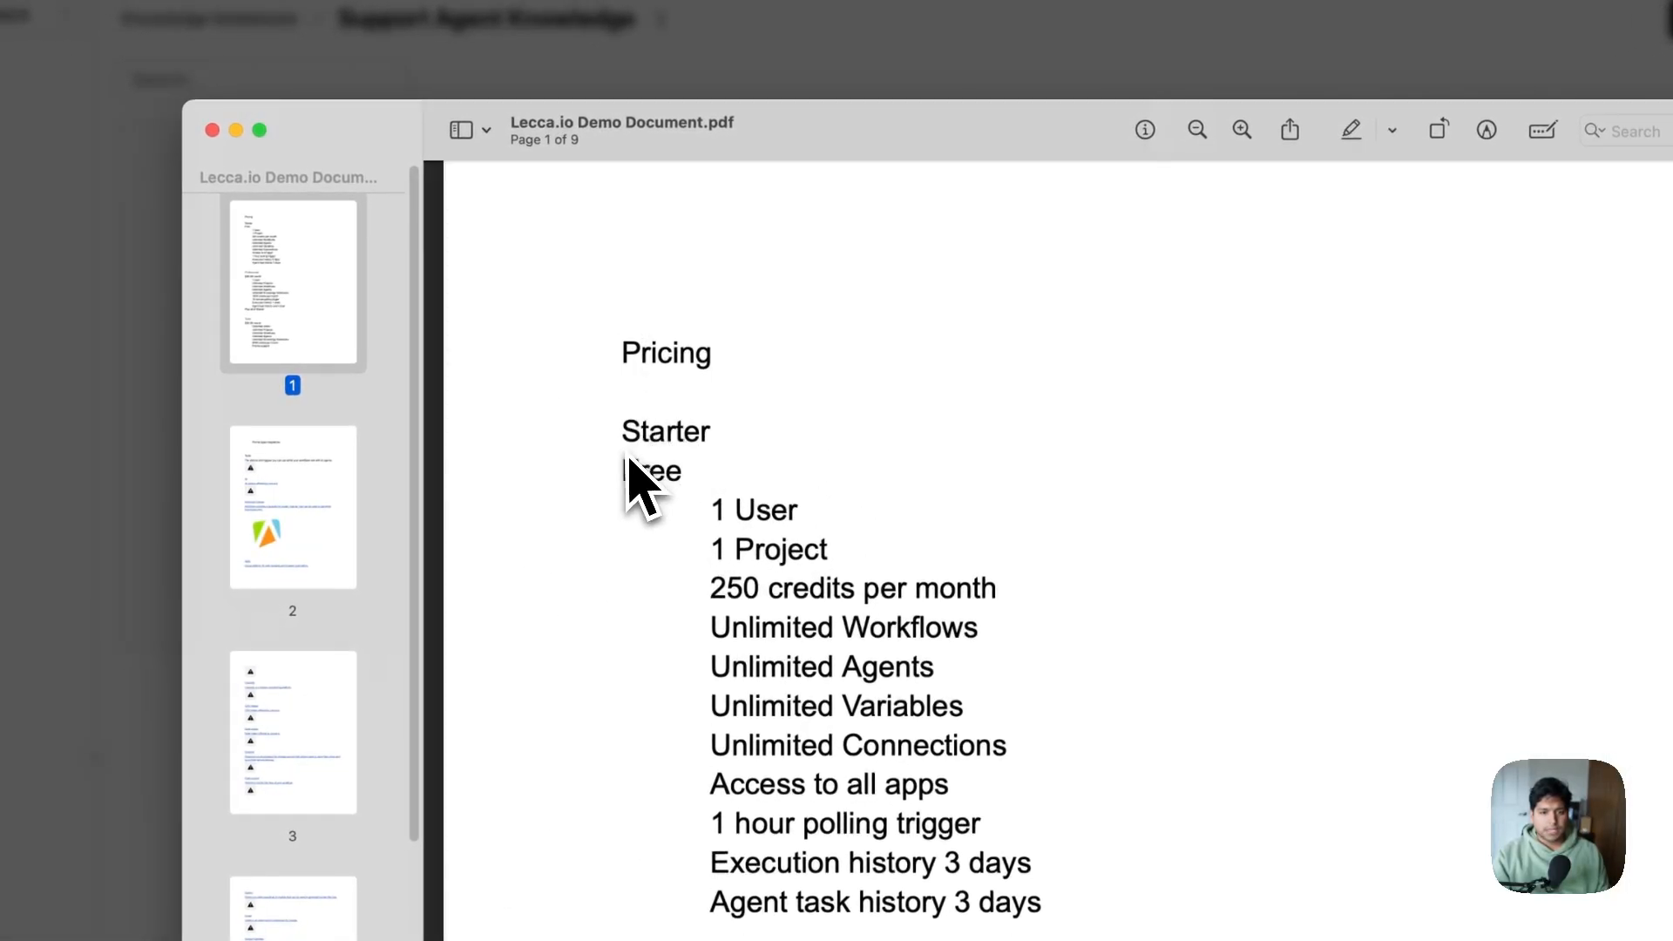
{"action": "left_click_drag", "start_coordinate": [676, 478], "coordinate": [1068, 898]}
{"action": "left_click", "coordinate": [1074, 912]}
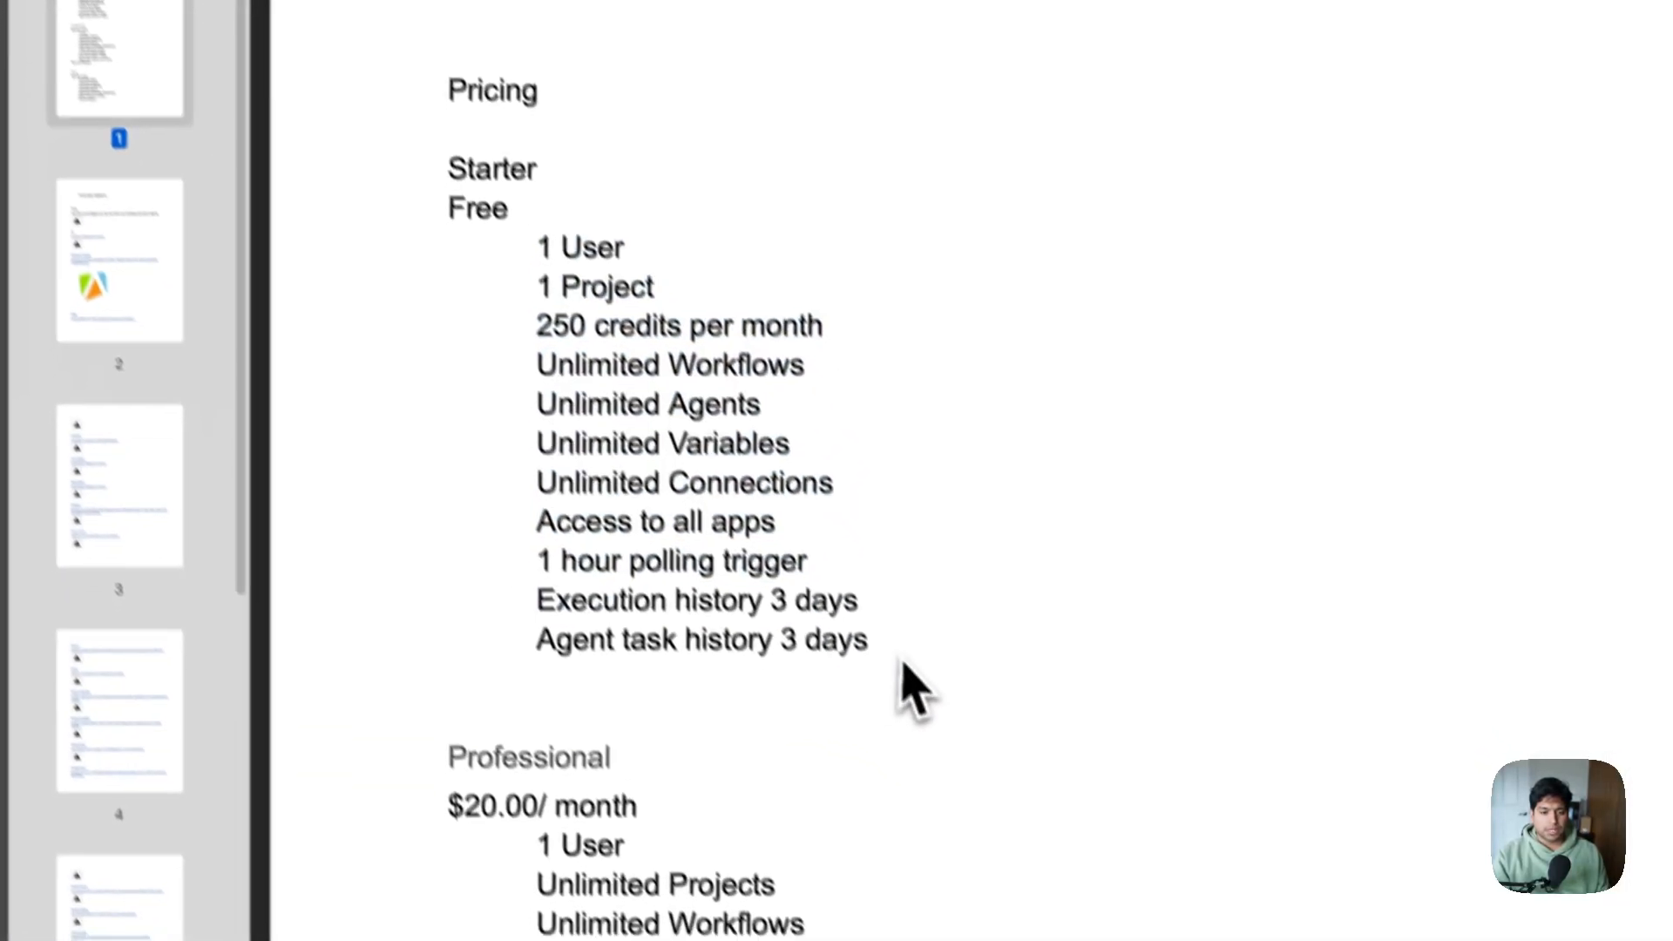
Scroll through the PDF's integrations list and back to the pricing page, then close Preview
{"action": "scroll", "coordinate": [1073, 911], "scroll_direction": "down", "scroll_amount": 4}
{"action": "scroll", "coordinate": [645, 645], "scroll_direction": "down", "scroll_amount": 9}
{"action": "scroll", "coordinate": [475, 358], "scroll_direction": "down", "scroll_amount": 10}
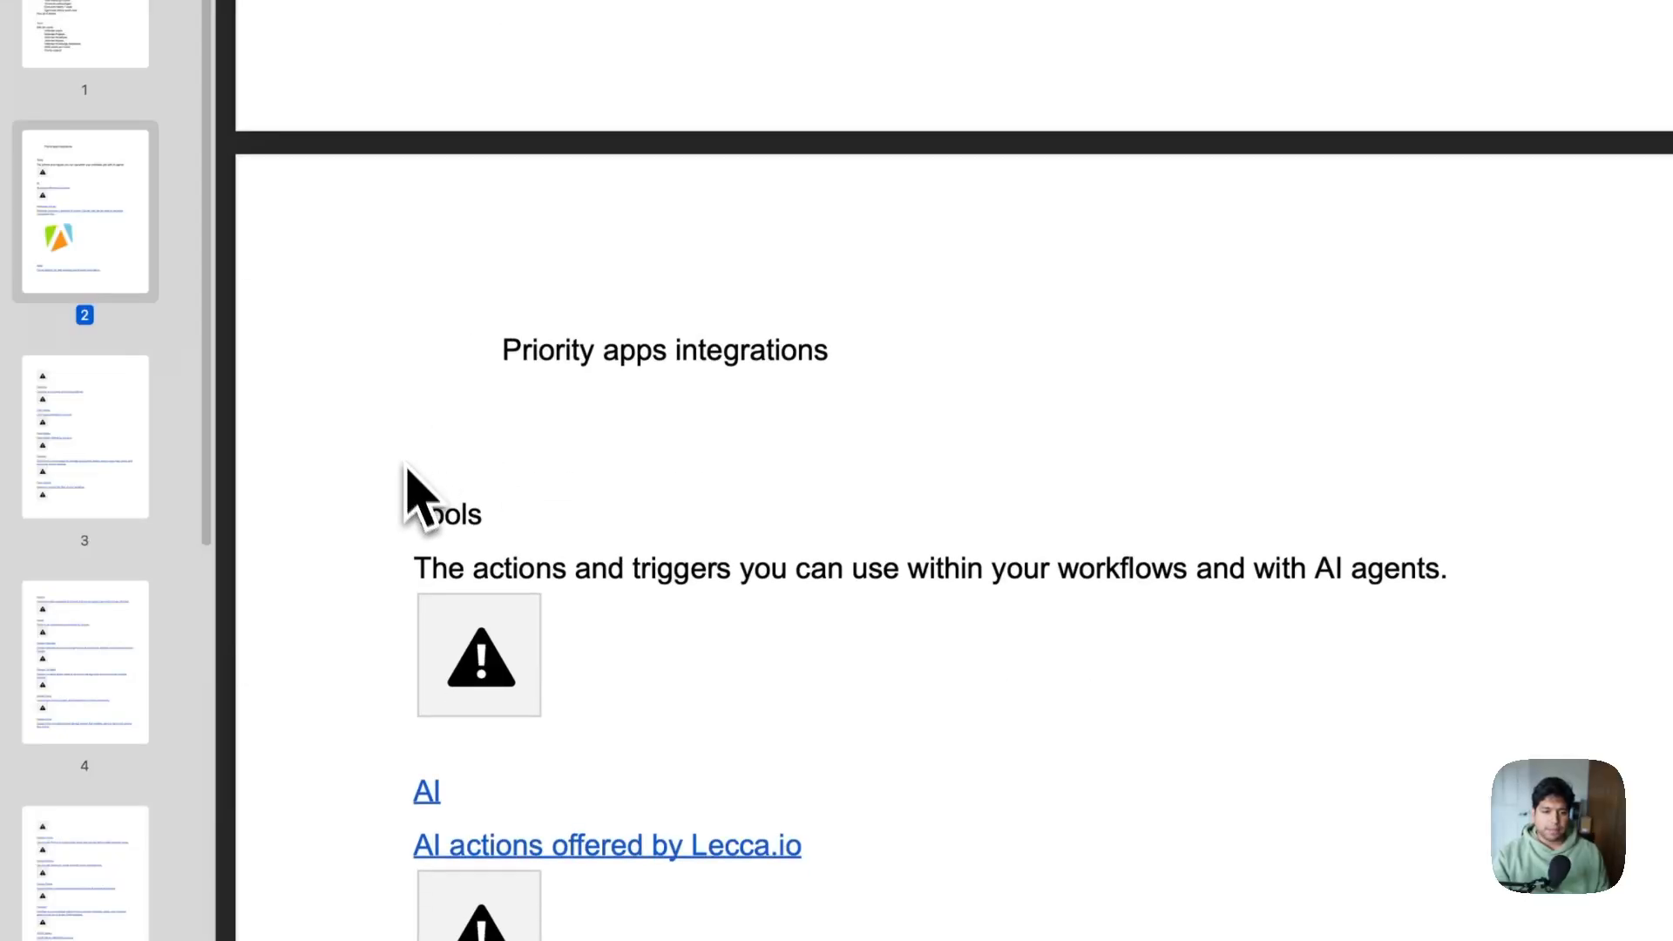
{"action": "left_click_drag", "start_coordinate": [406, 468], "coordinate": [1303, 603]}
{"action": "scroll", "coordinate": [1299, 601], "scroll_direction": "down", "scroll_amount": 10}
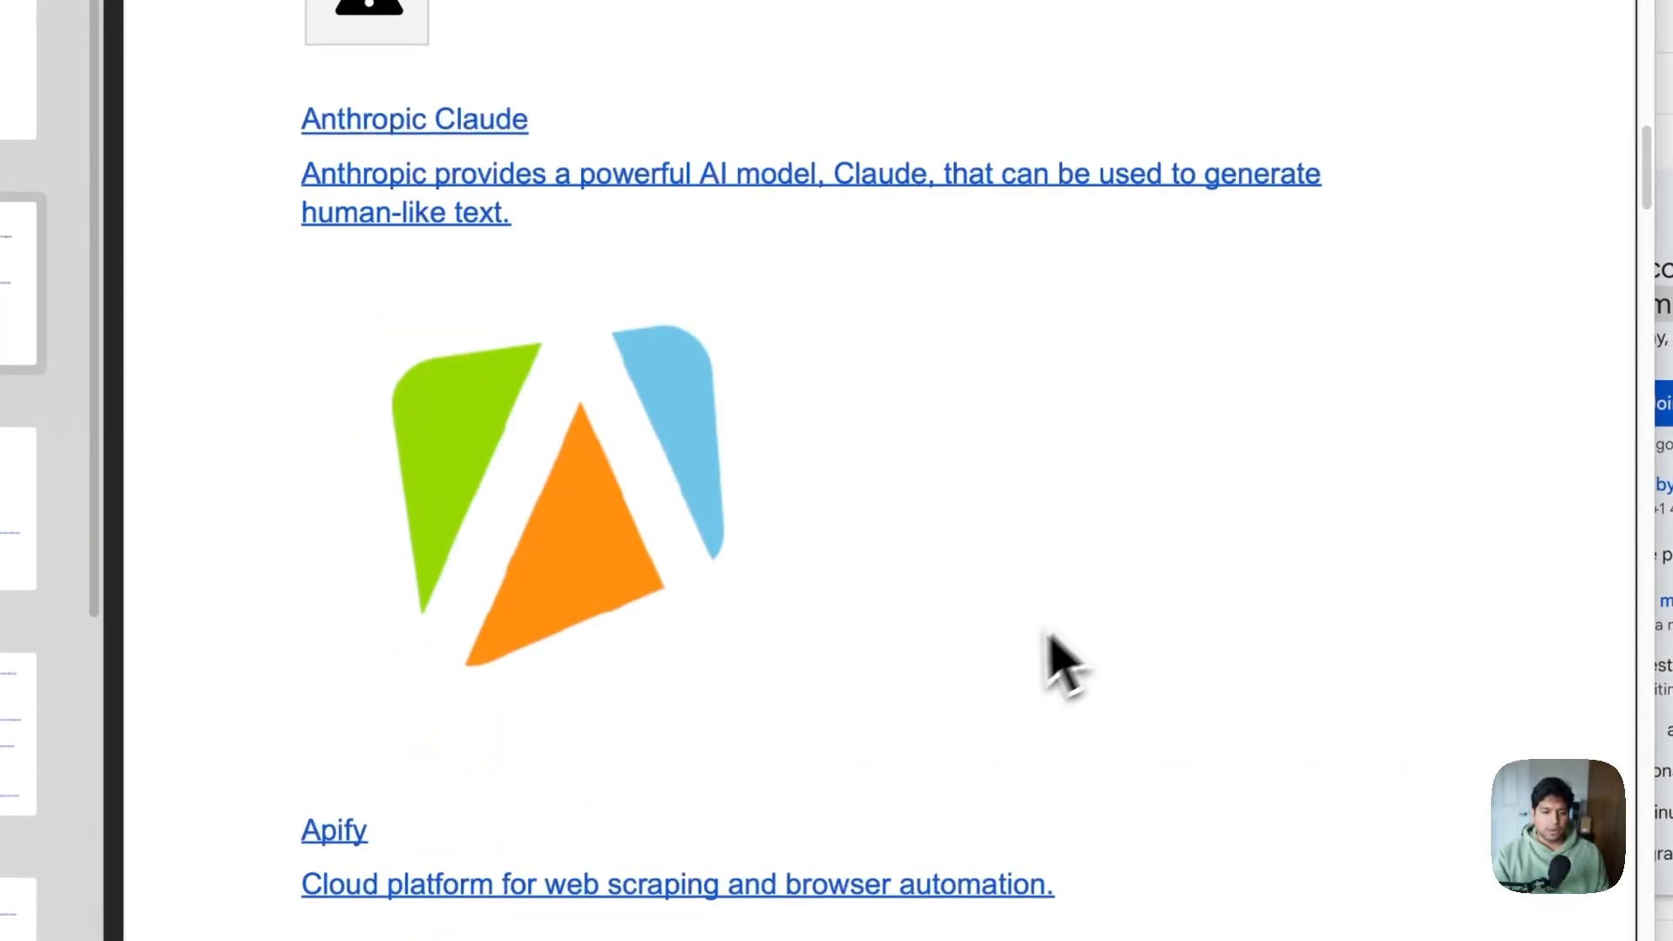
{"action": "scroll", "coordinate": [997, 684], "scroll_direction": "down", "scroll_amount": 15}
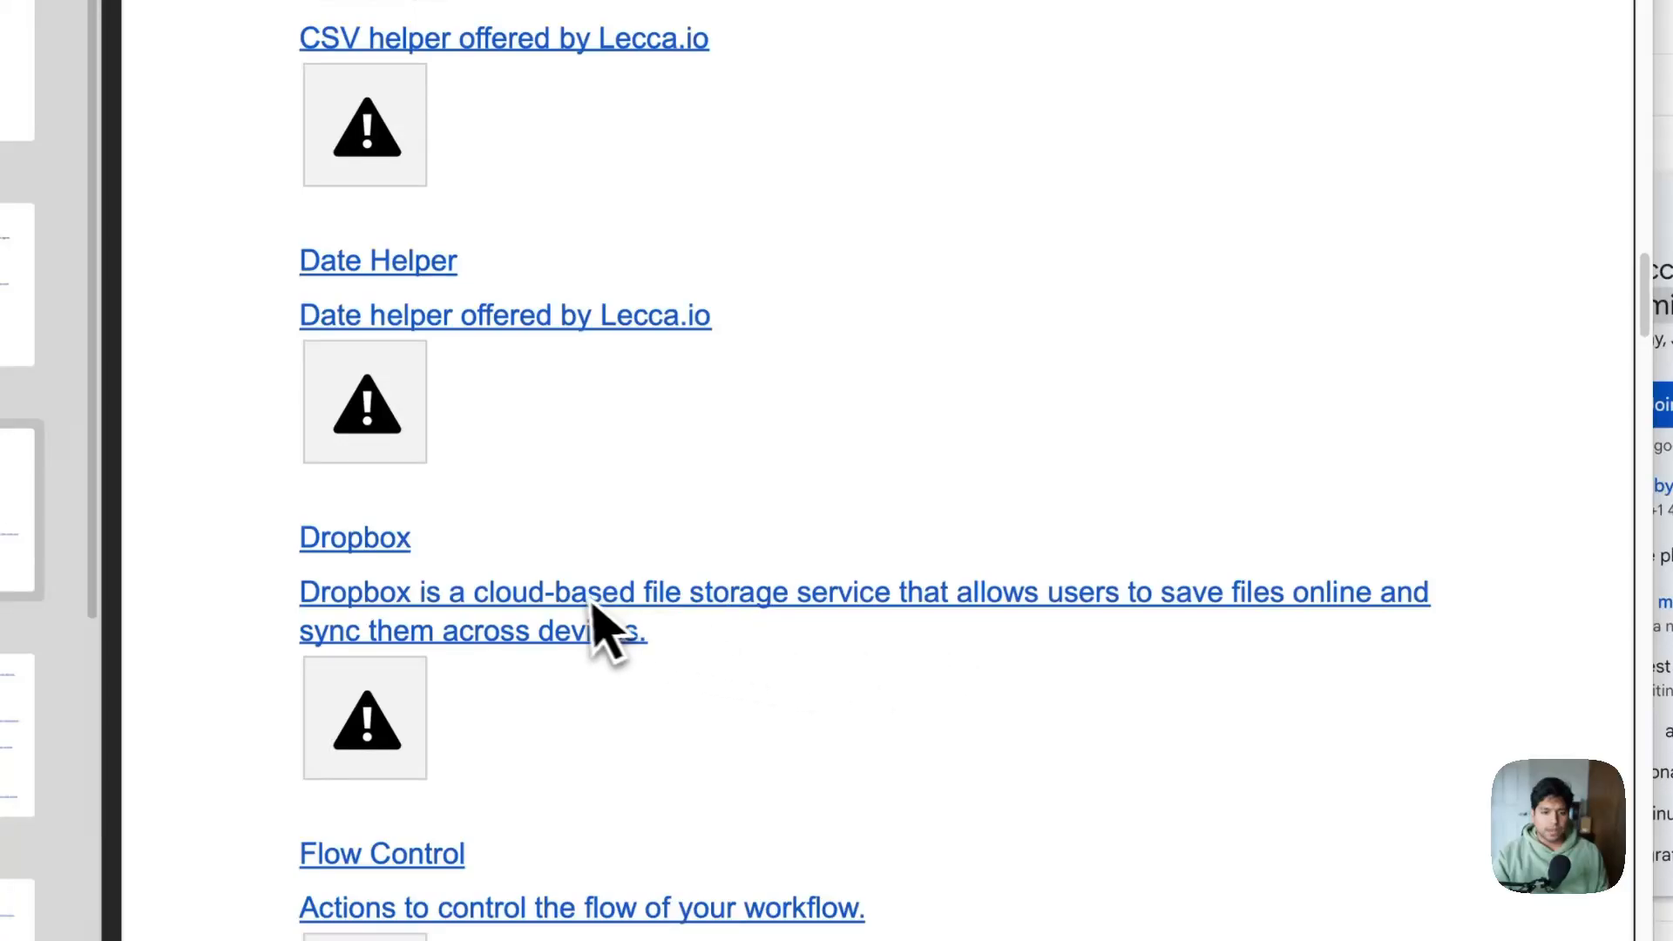
{"action": "scroll", "coordinate": [578, 610], "scroll_direction": "down", "scroll_amount": 15}
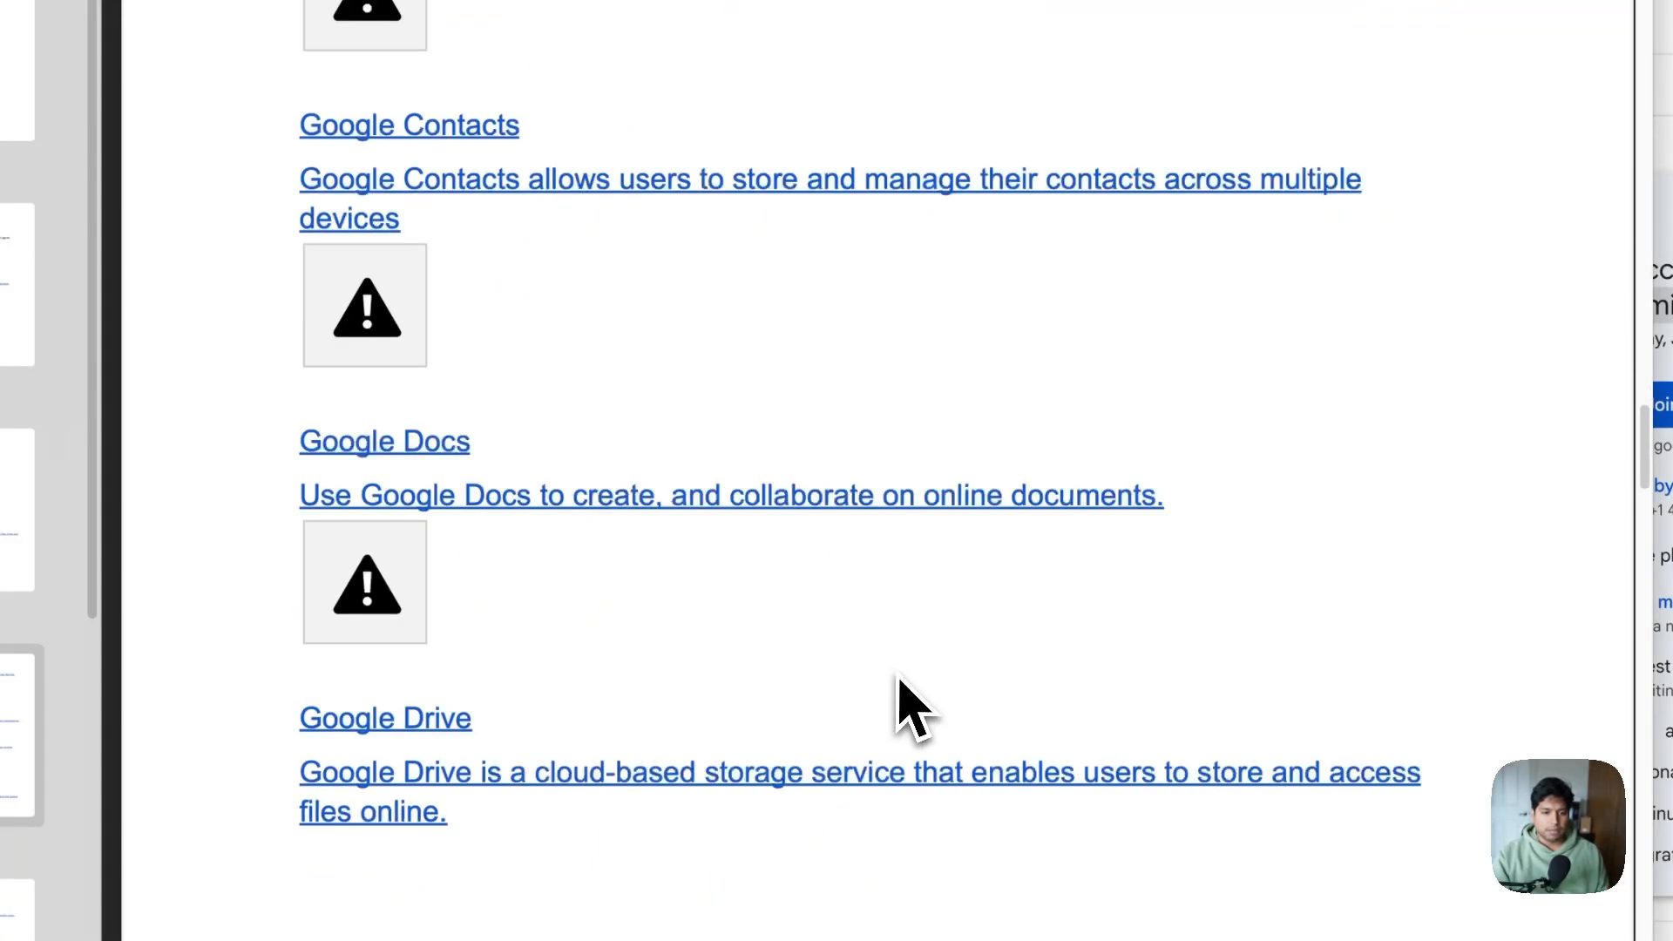
{"action": "scroll", "coordinate": [901, 676], "scroll_direction": "down", "scroll_amount": 4}
{"action": "scroll", "coordinate": [904, 676], "scroll_direction": "up", "scroll_amount": 20}
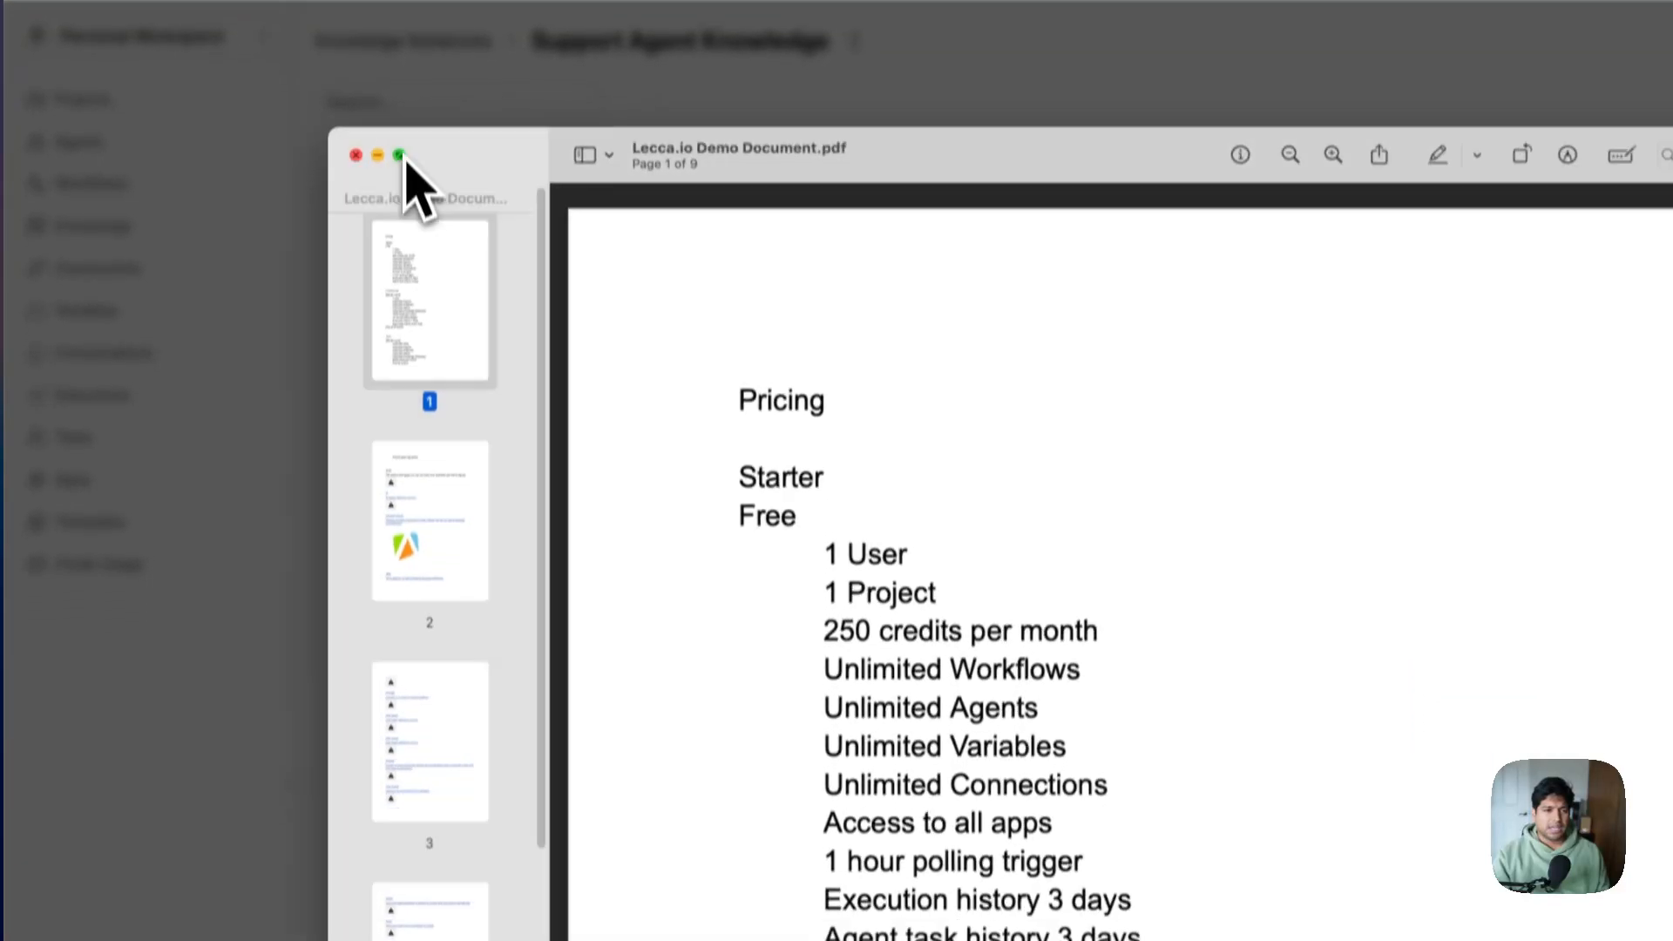
{"action": "left_click", "coordinate": [357, 155]}
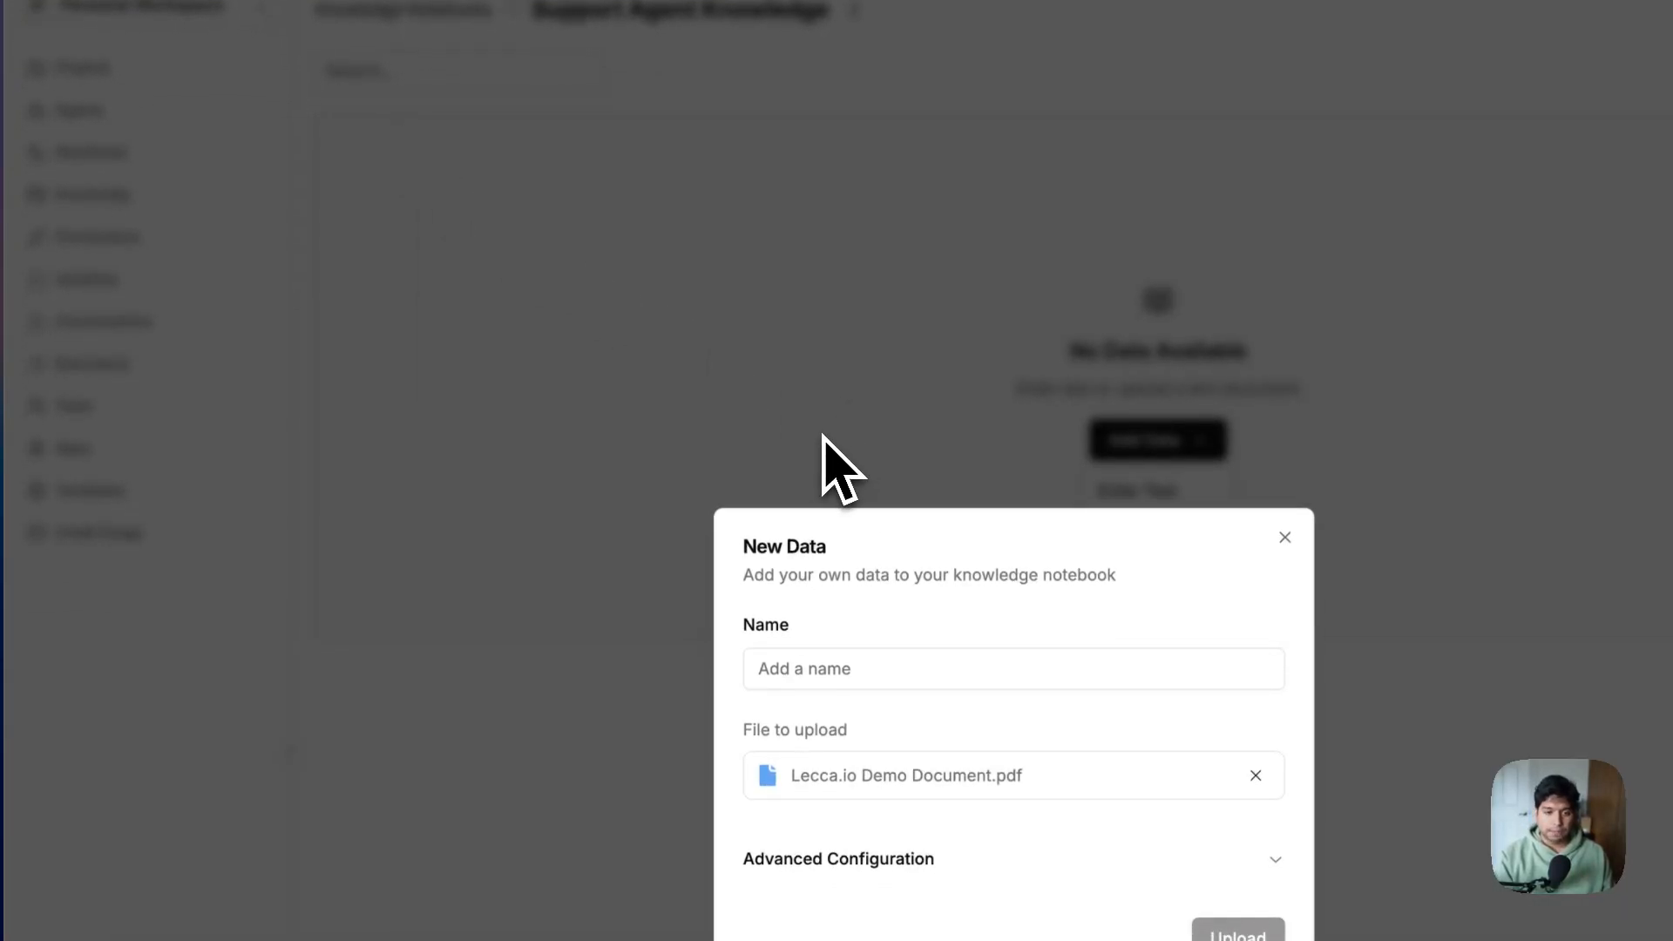
Name the file 'Lecca.io Demo Document', upload it, and check its raw knowledge data
{"action": "left_click", "coordinate": [877, 677]}
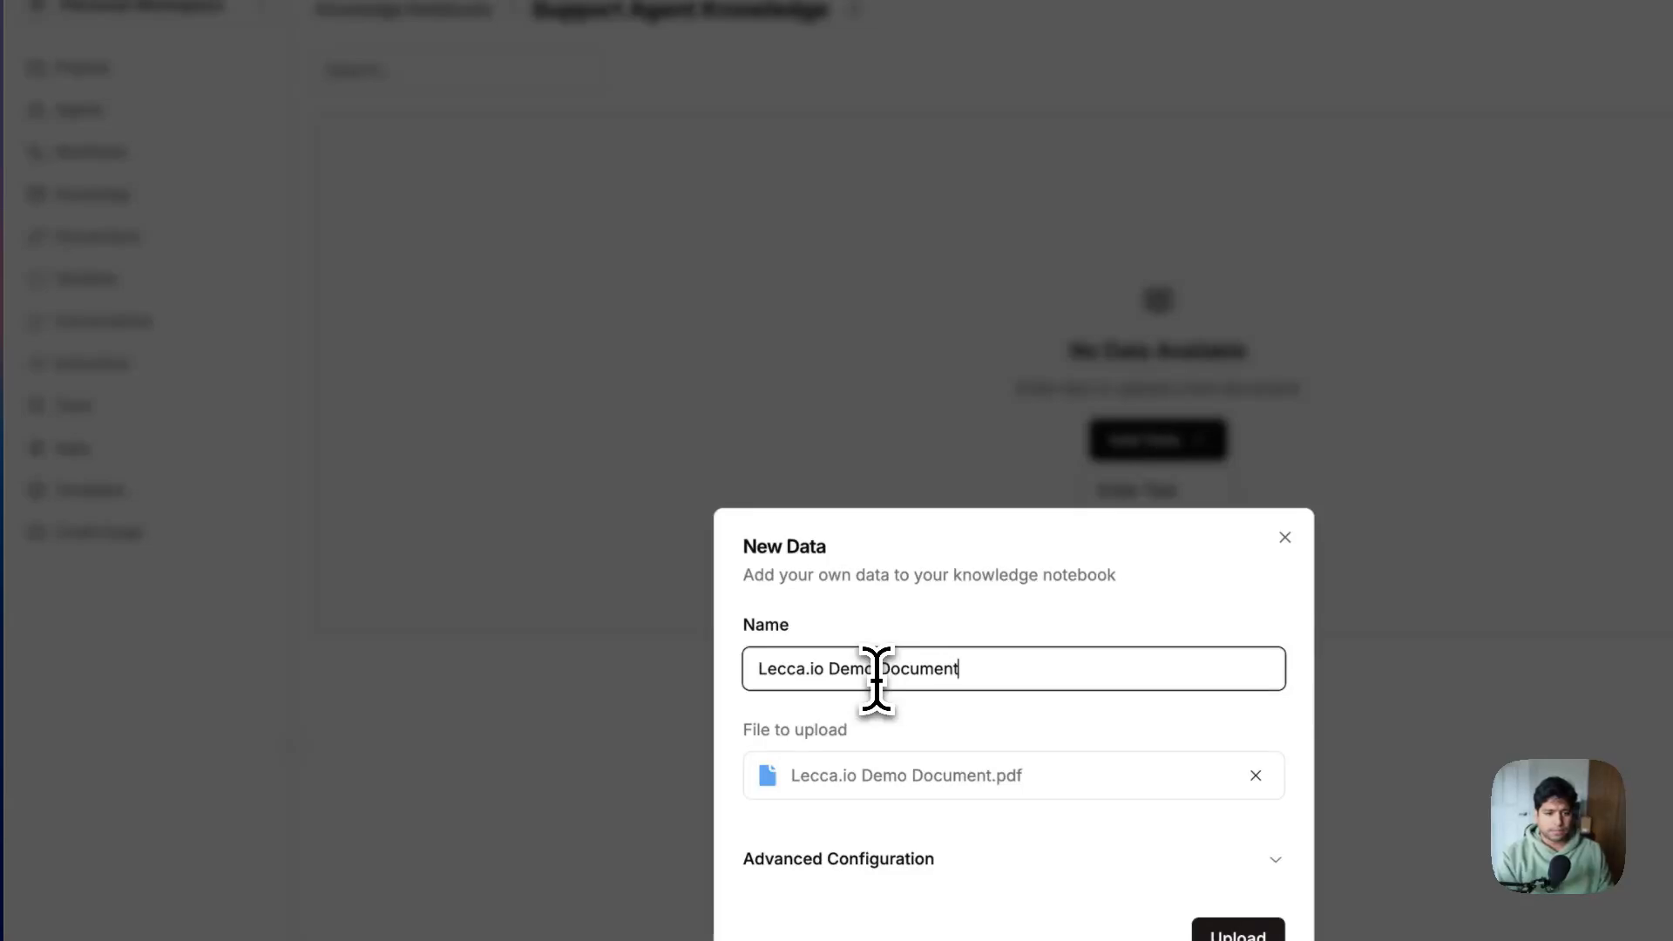
{"action": "left_click", "coordinate": [1247, 936]}
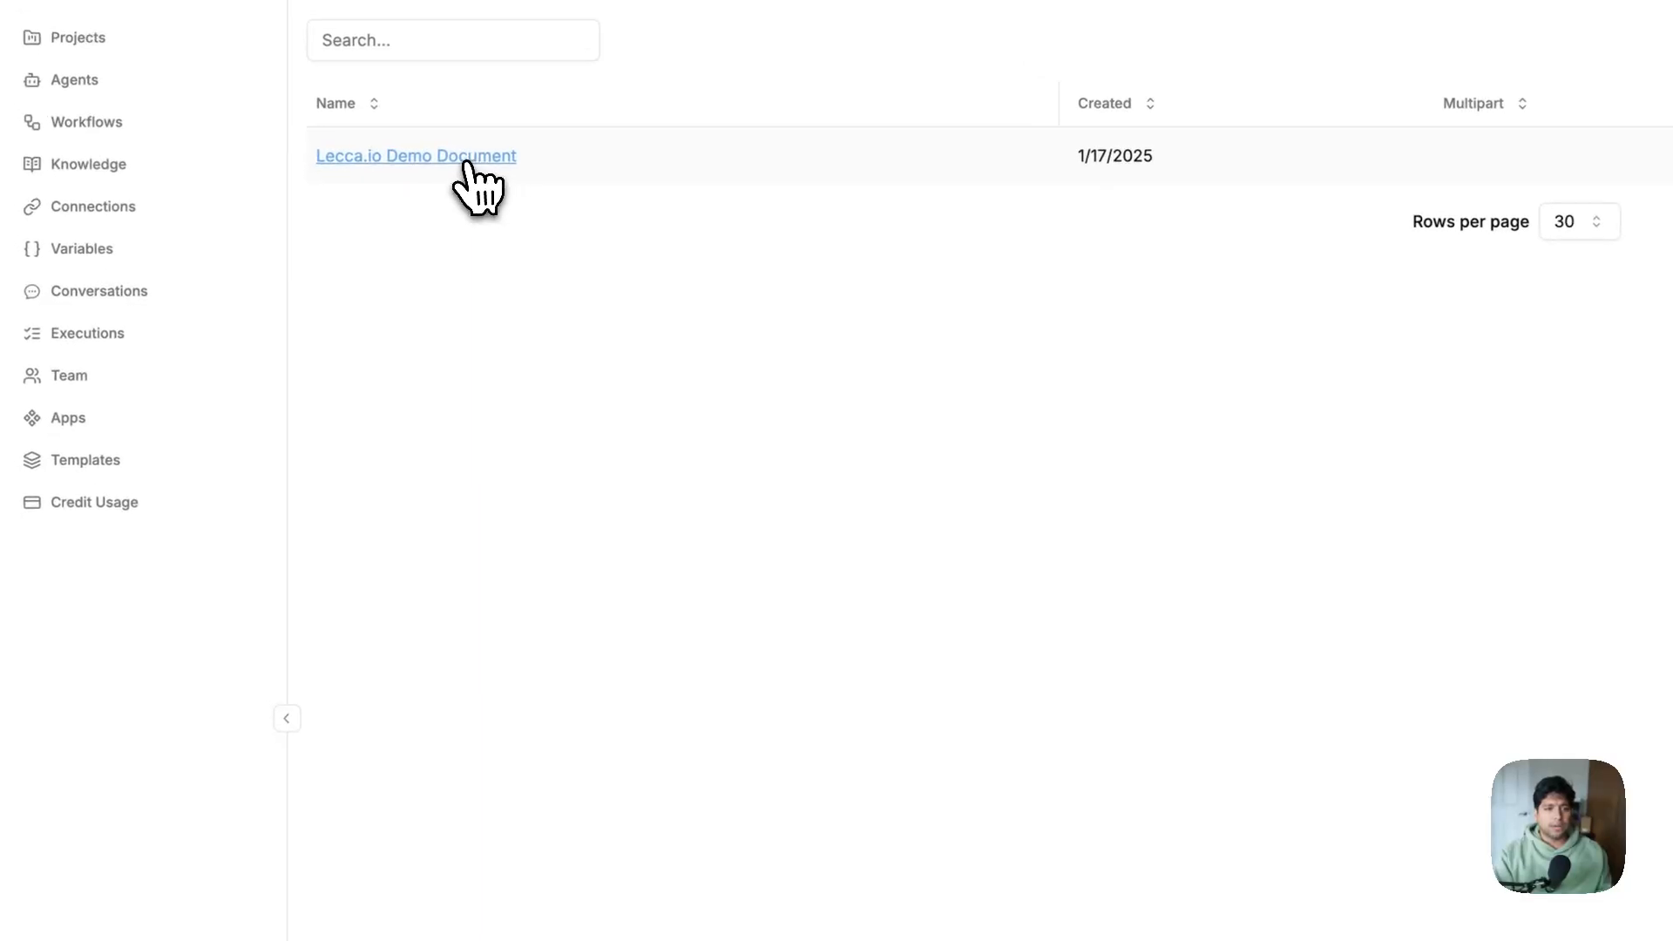
{"action": "left_click", "coordinate": [466, 160]}
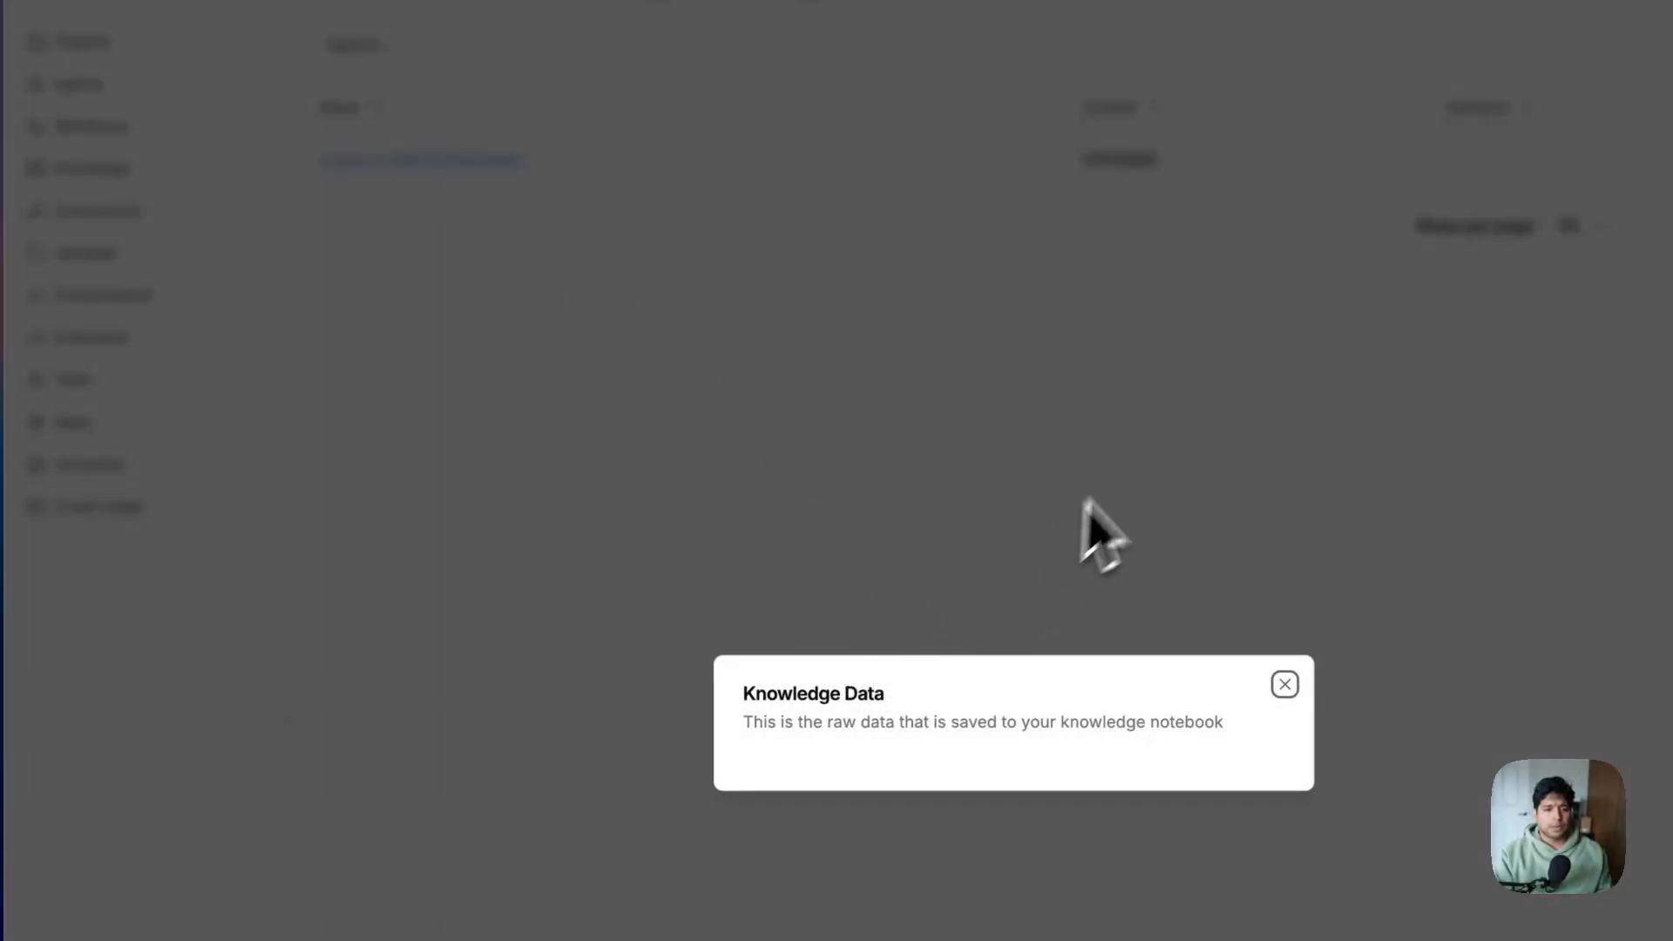
{"action": "left_click", "coordinate": [1011, 515]}
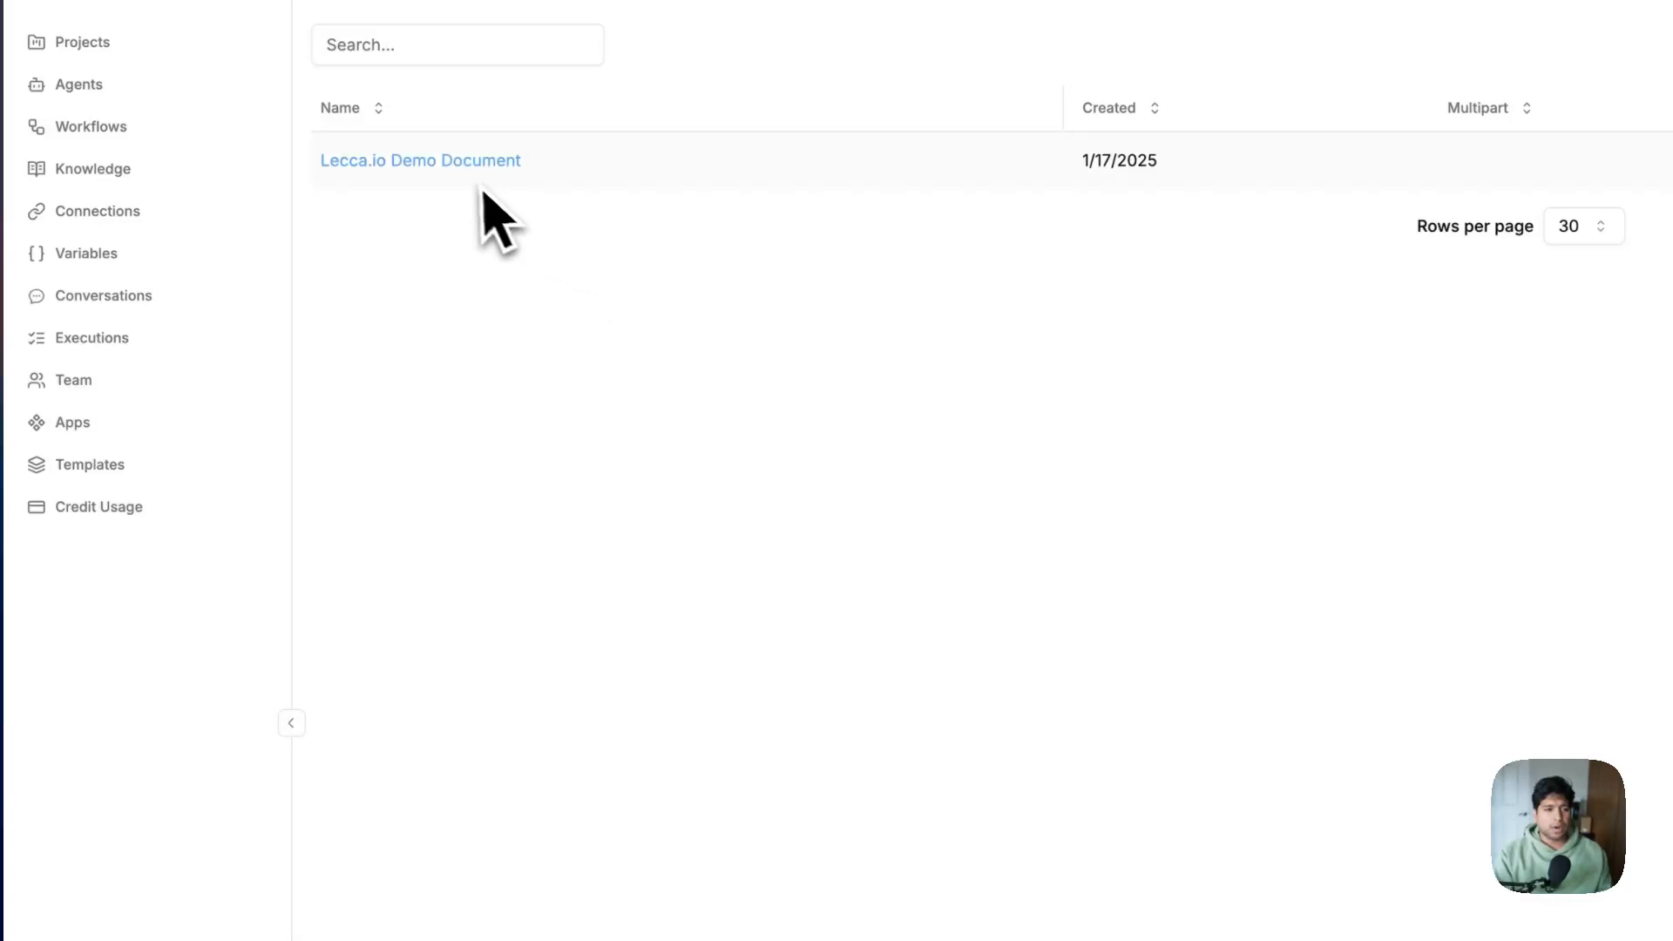
Add the Search Knowledge tool to the Support agent and open its notebook and query settings
{"action": "left_click", "coordinate": [129, 144]}
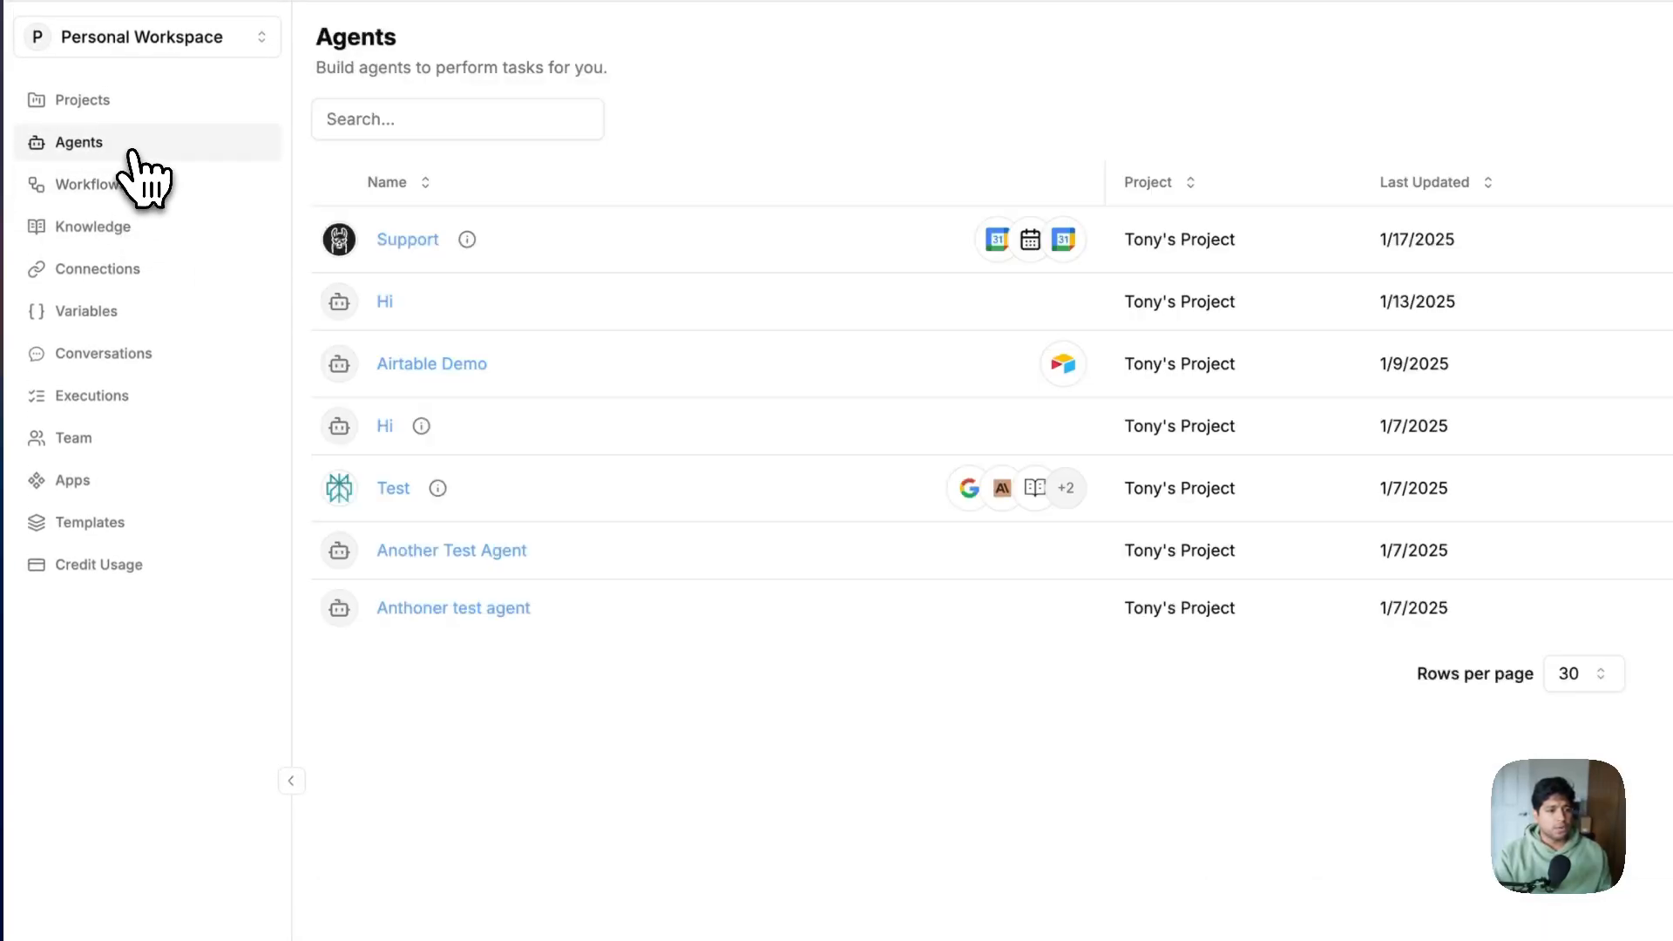
{"action": "left_click", "coordinate": [404, 244]}
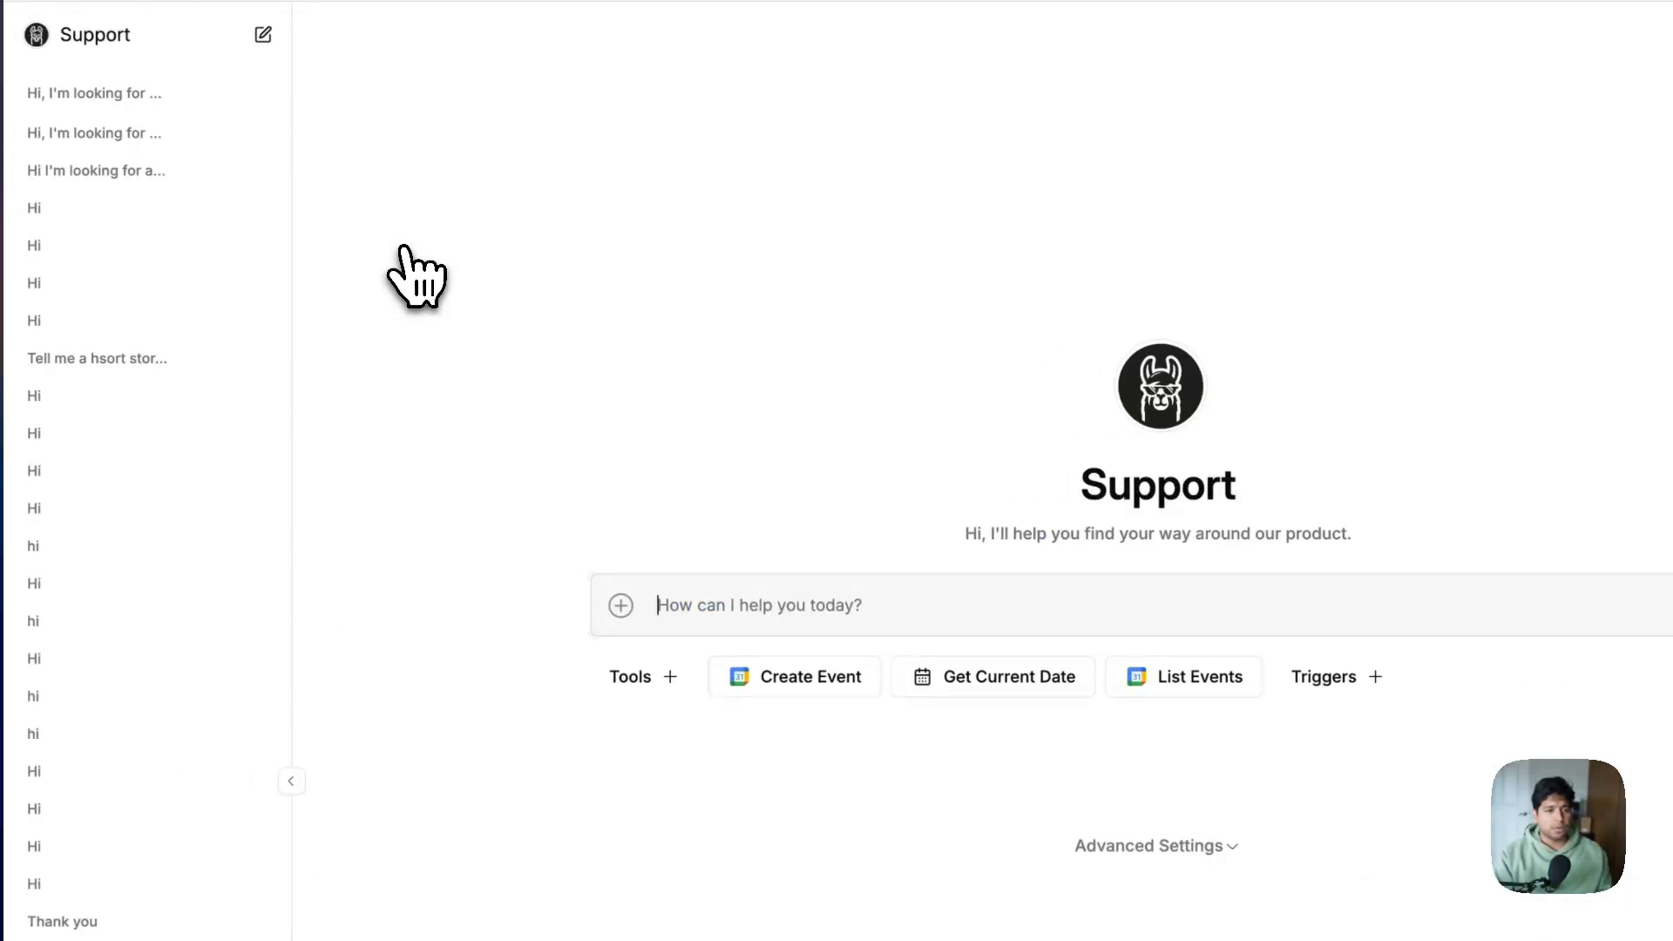
{"action": "left_click", "coordinate": [649, 684]}
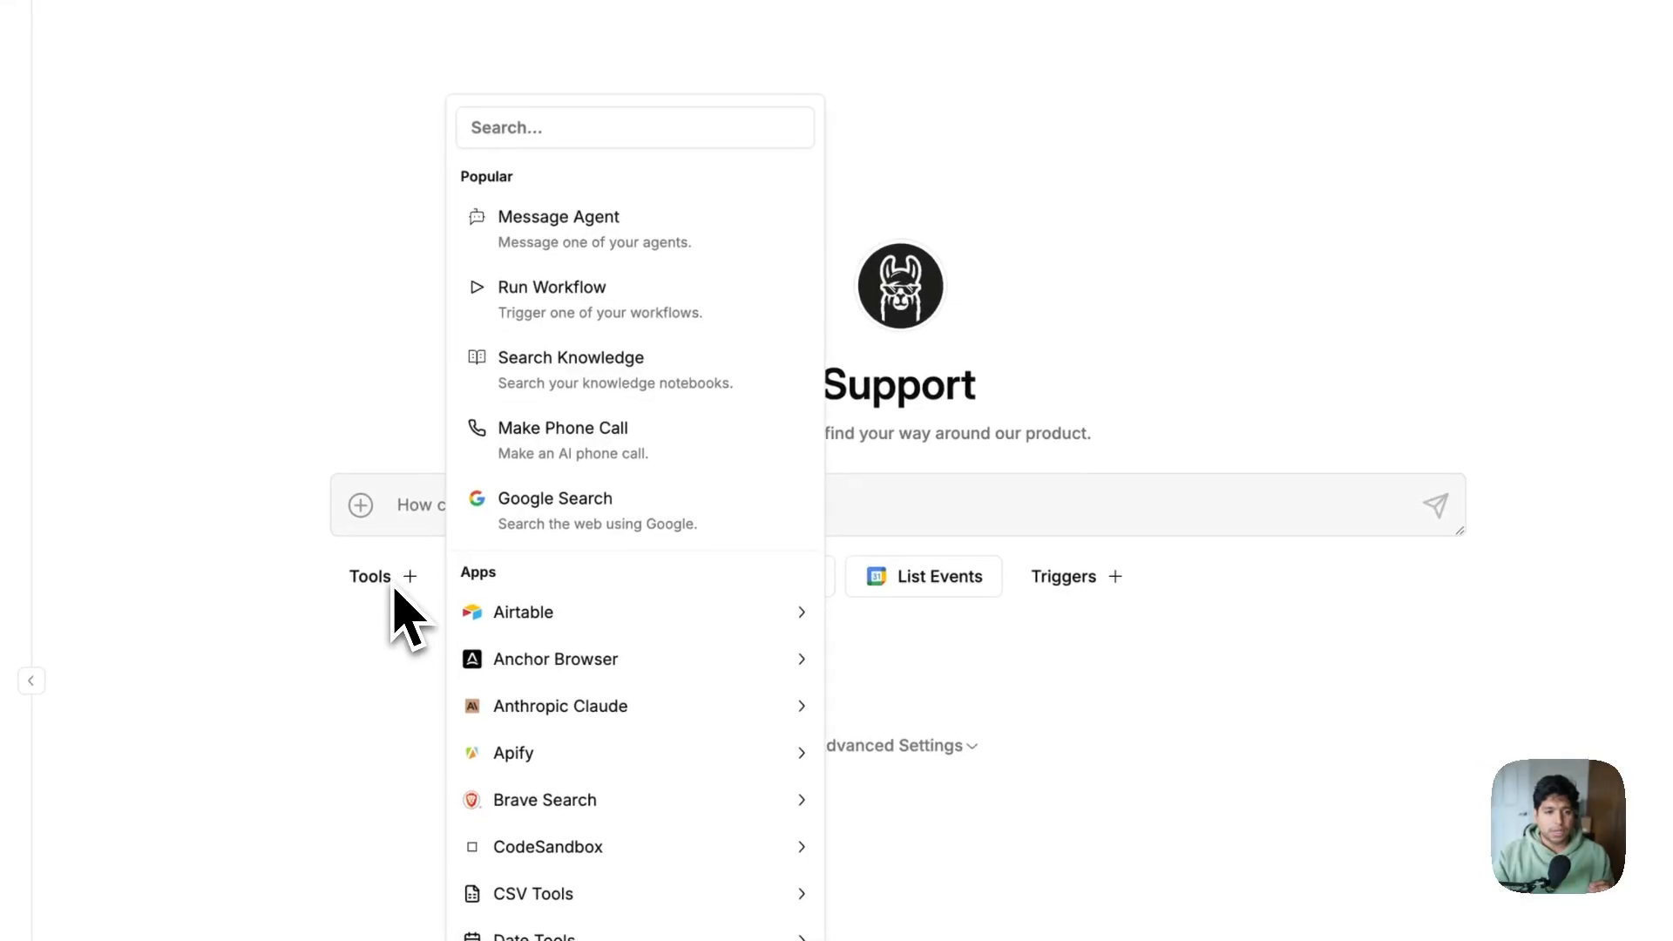
{"action": "left_click", "coordinate": [586, 375]}
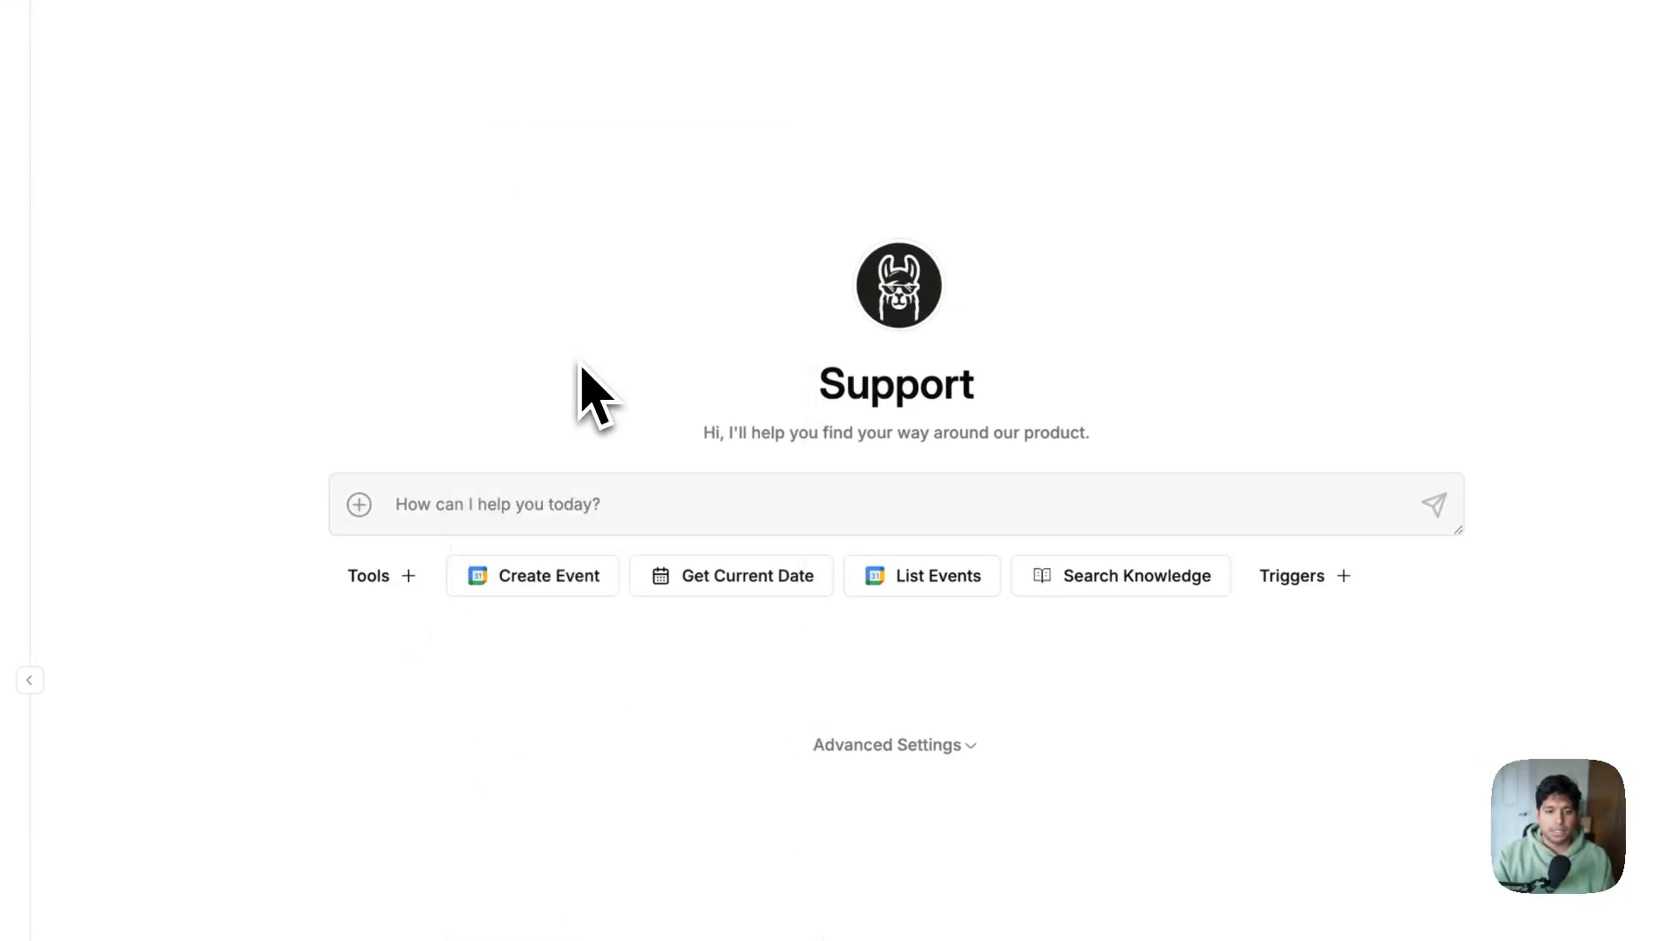
{"action": "left_click", "coordinate": [1163, 577]}
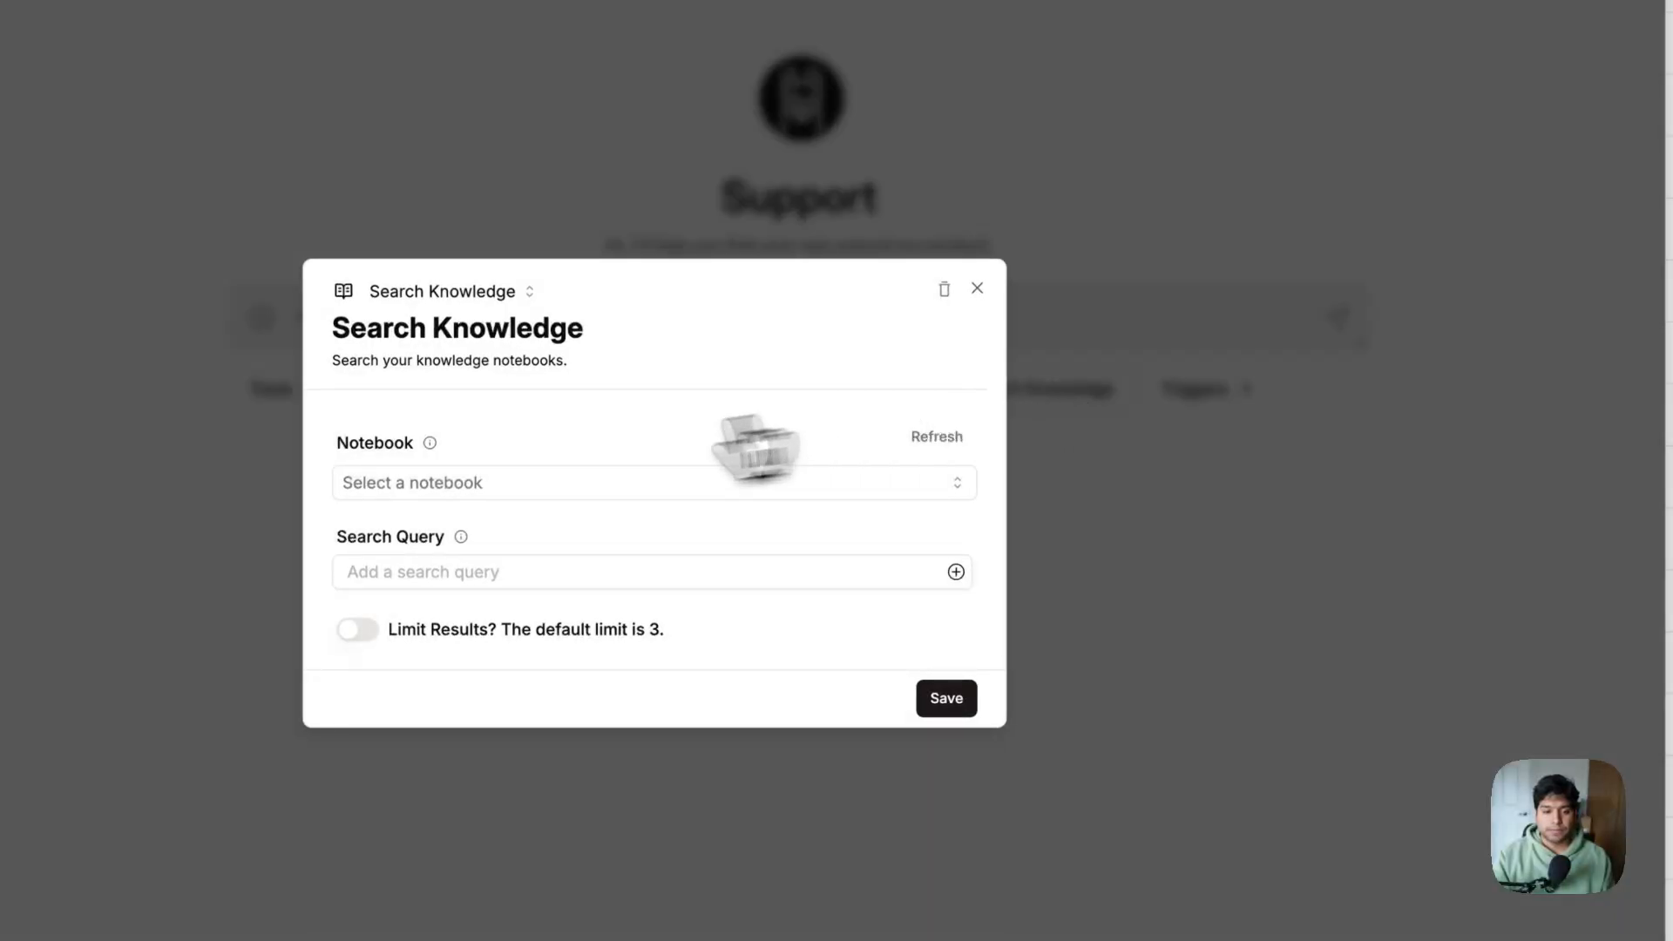
Set the notebook to Support Agent Knowledge, describe it as searching pricing and supported integrations, and save
{"action": "left_click", "coordinate": [562, 484]}
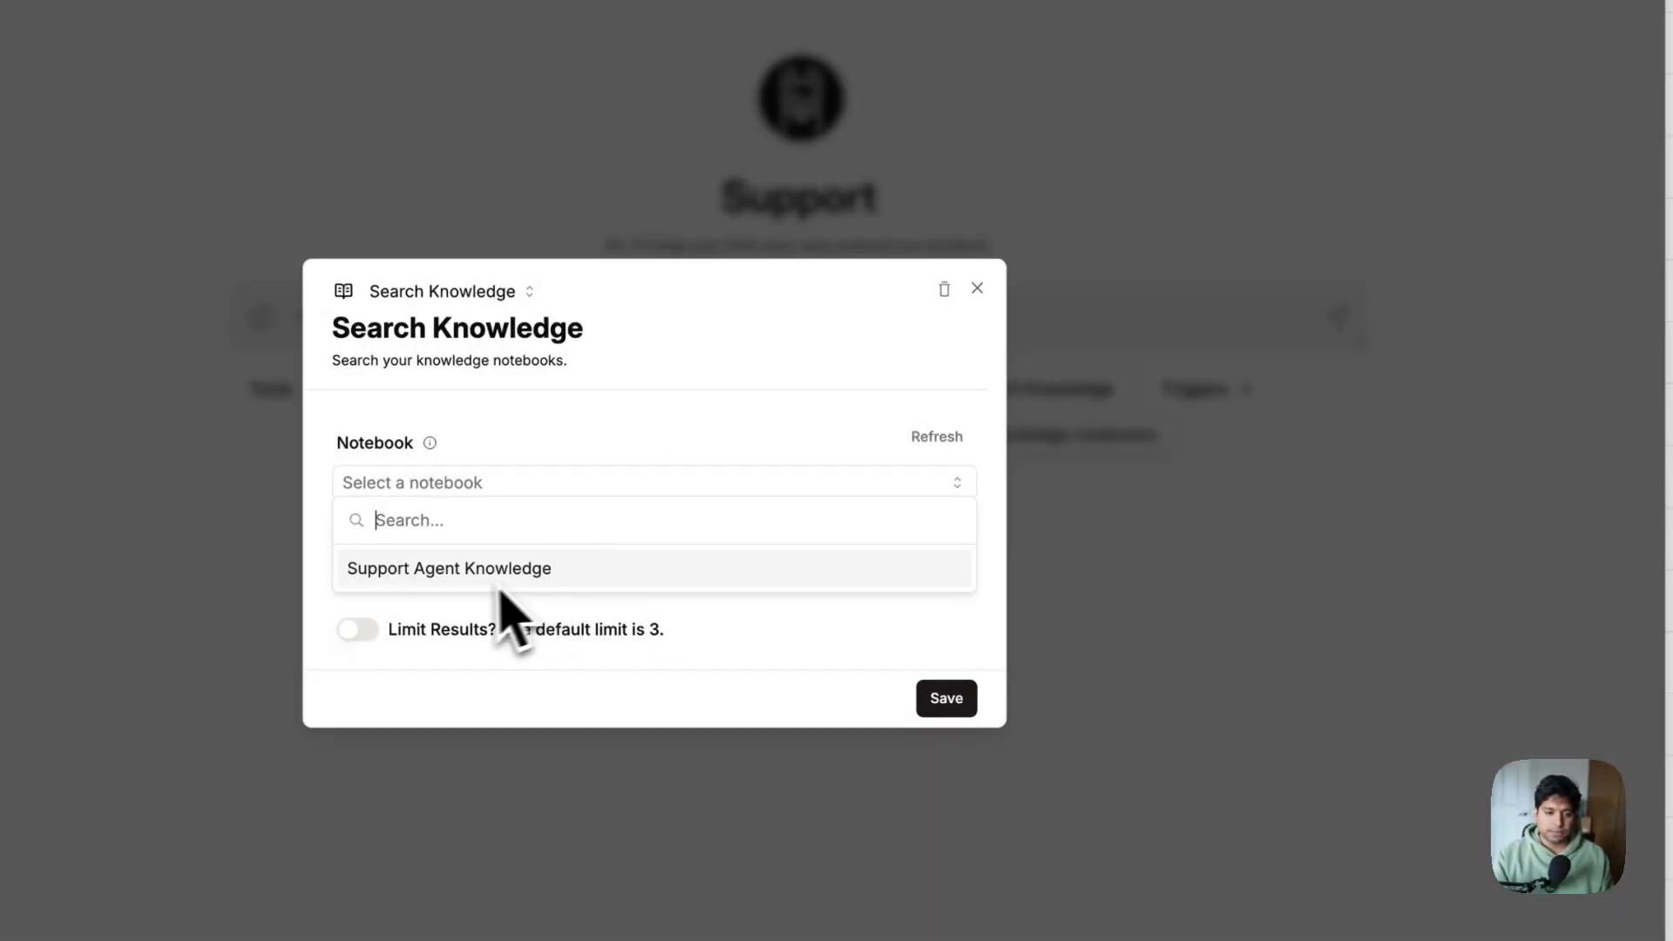
{"action": "left_click", "coordinate": [467, 576]}
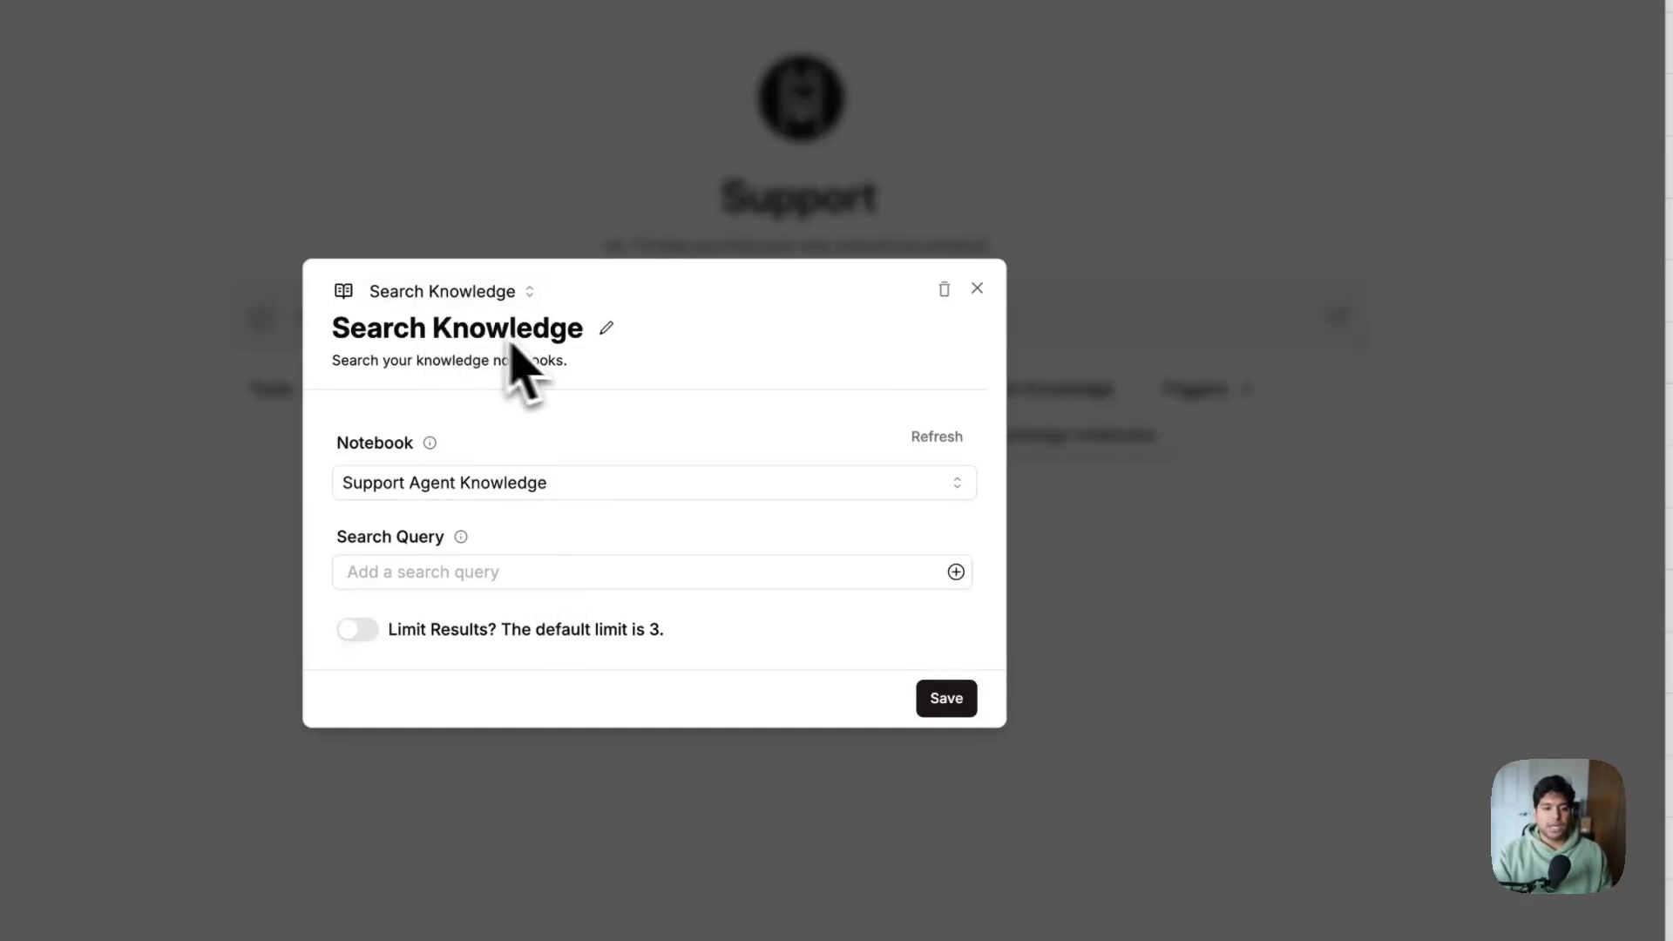
{"action": "left_click", "coordinate": [586, 359]}
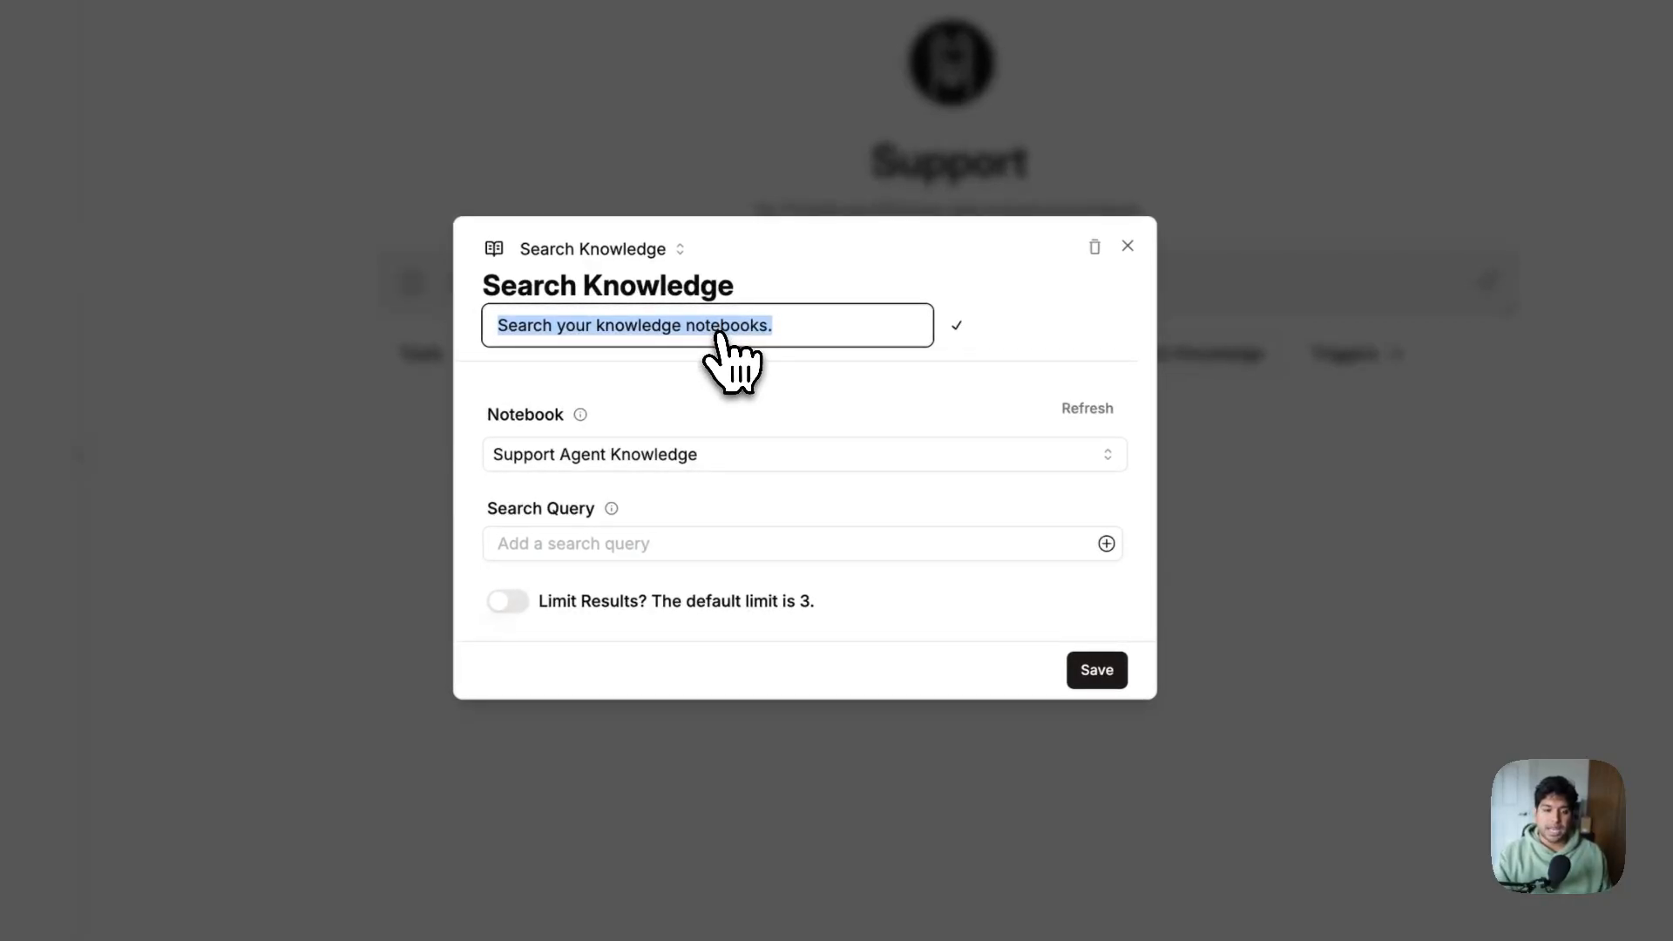
{"action": "type", "text": "Use this notebook to search for pricing"}
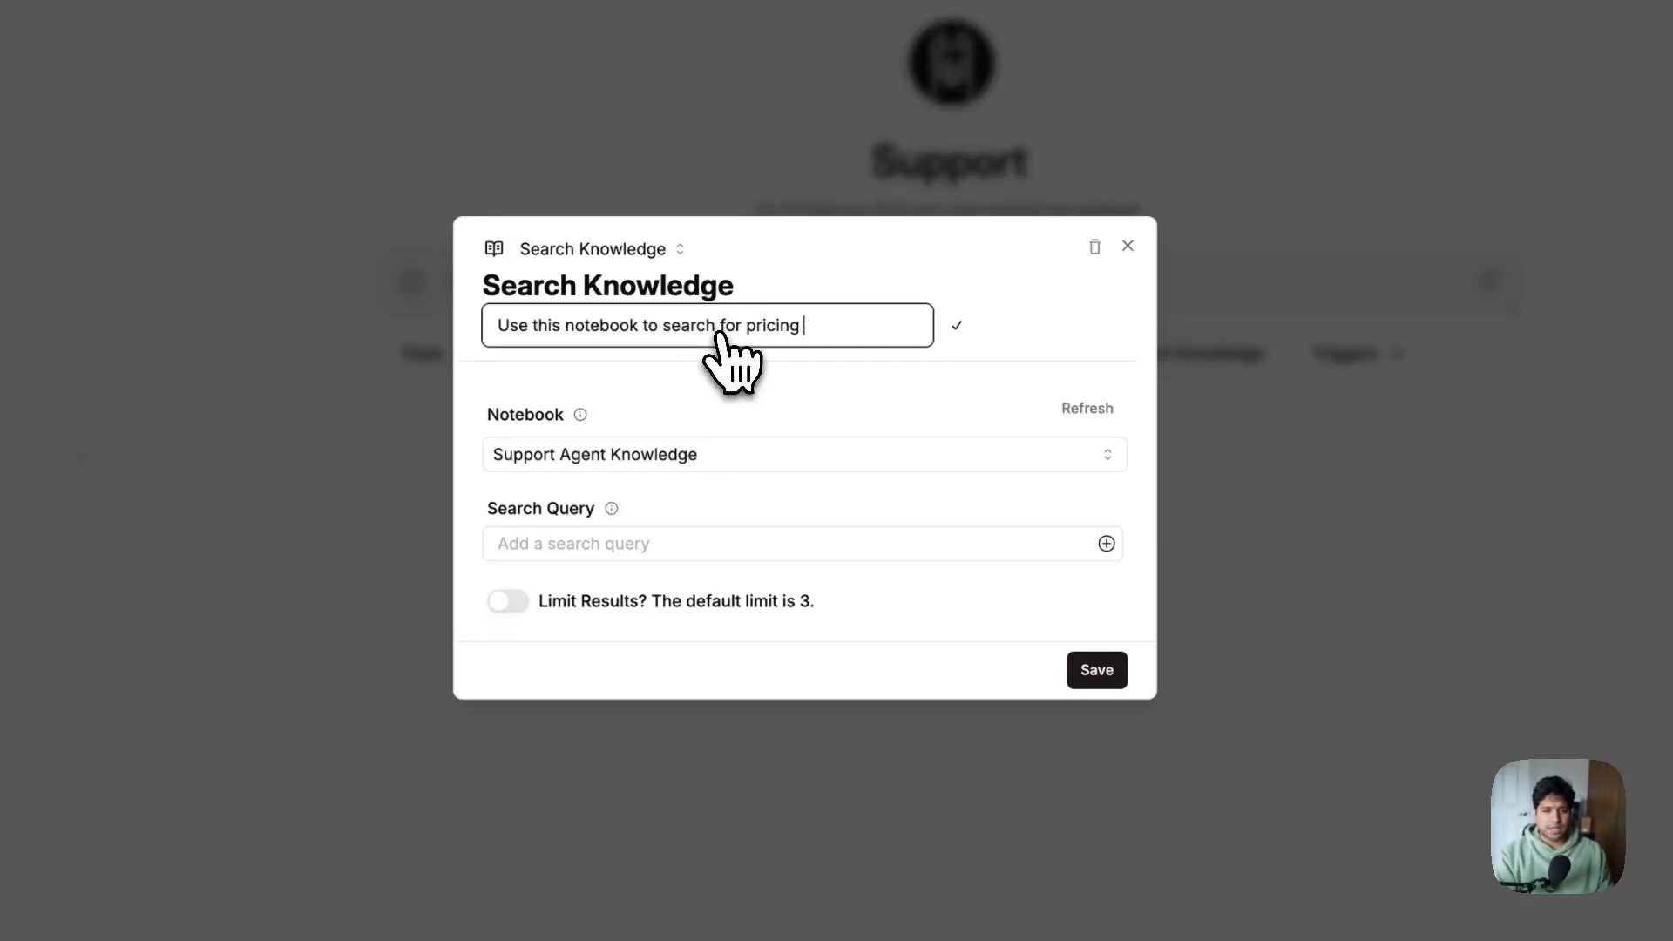
{"action": "type", "text": "and"}
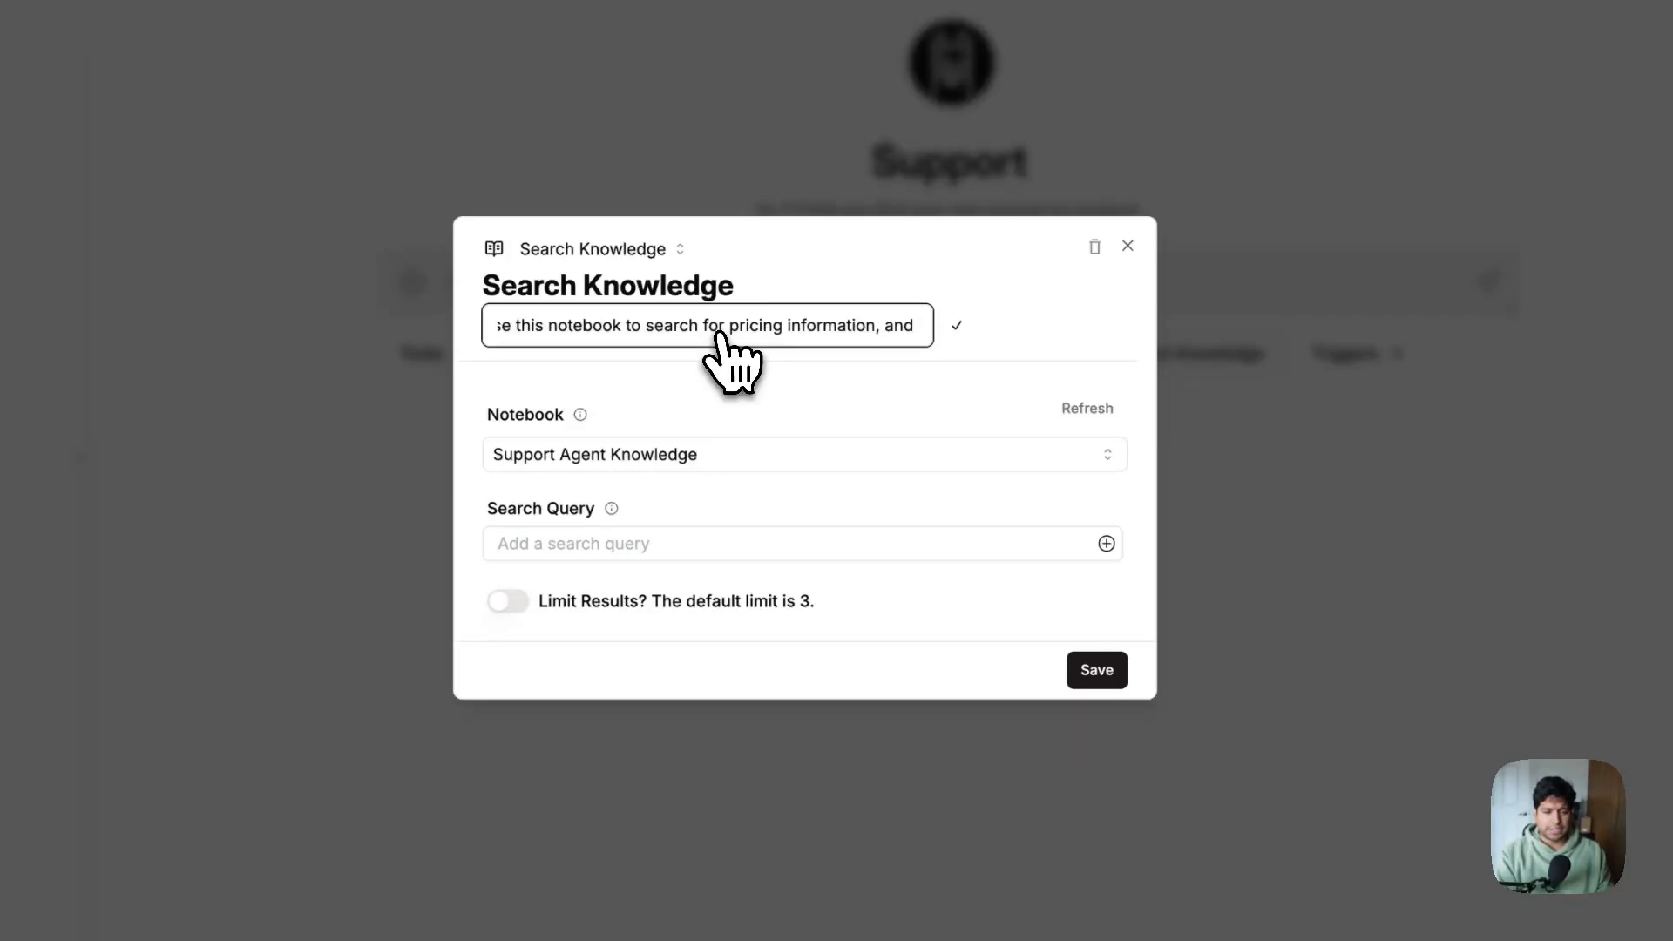
{"action": "key", "text": "BackSpace"}
{"action": "key", "text": "BackSpace"}
{"action": "key", "text": "BackSpace"}
{"action": "type", "text": "and inte"}
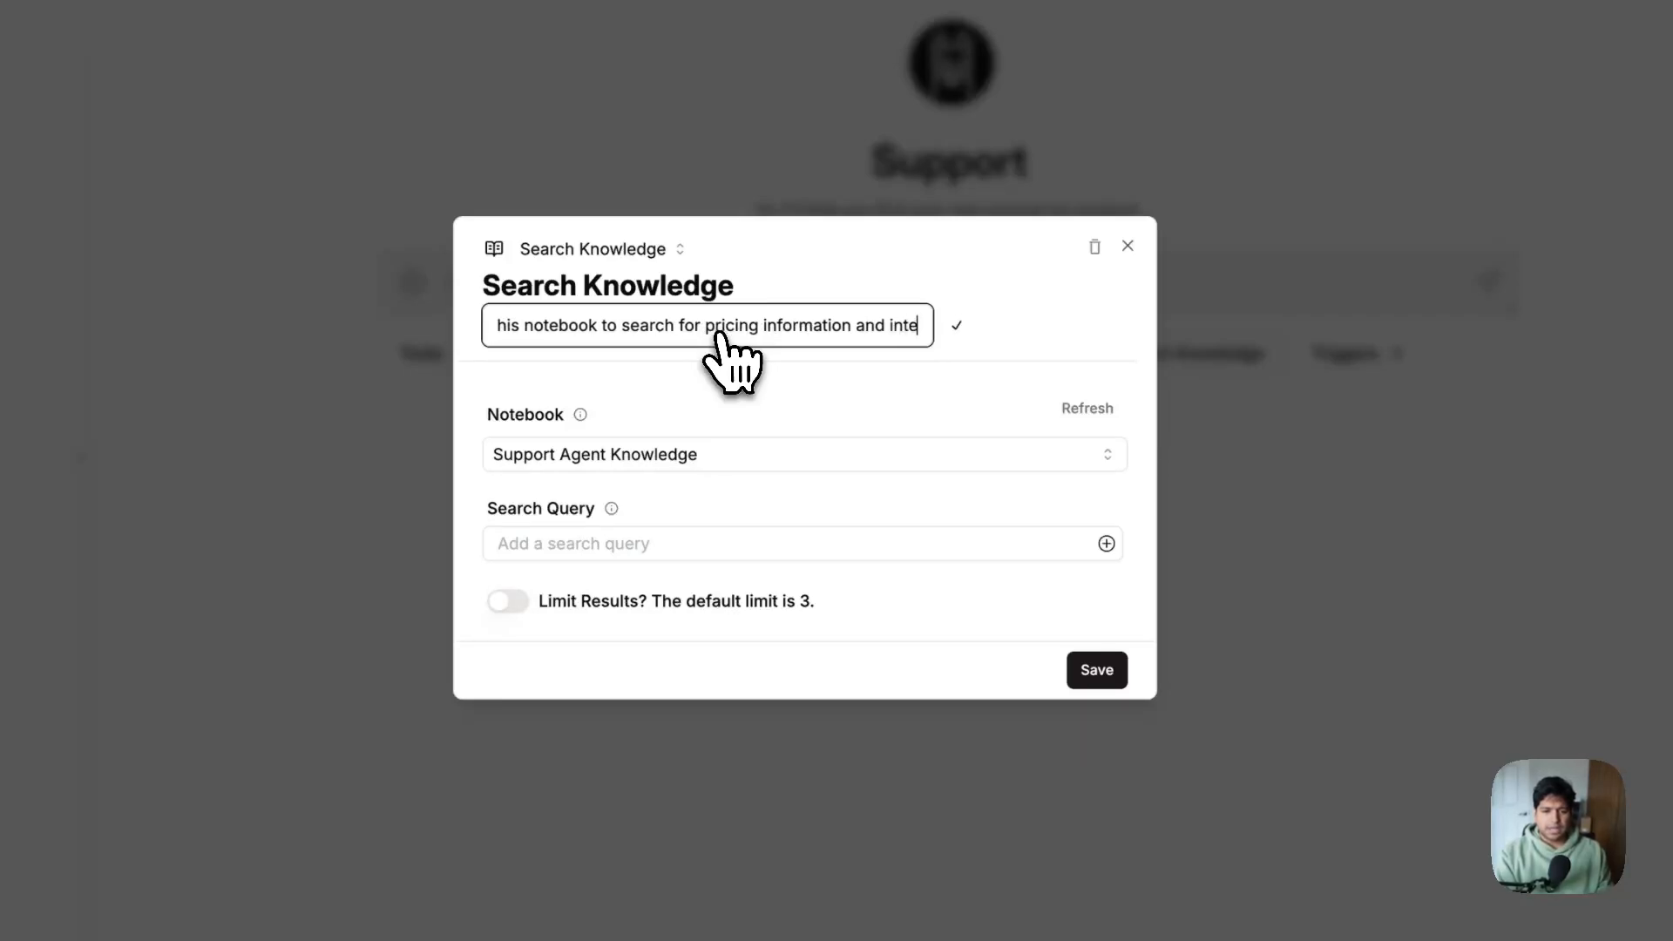
{"action": "type", "text": "grations we support."}
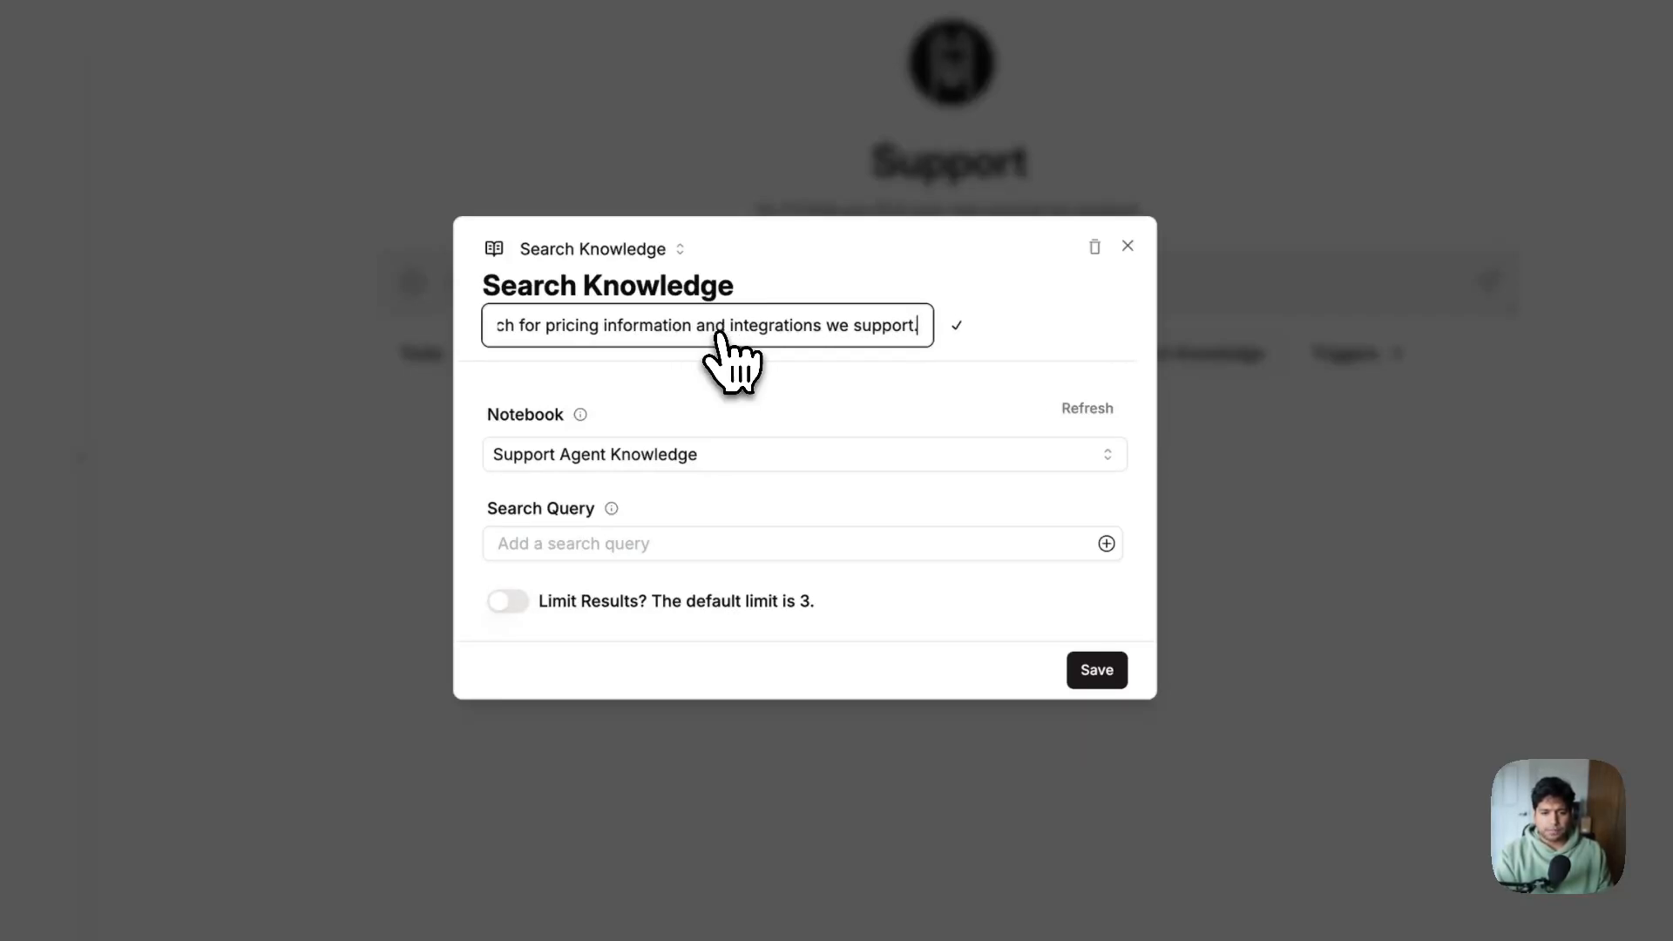
{"action": "key", "text": "Return"}
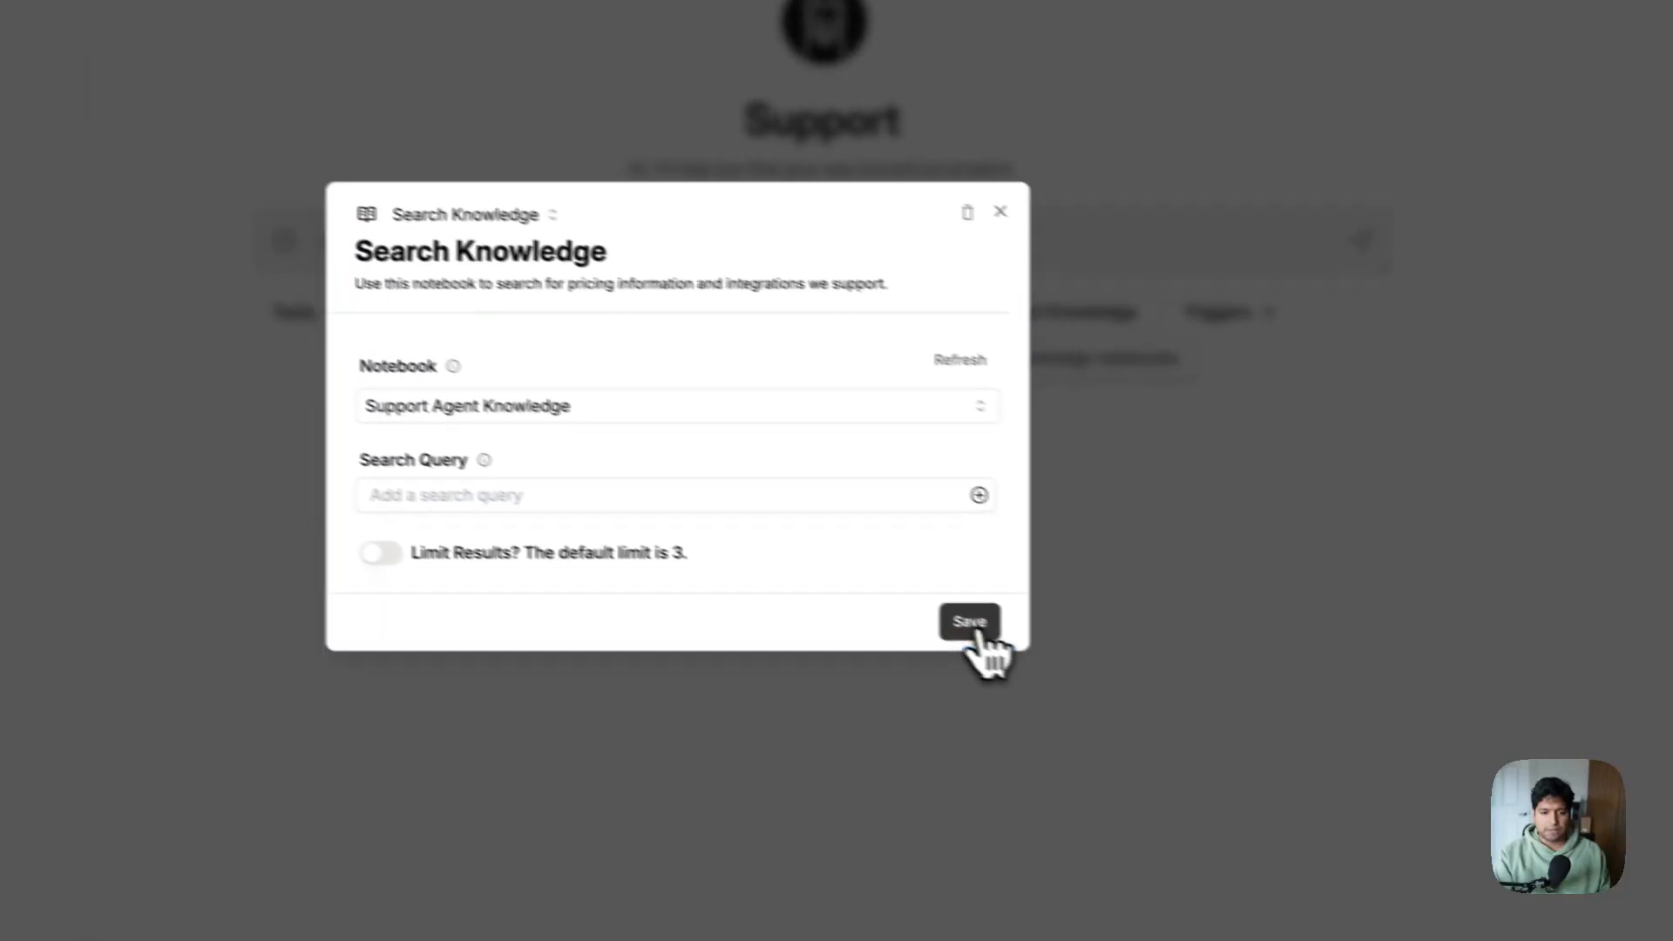
{"action": "left_click", "coordinate": [1100, 588]}
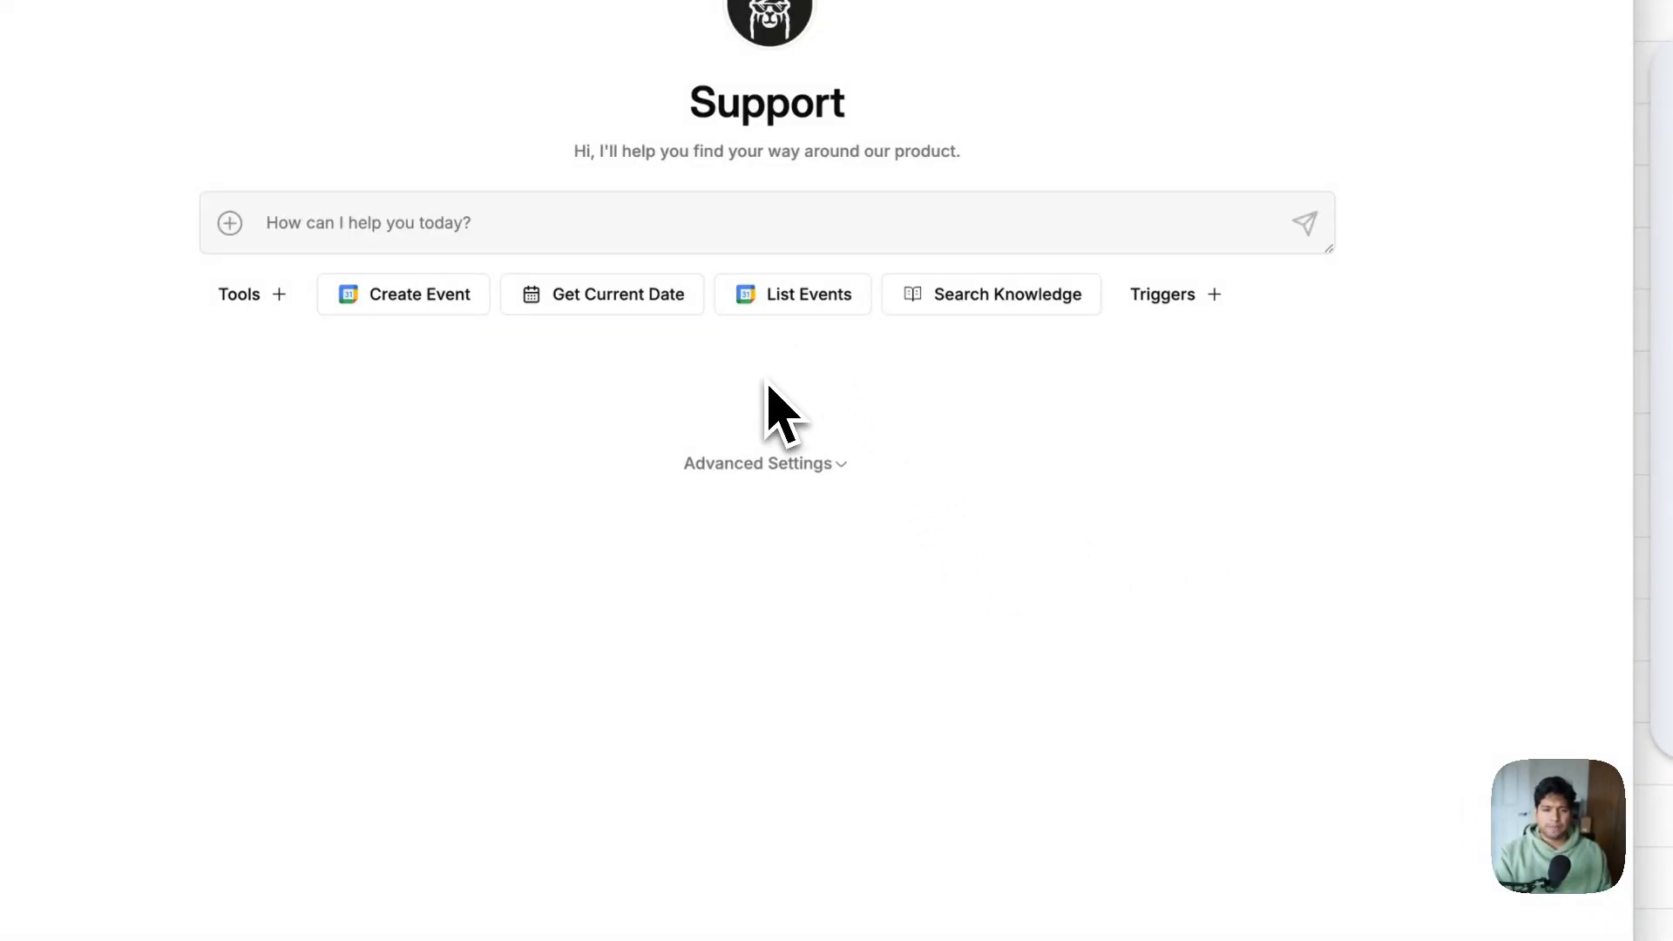
In Advanced Settings, add an instruction to search knowledge when users ask about pricing or integrations
{"action": "left_click", "coordinate": [760, 463]}
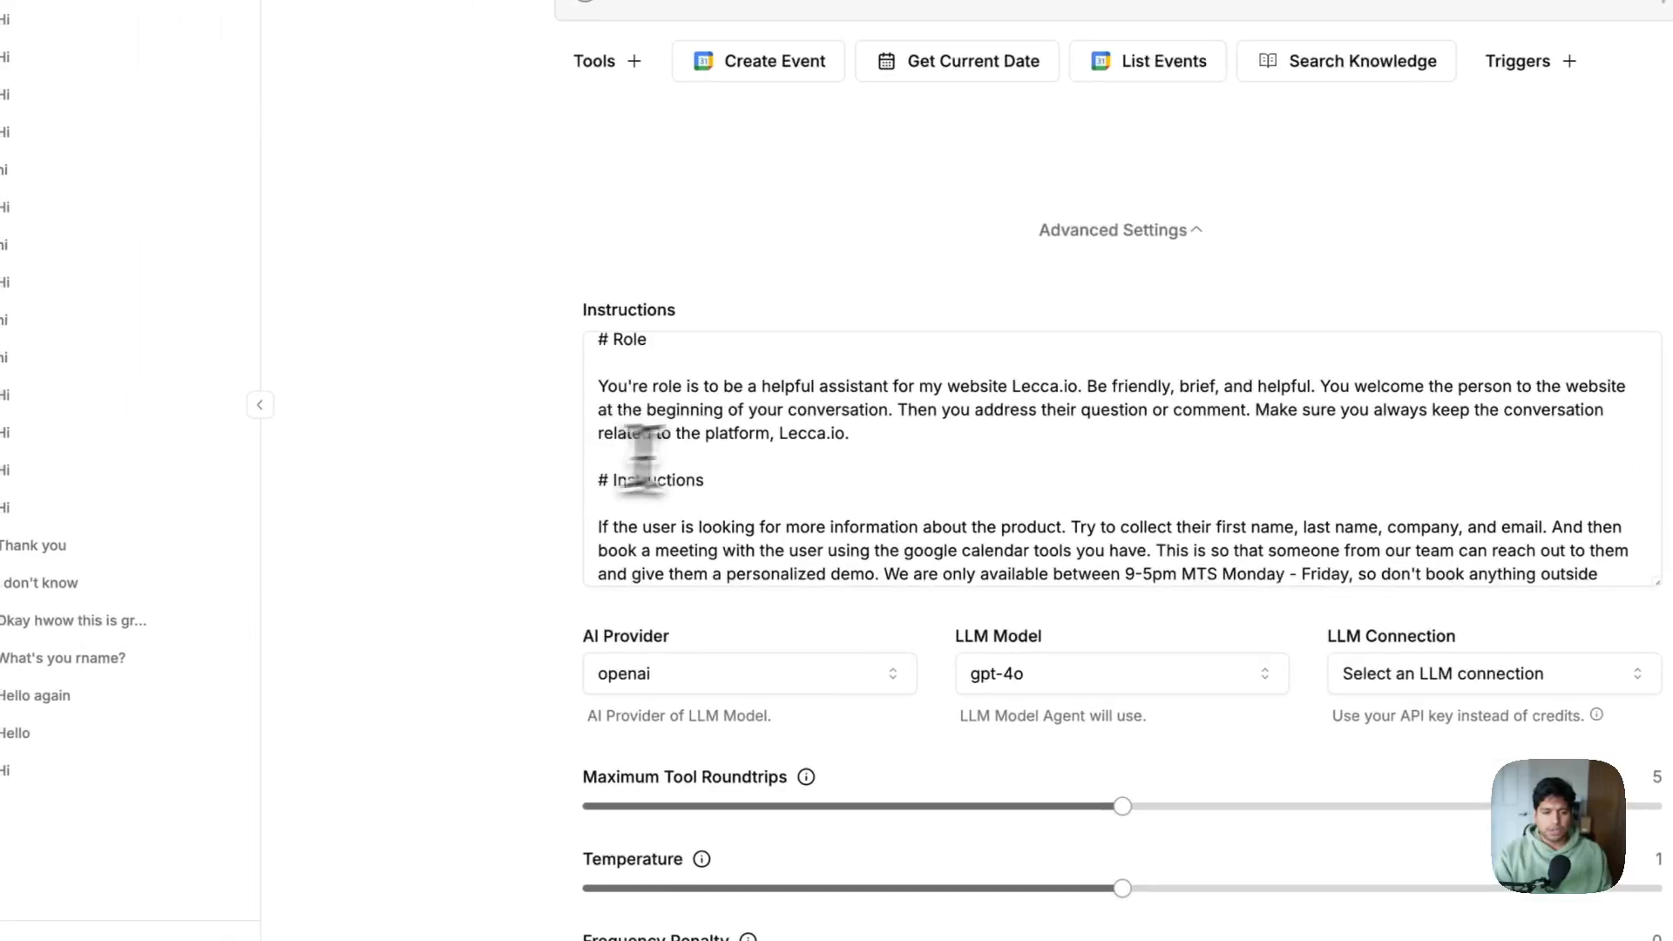
{"action": "scroll", "coordinate": [643, 457], "scroll_direction": "down", "scroll_amount": 2}
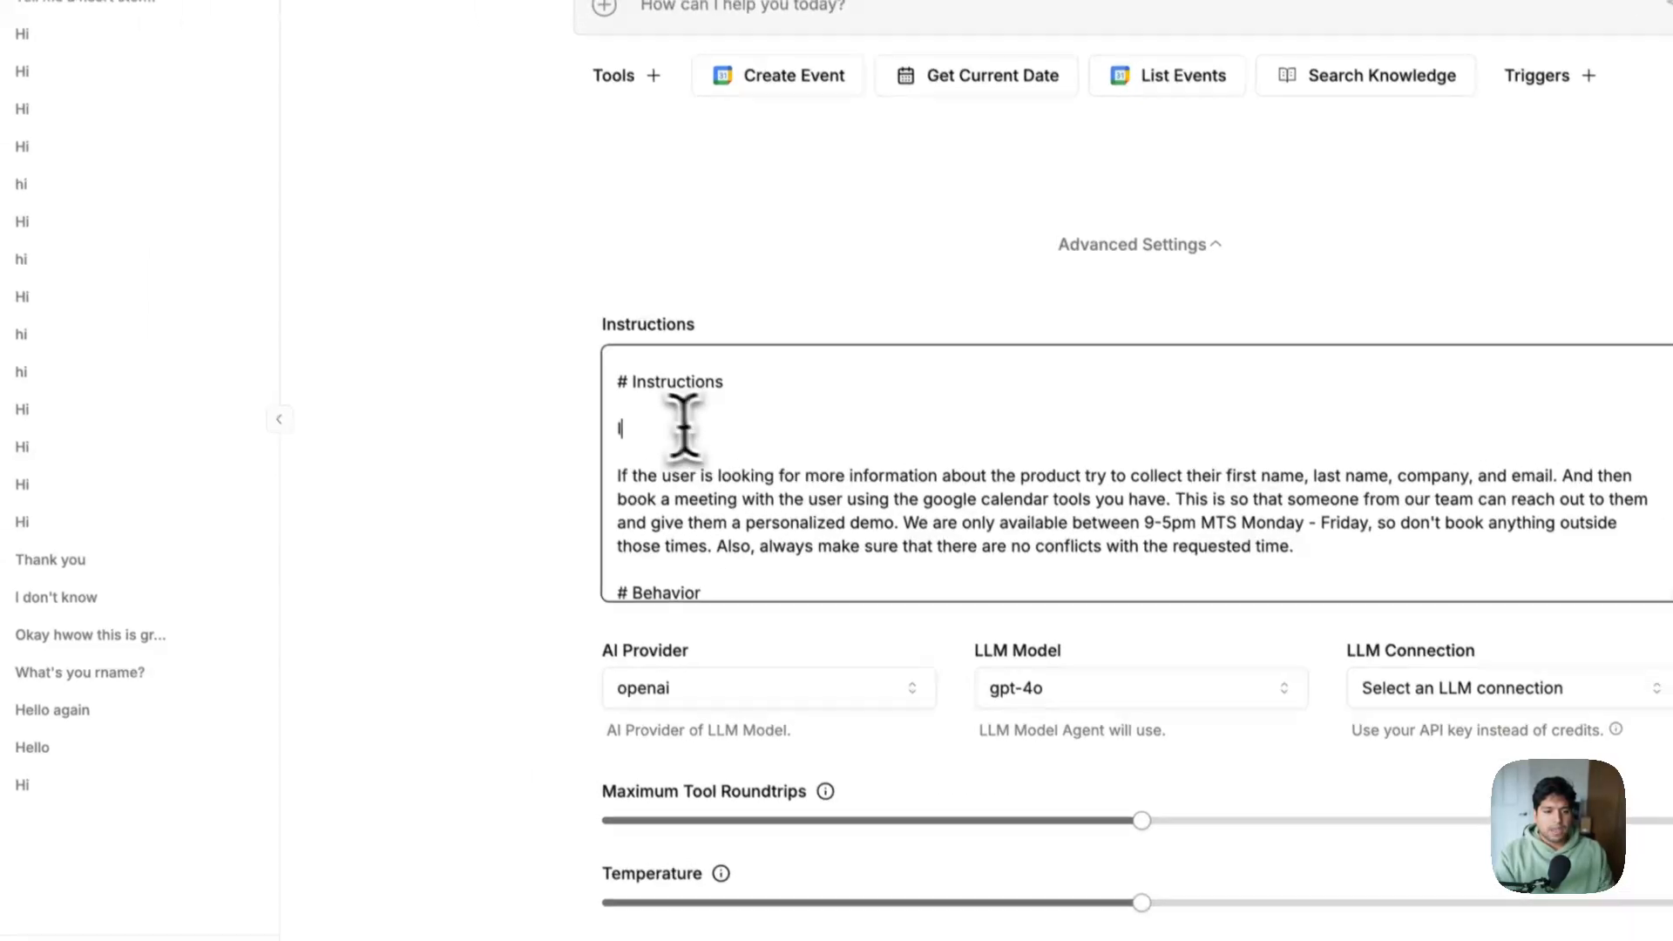
{"action": "type", "text": "f the u"}
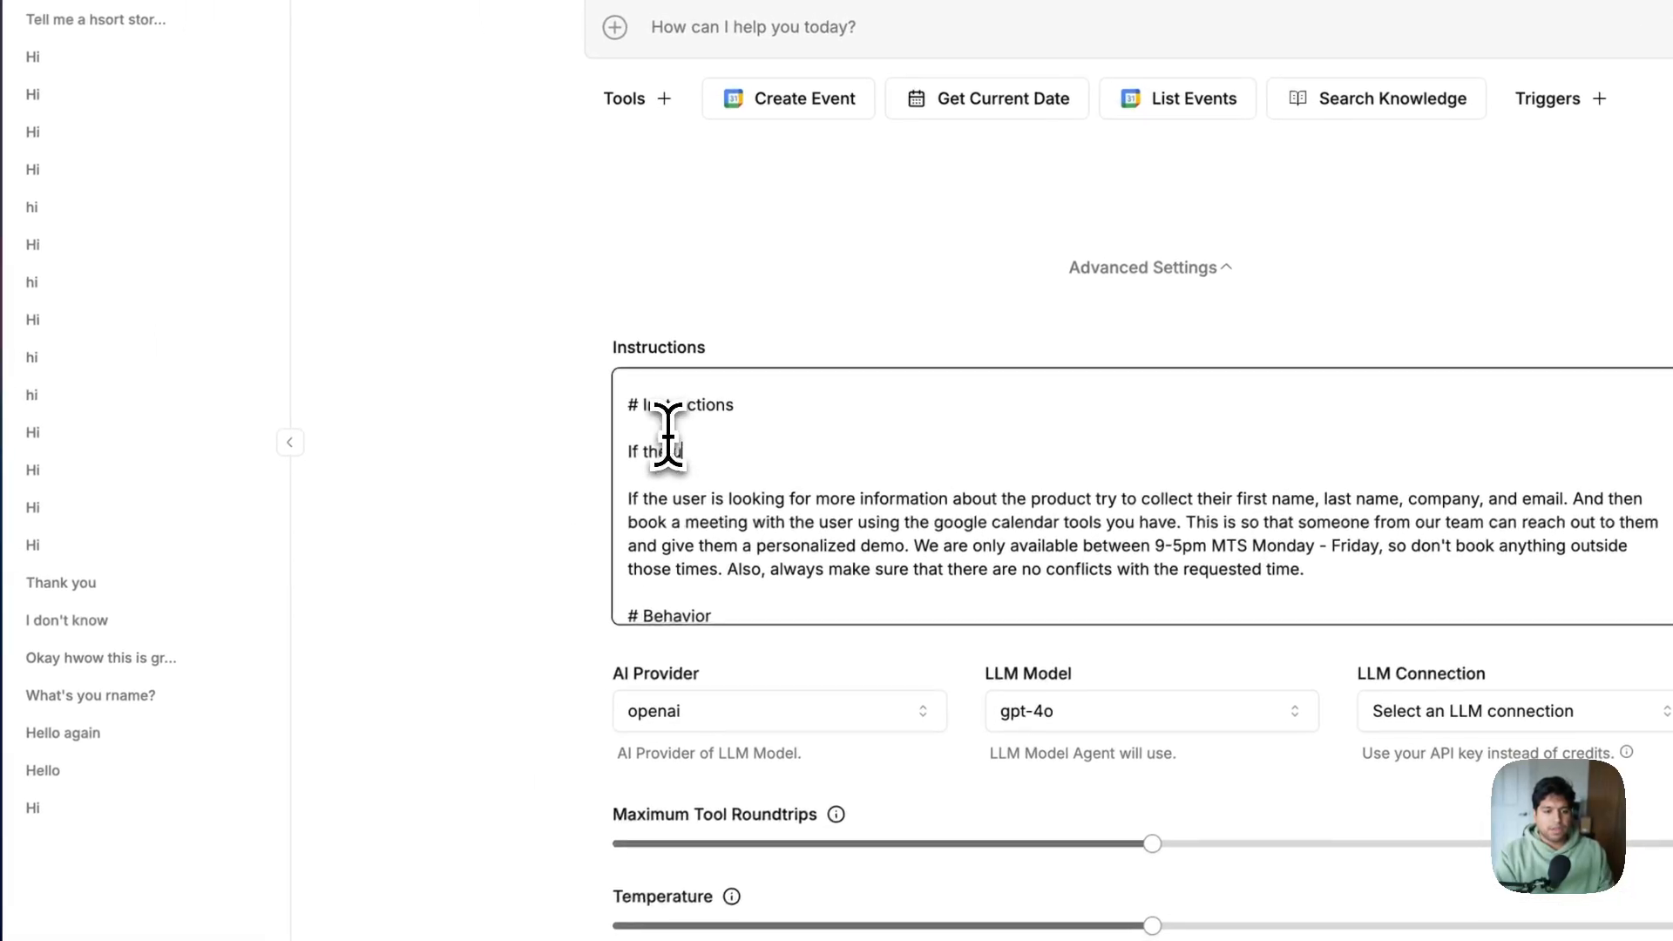
{"action": "type", "text": "ser is look"}
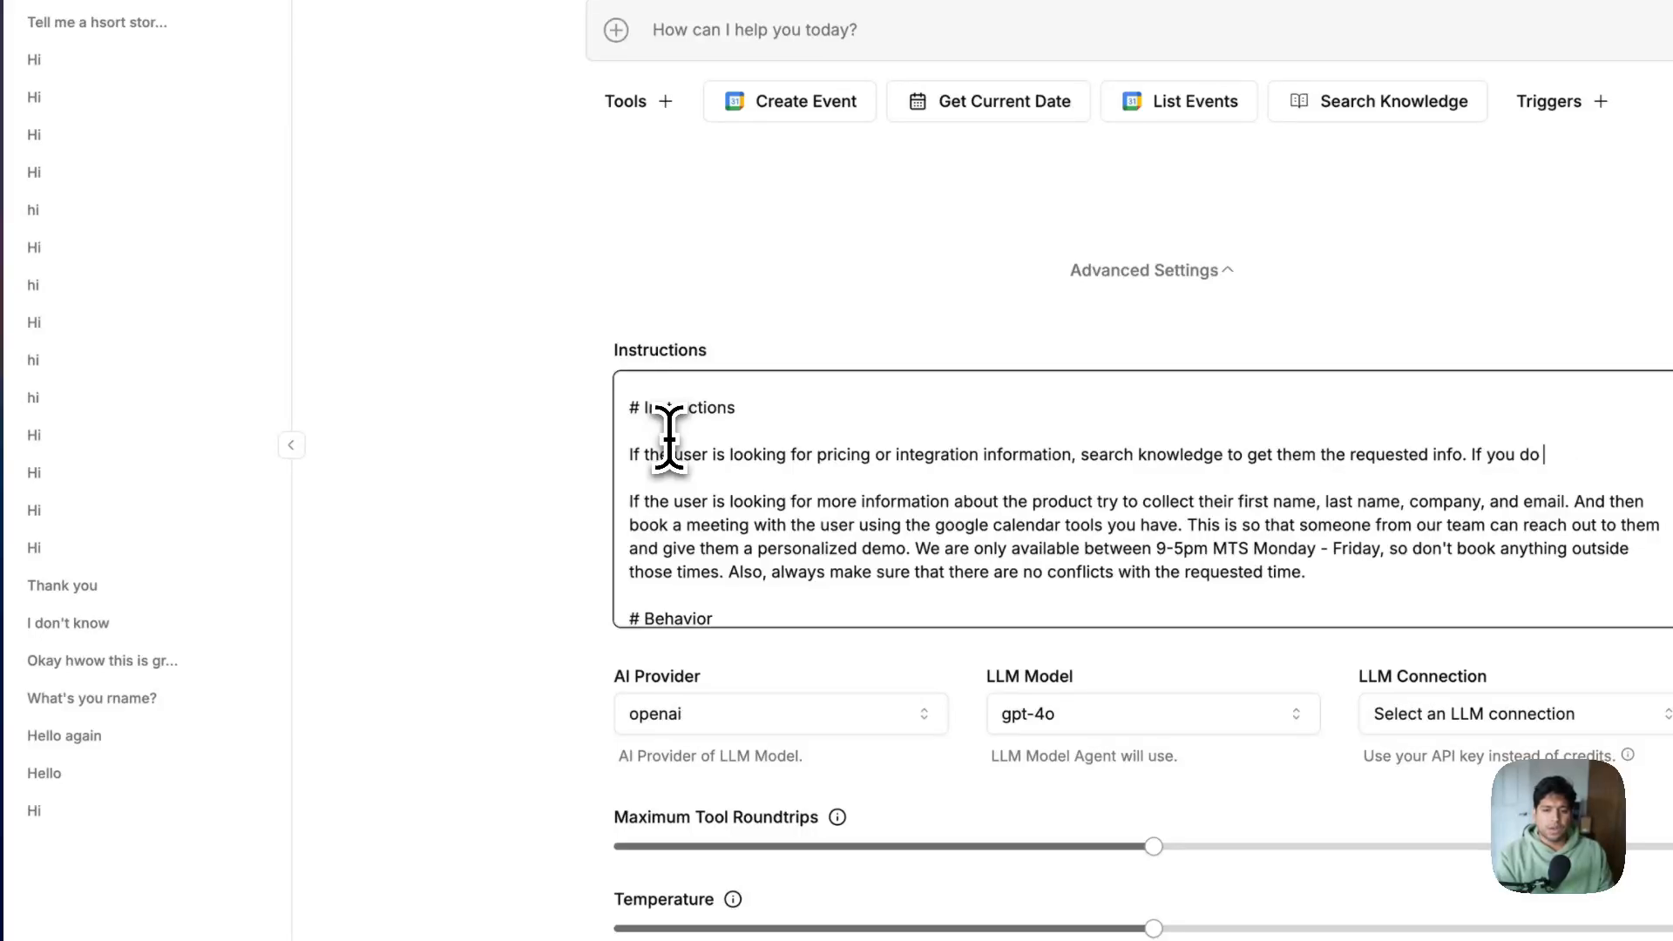
{"action": "type", "text": "nswer then try to book an appointment with them."}
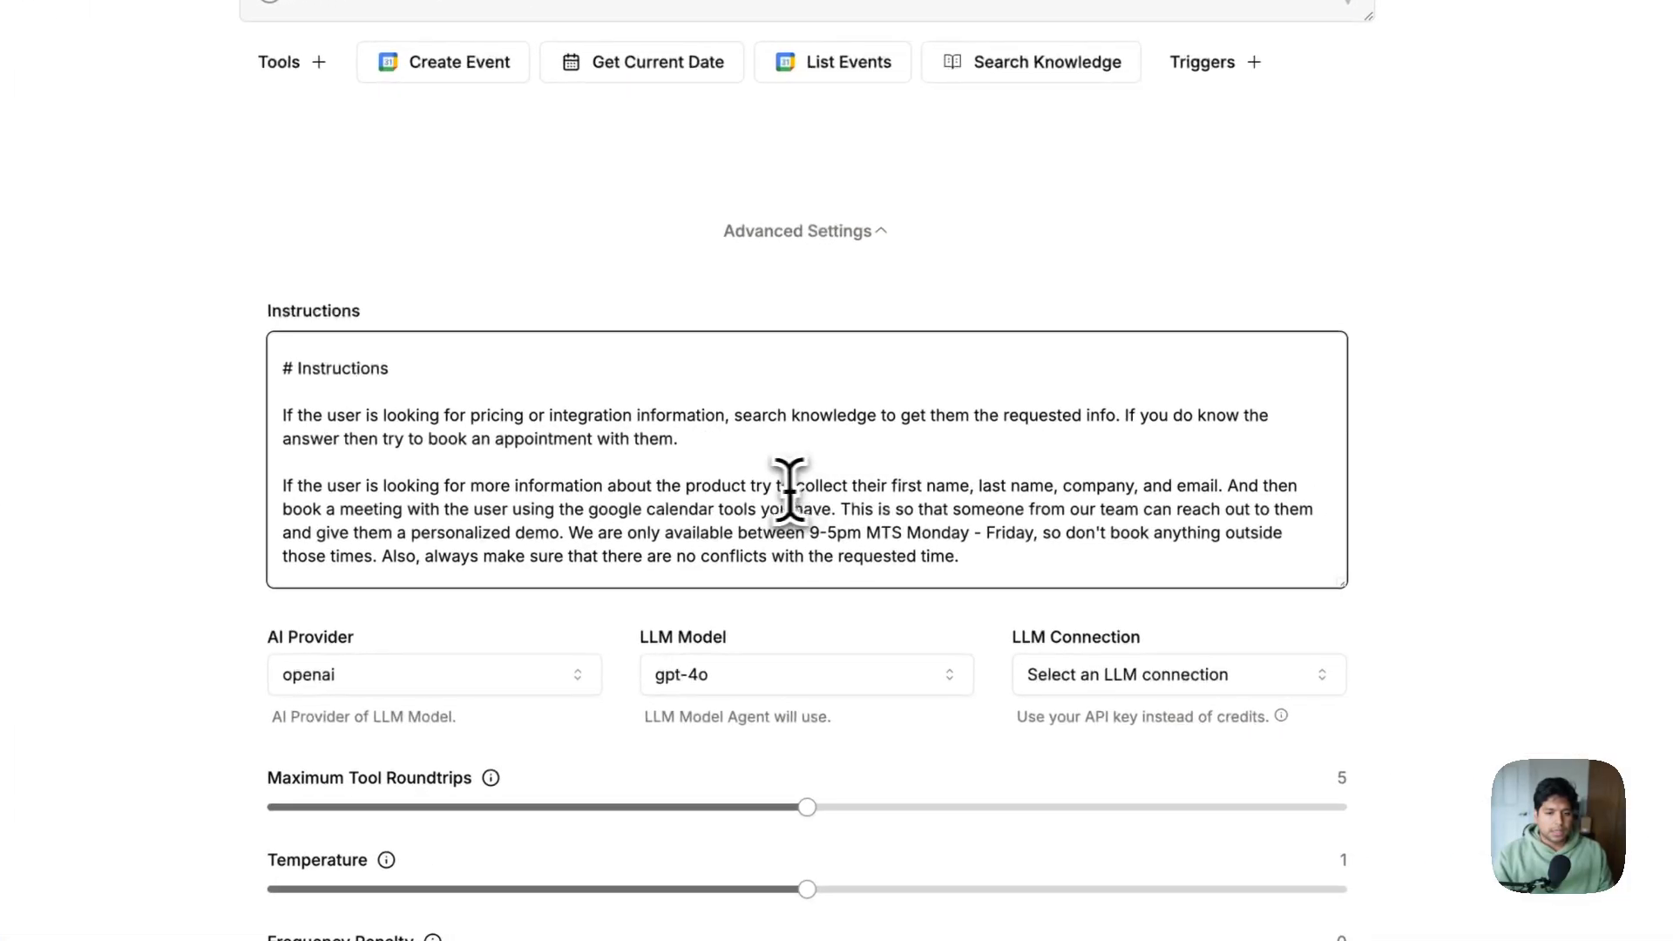
Delete the old product-information lead-in and capitalize 'Try' to merge it with the next paragraph
{"action": "left_click_drag", "start_coordinate": [818, 494], "coordinate": [785, 456]}
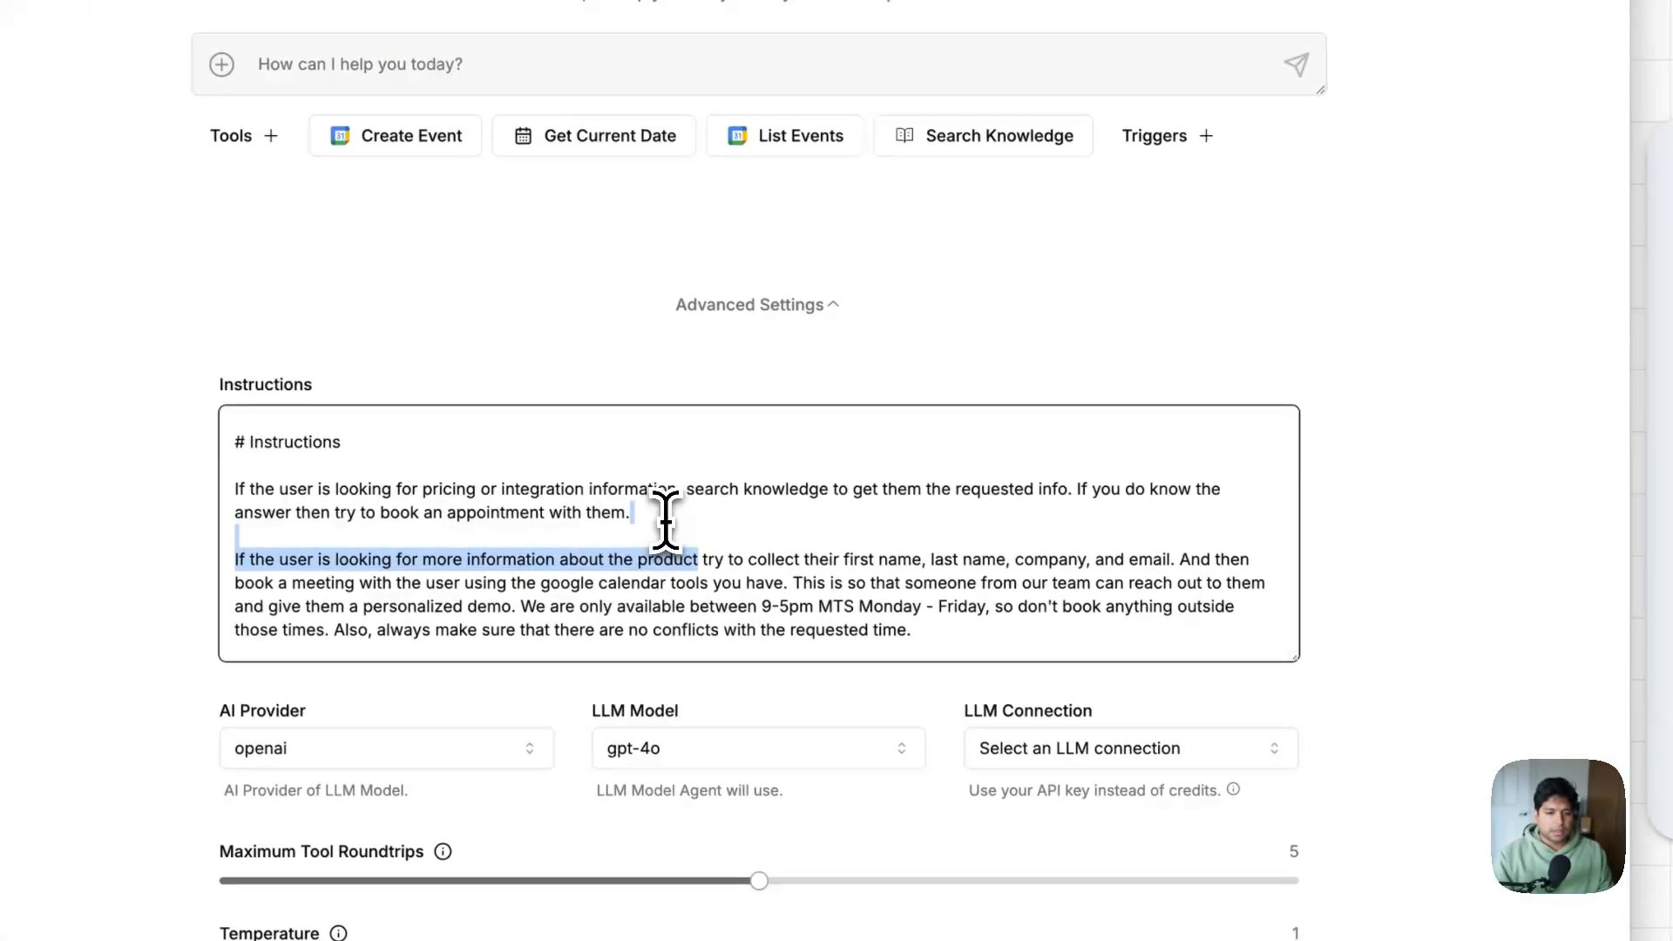
{"action": "key", "text": "BackSpace"}
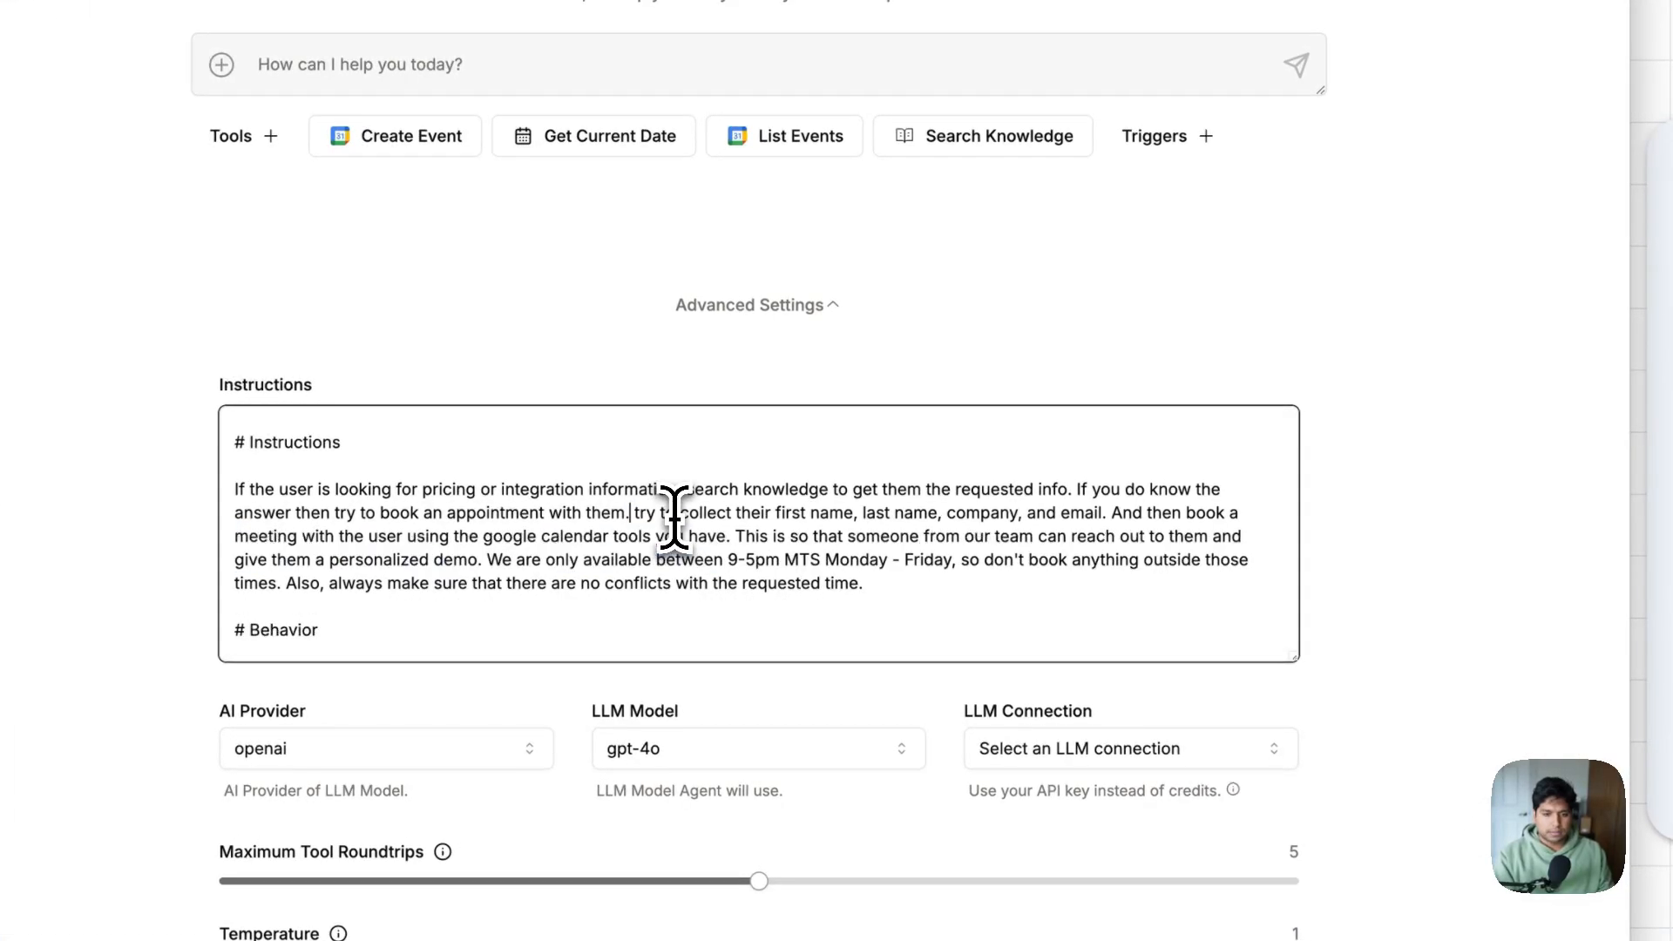
{"action": "key", "text": "Right"}
{"action": "key", "text": "Delete"}
{"action": "type", "text": "T"}
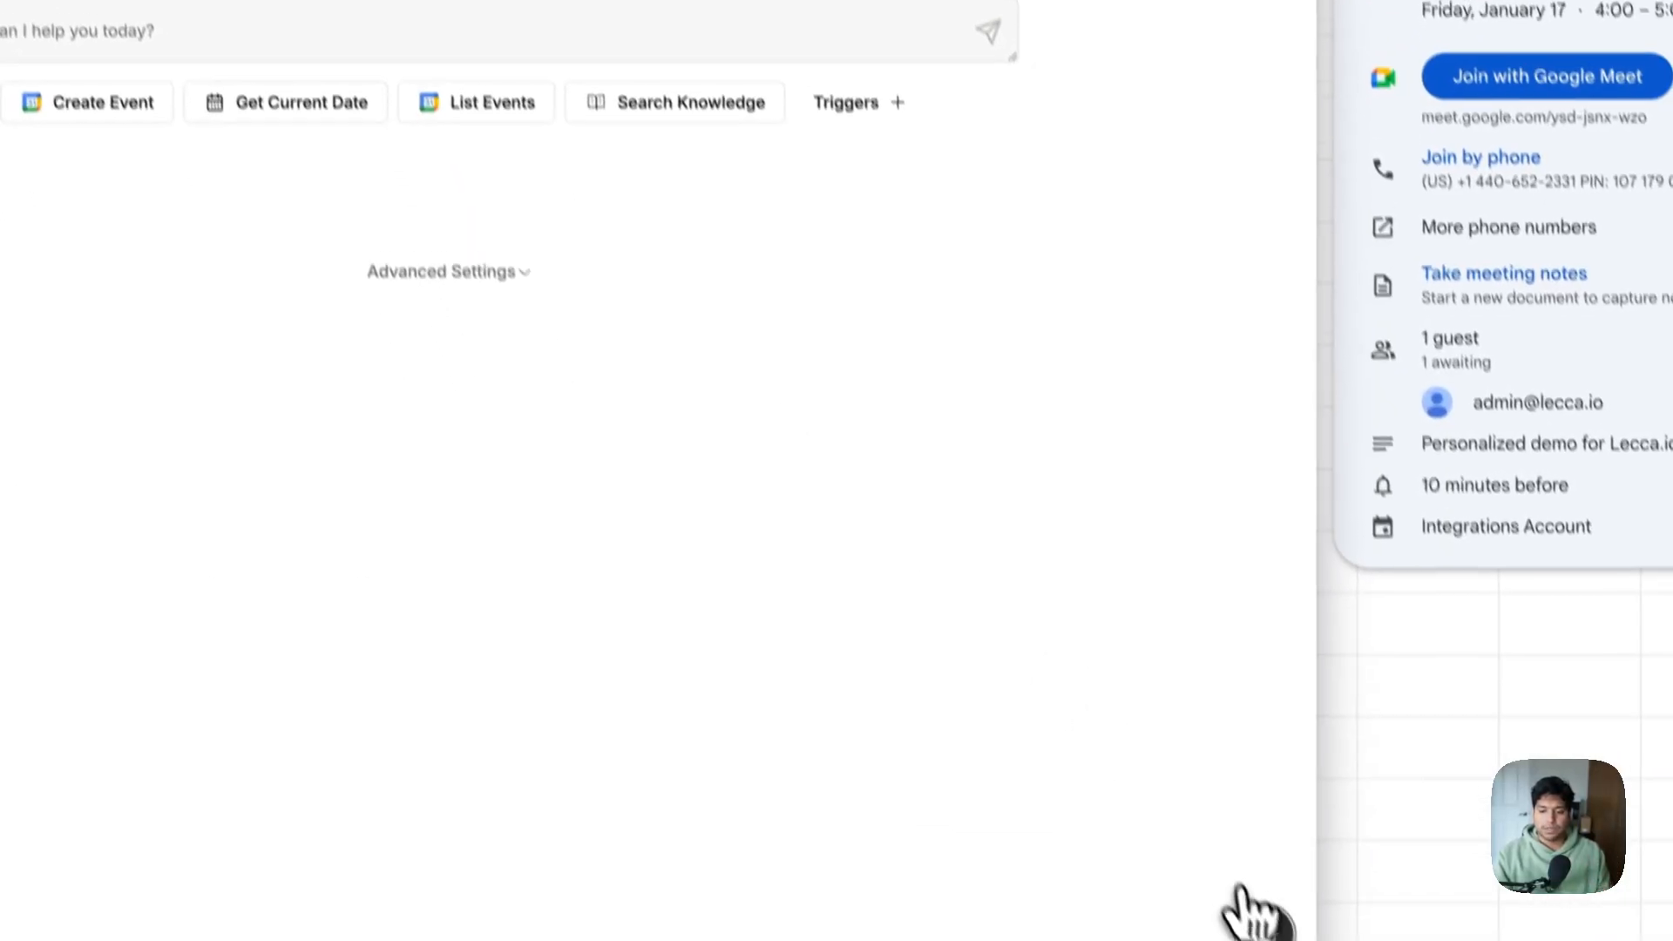
Ask the Support chat how free and pro pricing tiers differ and review the $20/month Pro answer
{"action": "left_click", "coordinate": [1249, 903]}
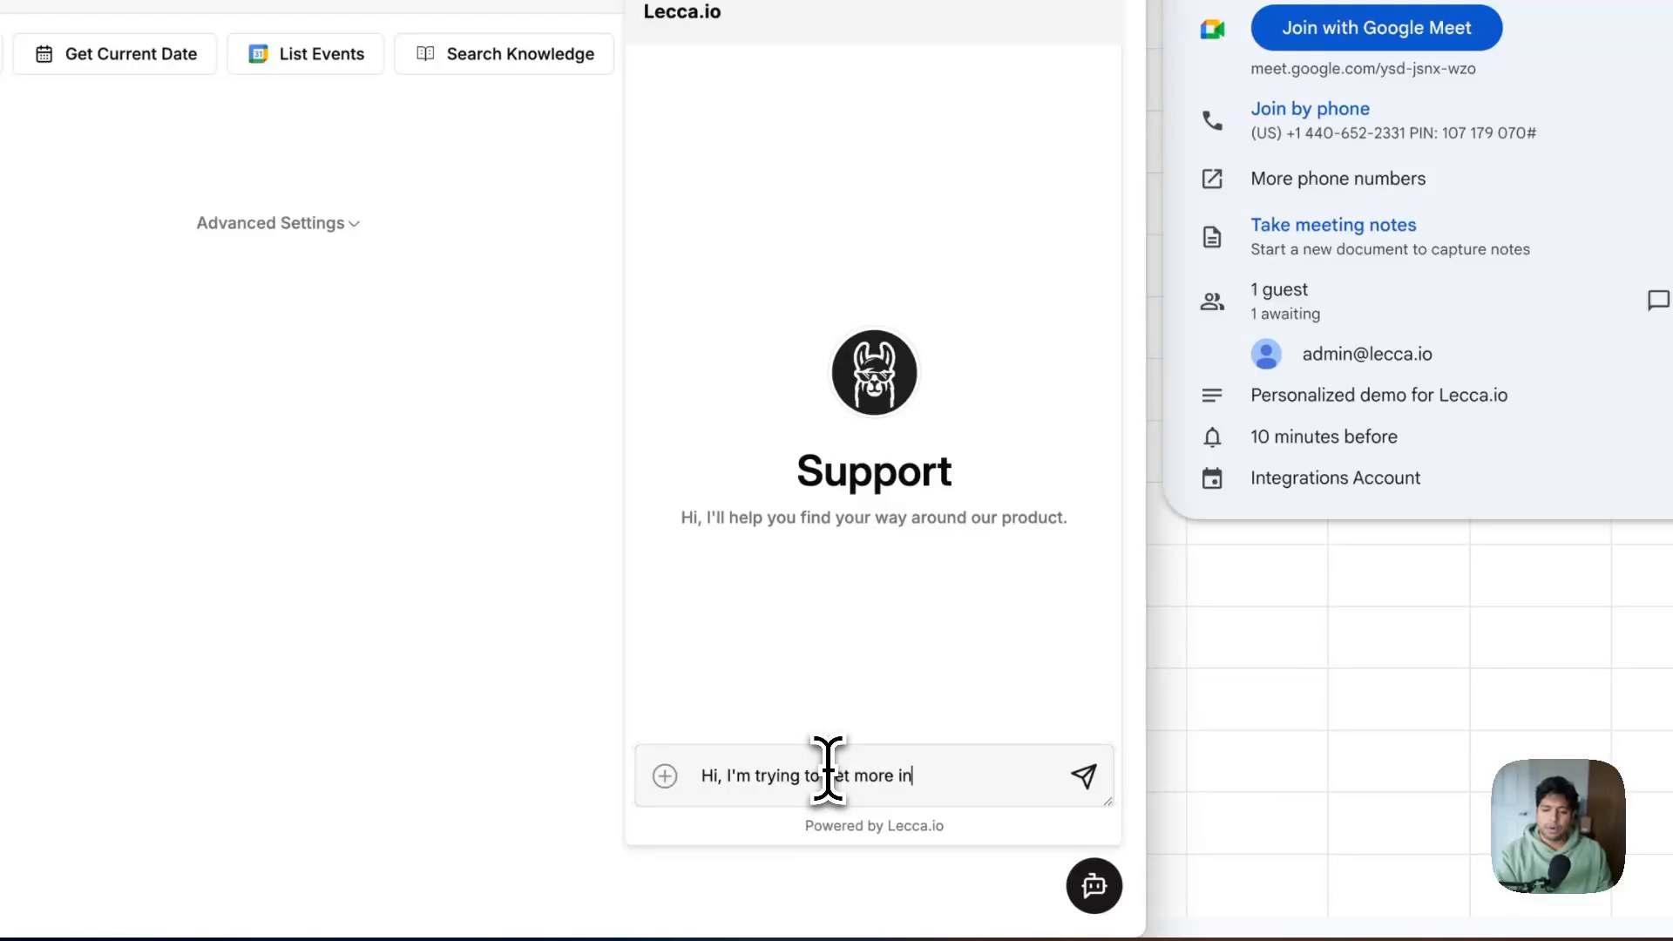
{"action": "type", "text": "icing."}
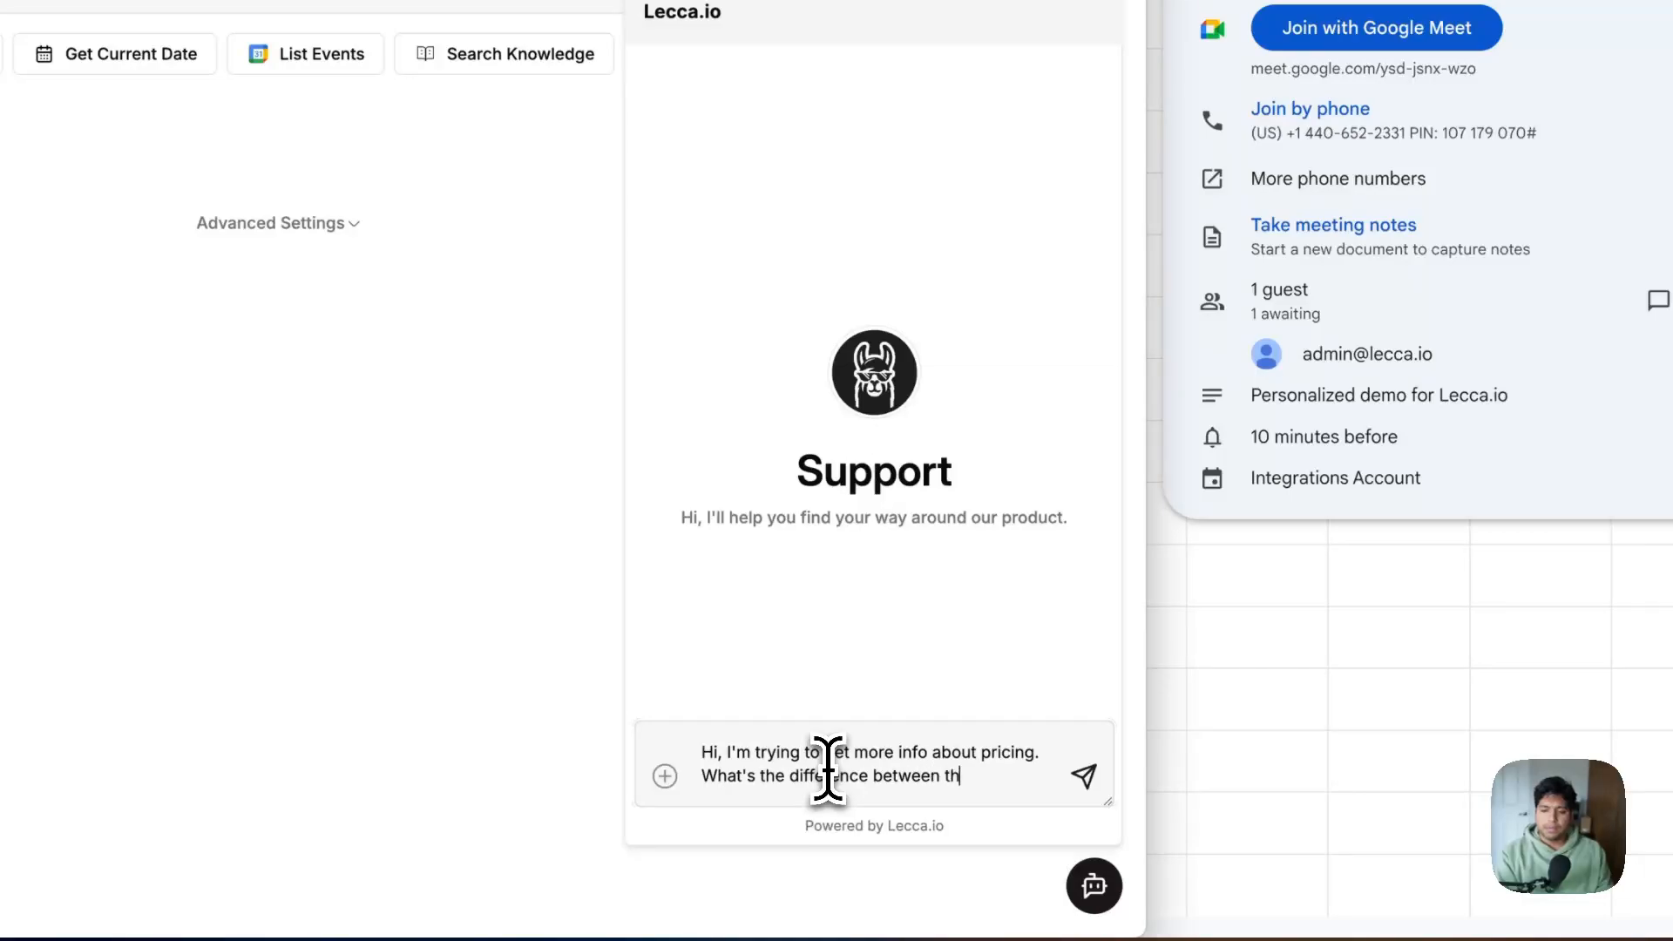
{"action": "type", "text": "e free and"}
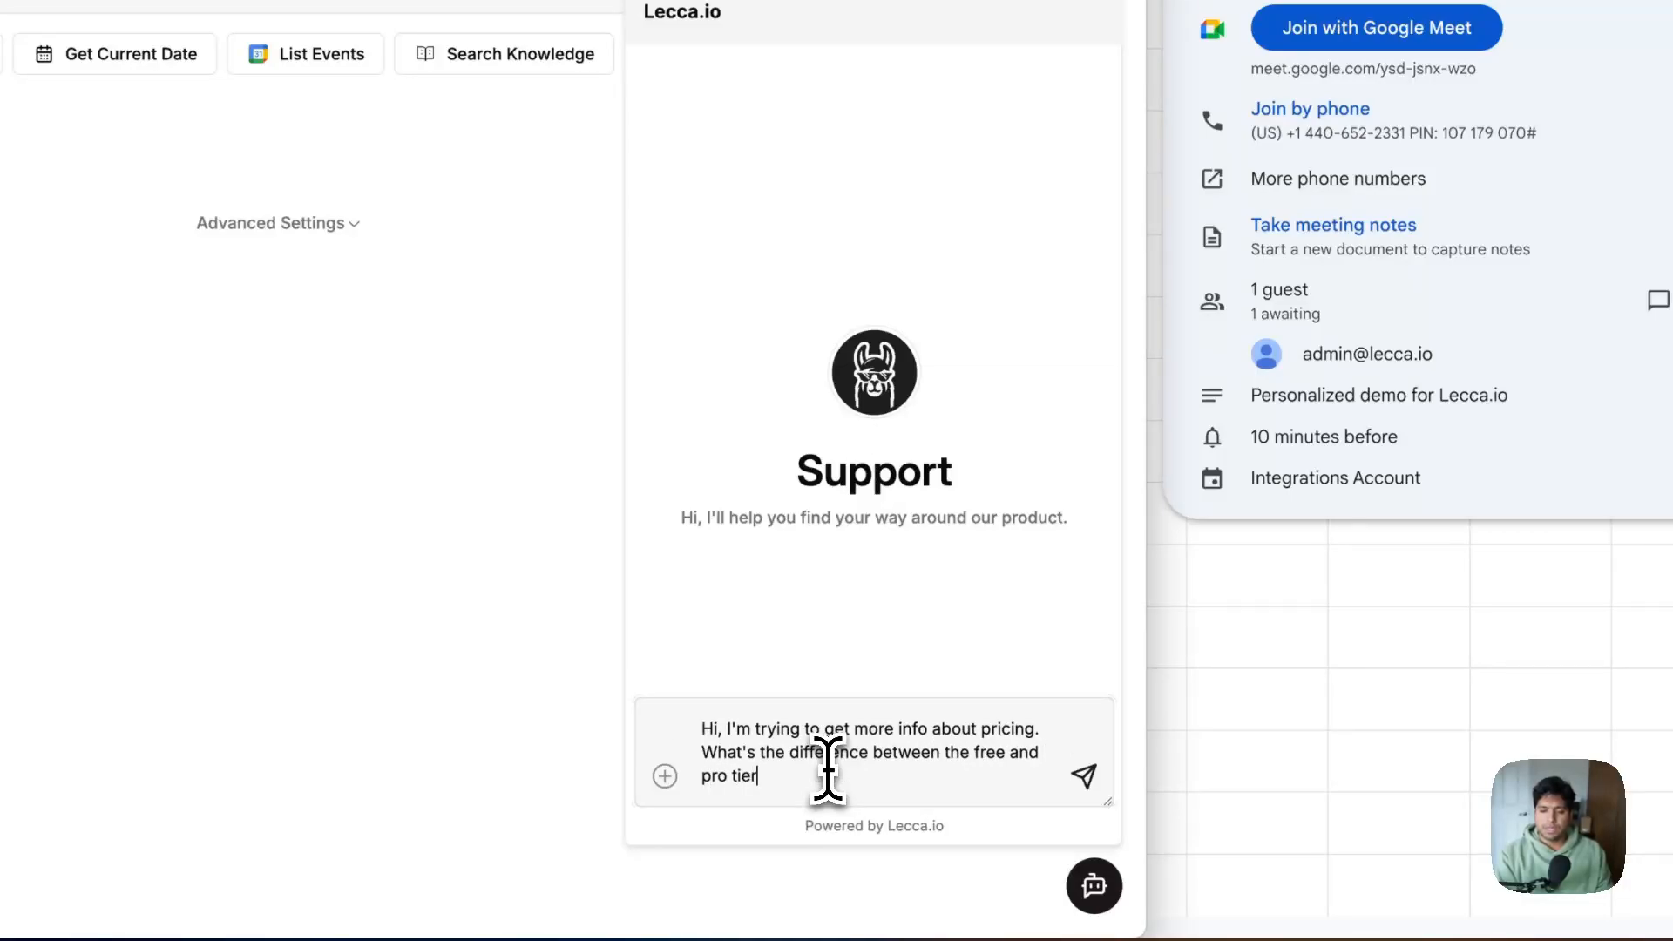
{"action": "type", "text": "?"}
{"action": "key", "text": "Return"}
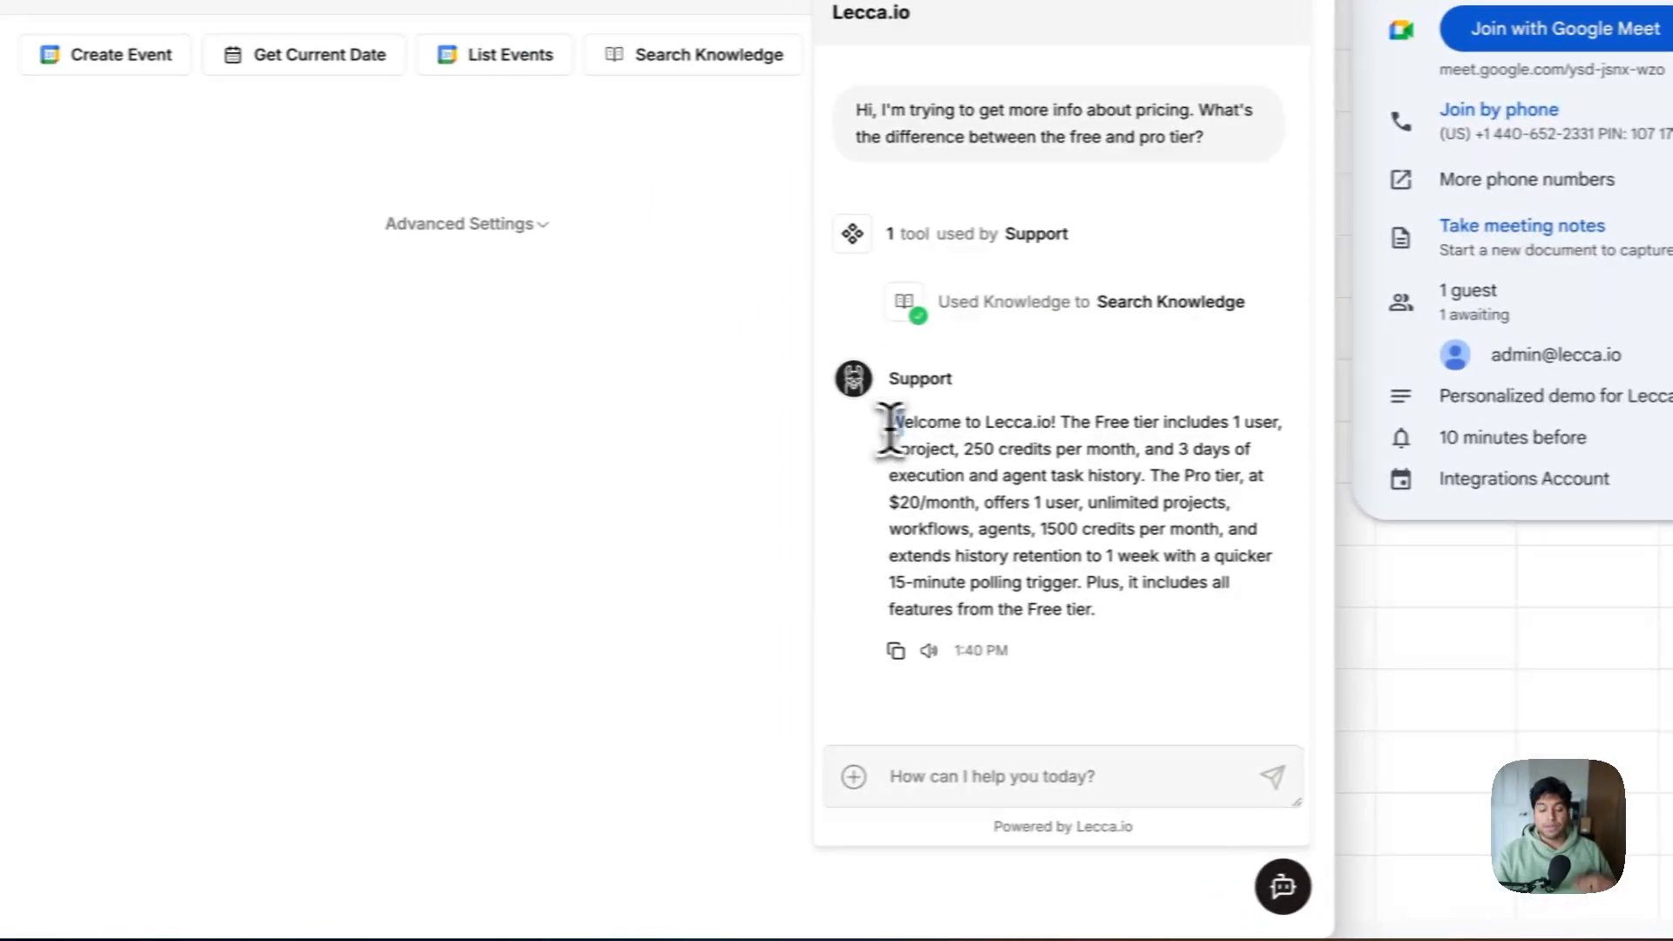
{"action": "left_click_drag", "start_coordinate": [891, 427], "coordinate": [1179, 635]}
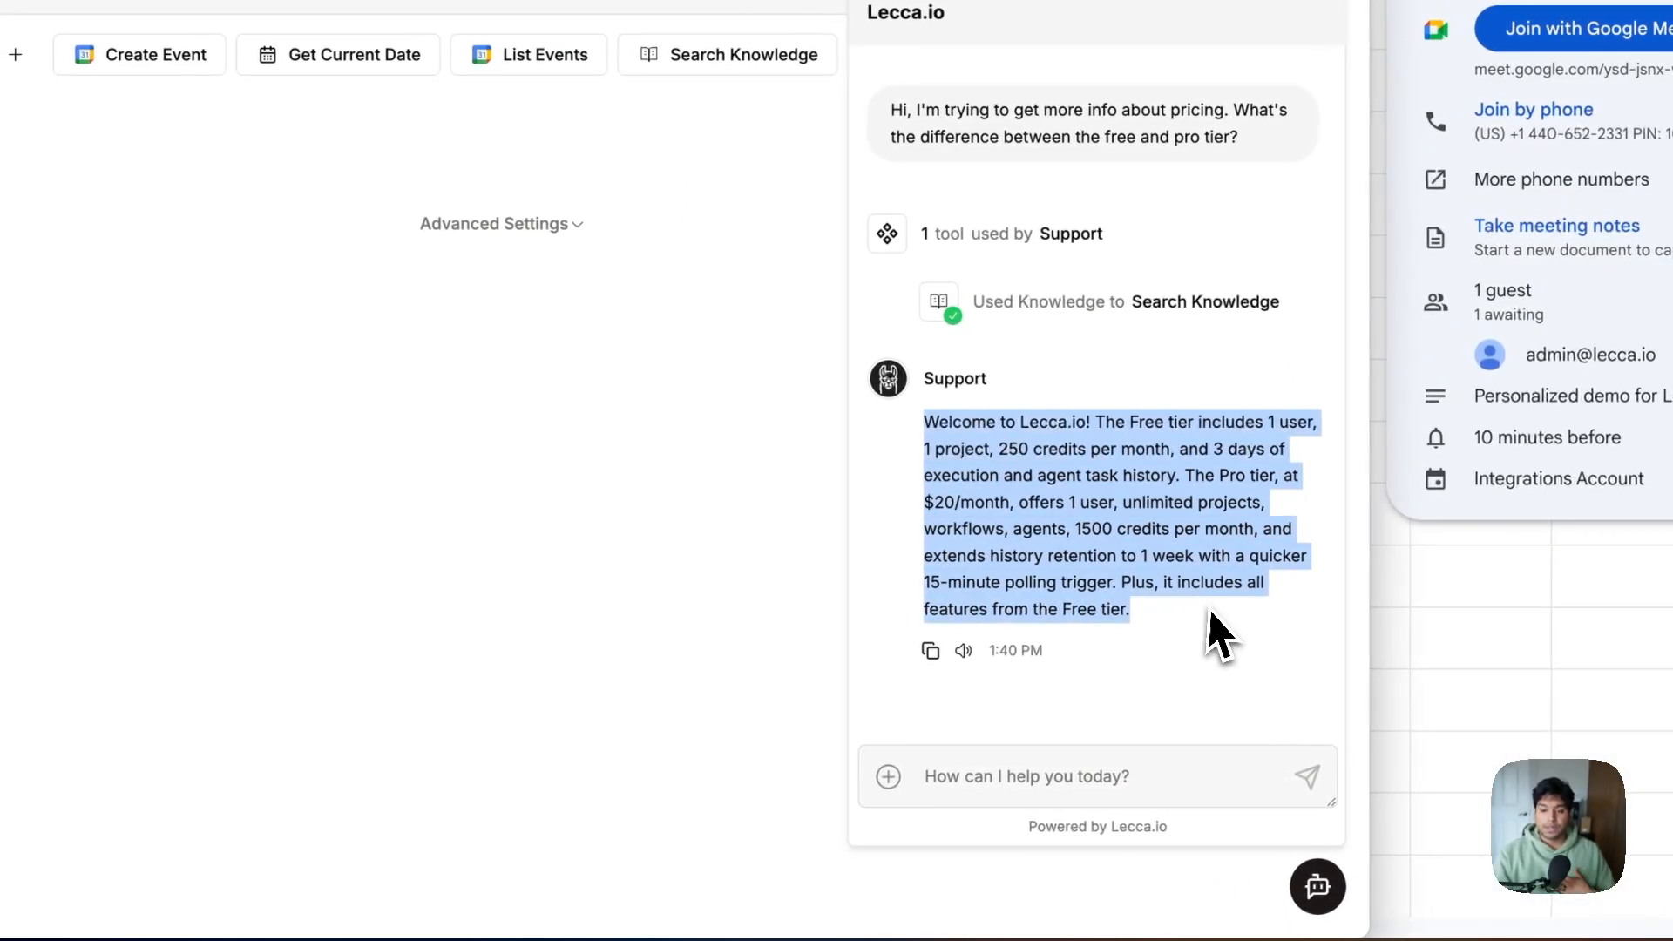
{"action": "left_click", "coordinate": [1187, 643]}
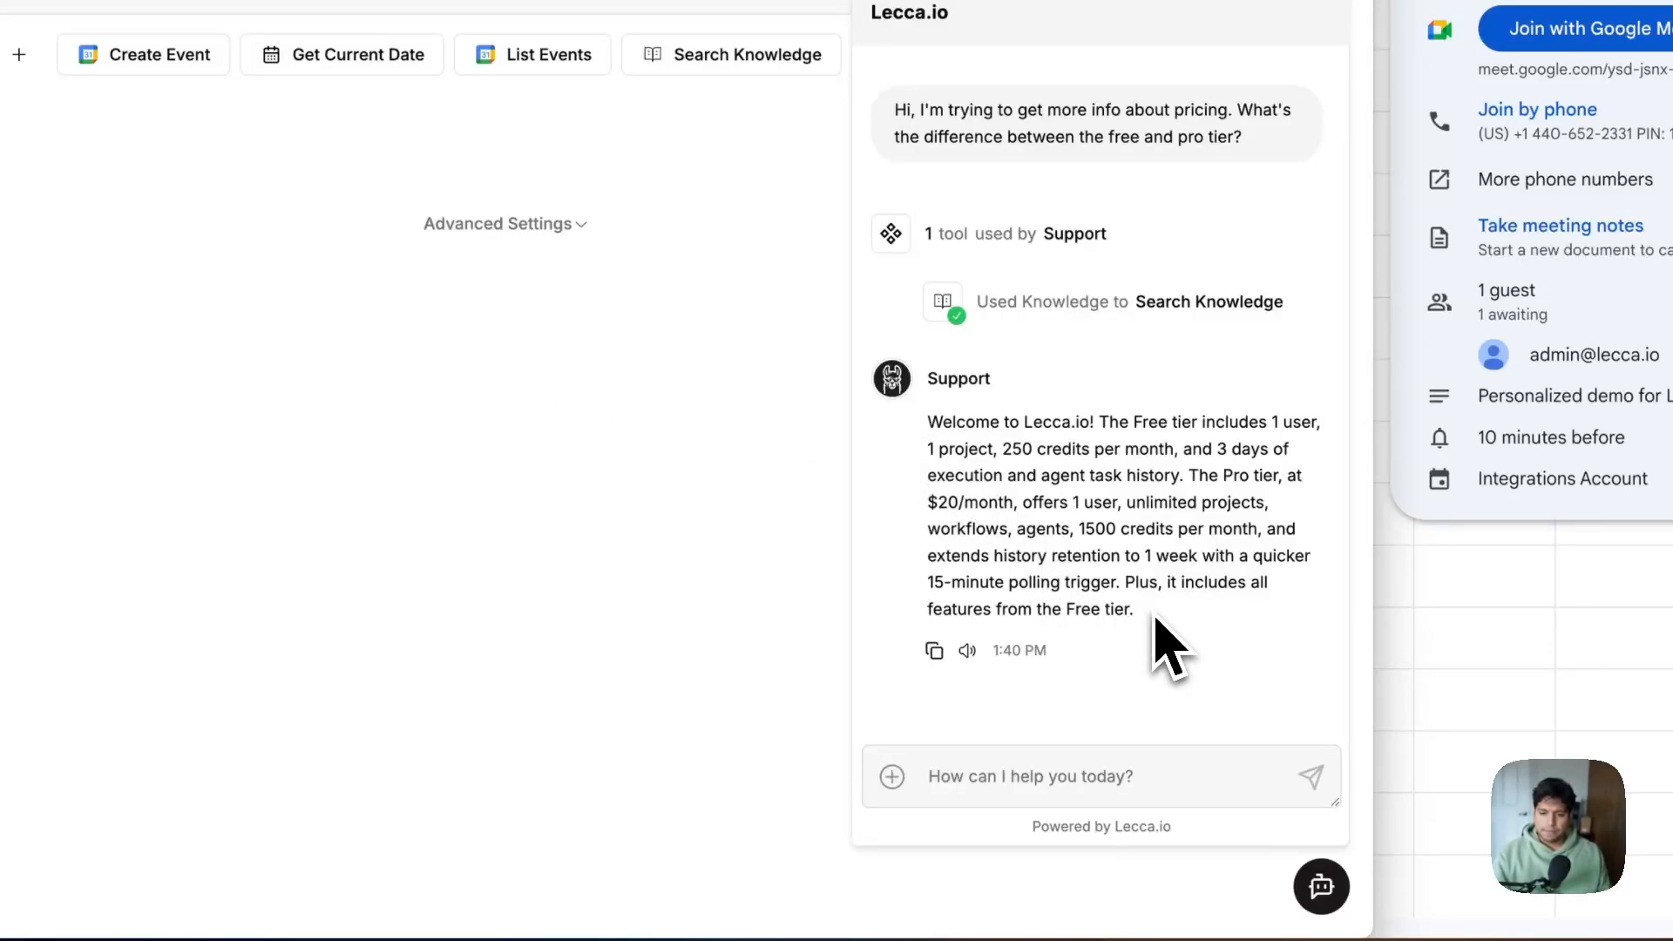
Send 'Awesome, what integrations do you have with google?' to the Support agent
{"action": "left_click", "coordinate": [1117, 787]}
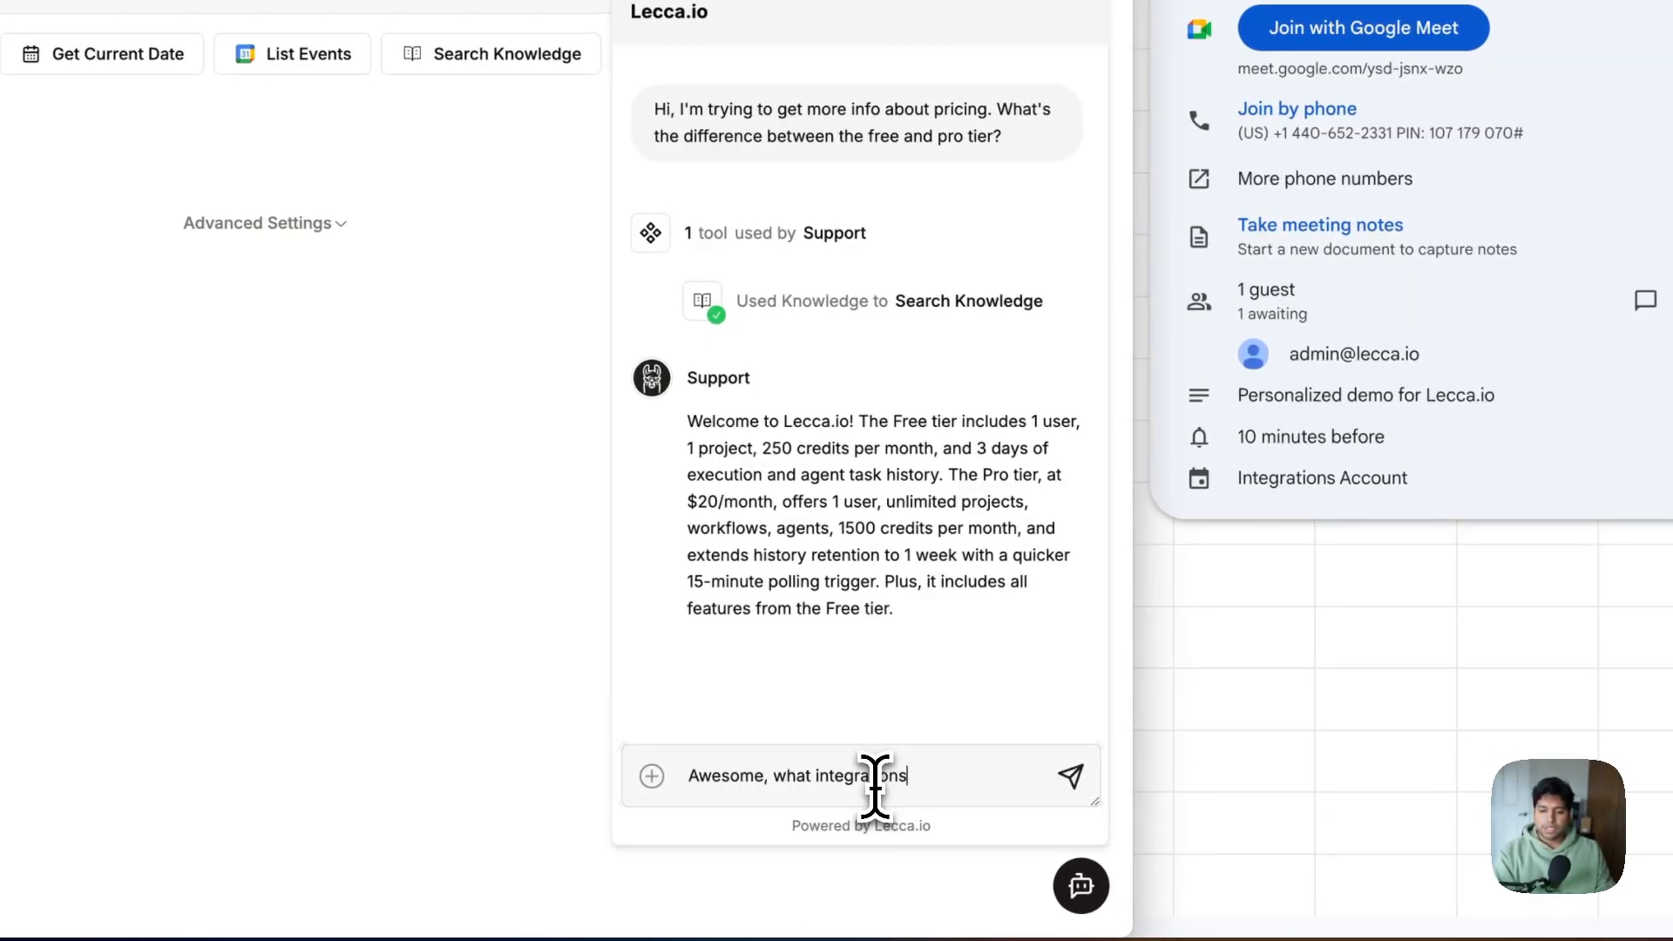
{"action": "type", "text": "Awesome, what integrations do you"}
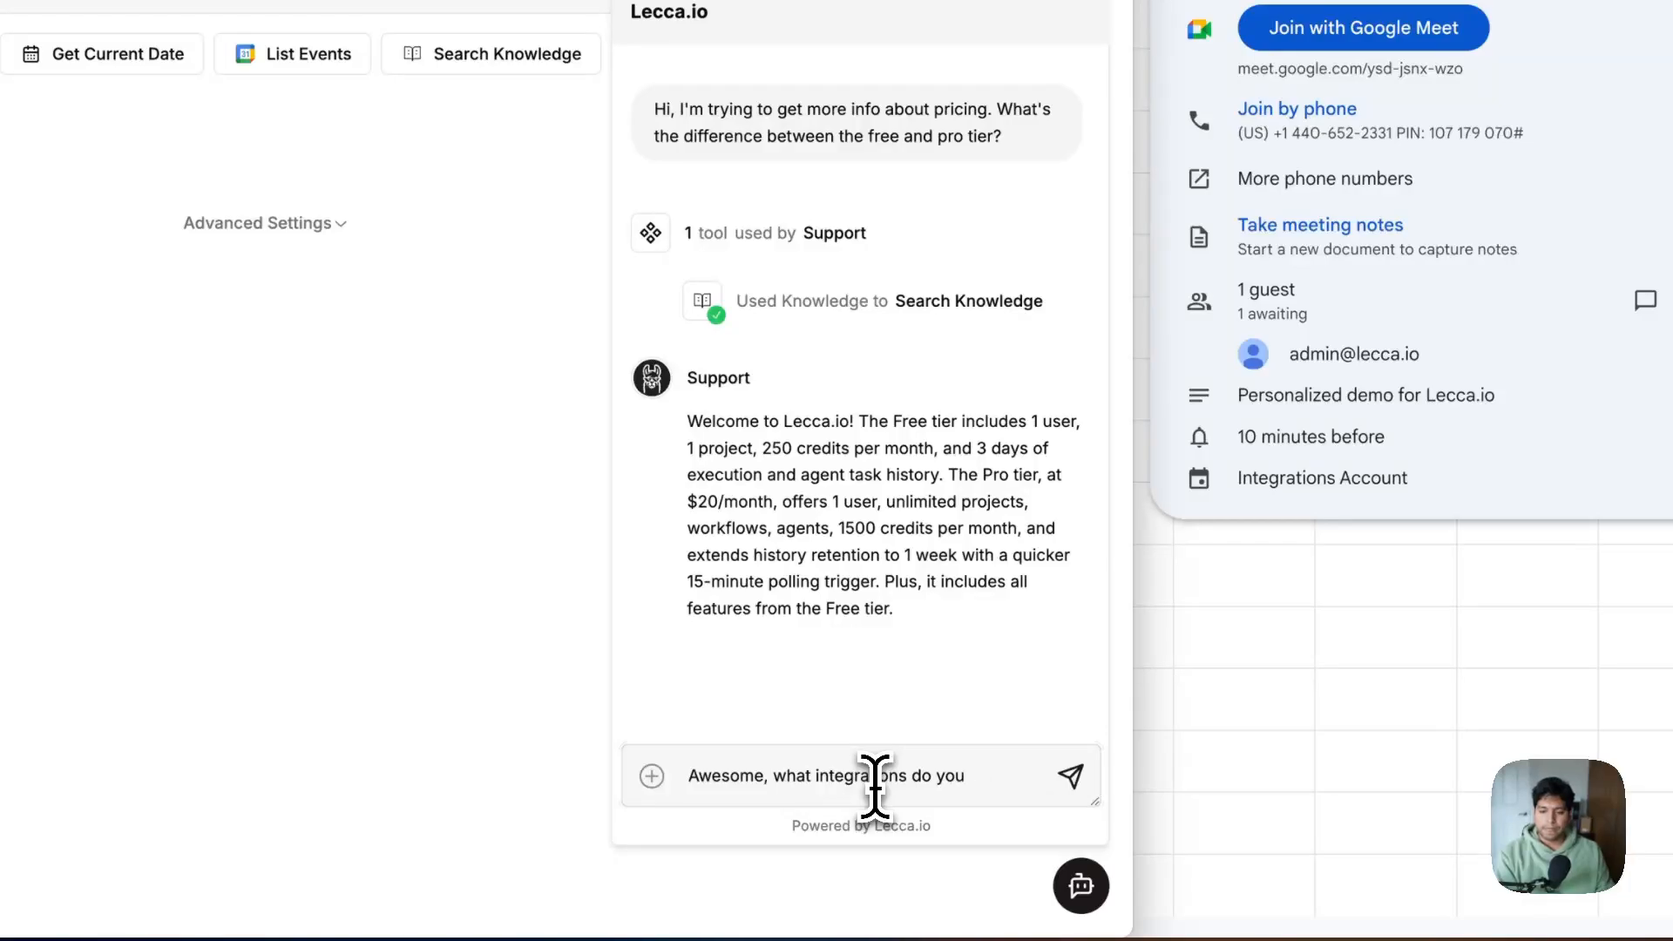
{"action": "type", "text": " have with g"}
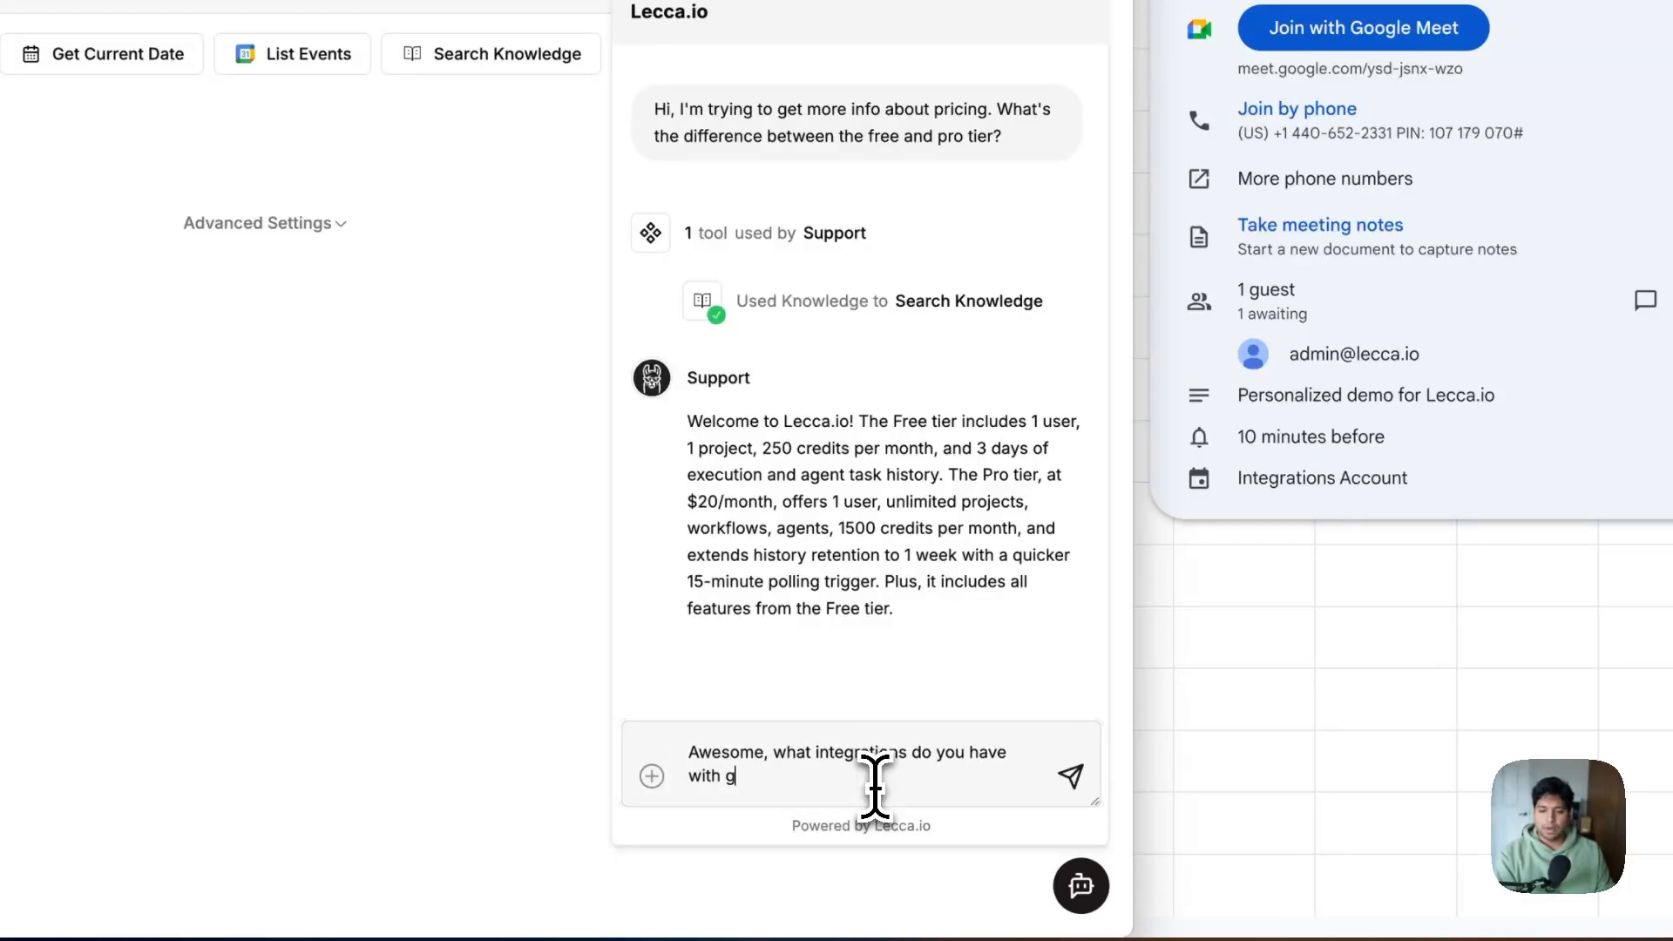
{"action": "type", "text": "oogle?"}
{"action": "key", "text": "Return"}
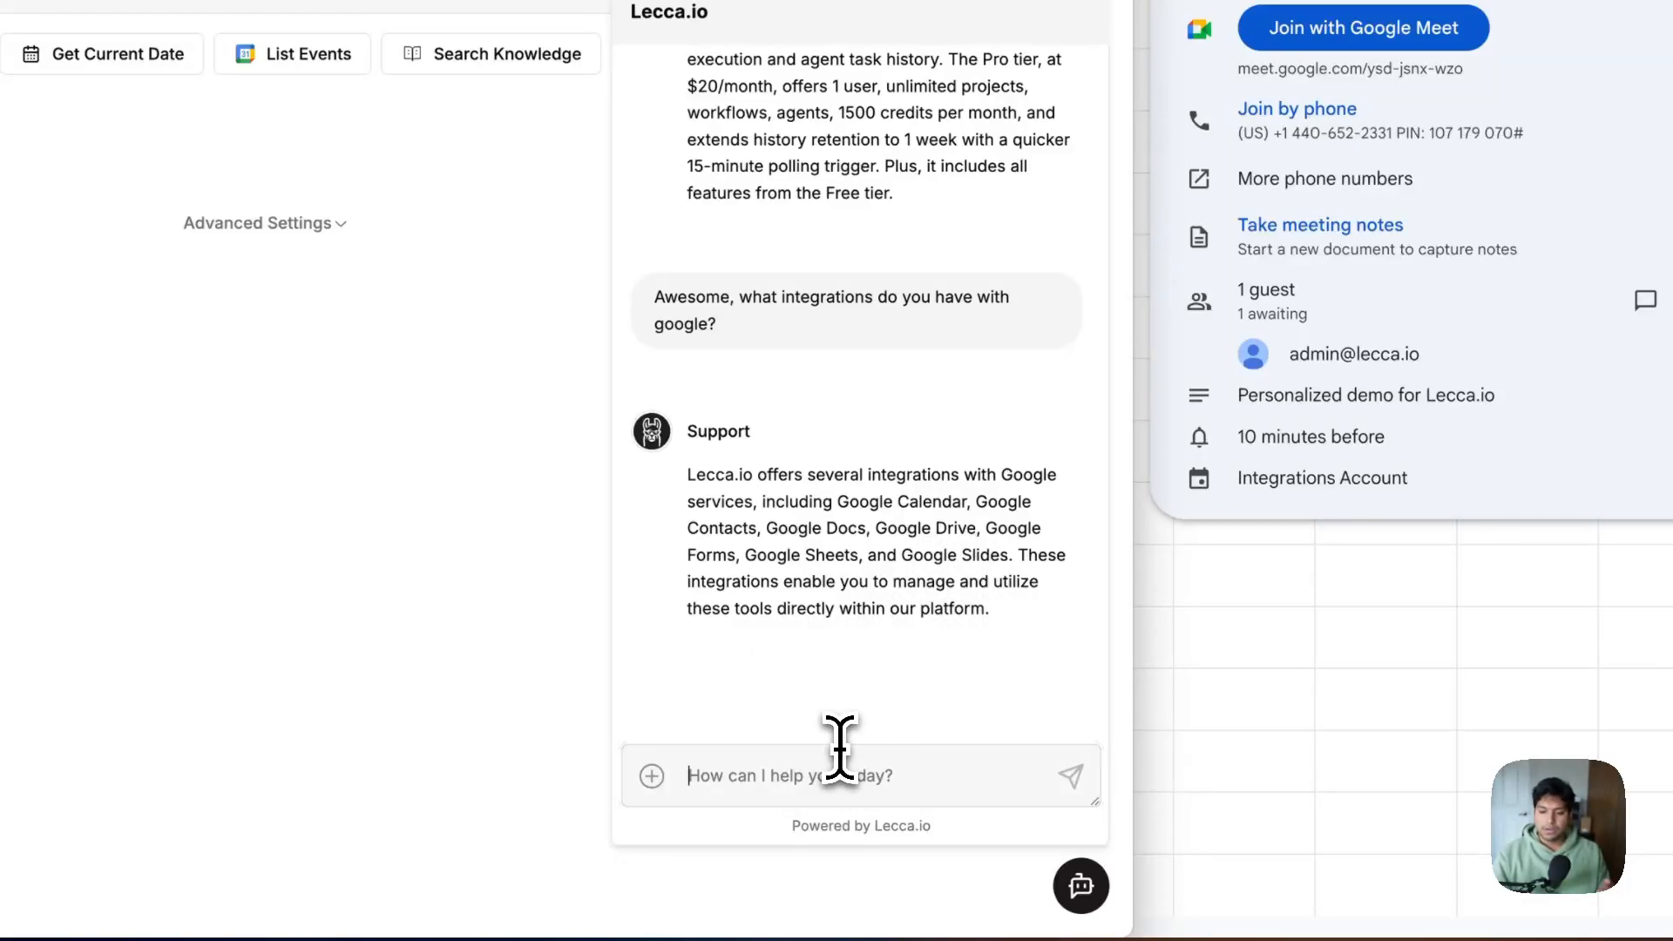
Ask how many credits phone calls cost and scroll through both replies
{"action": "left_click", "coordinate": [880, 765]}
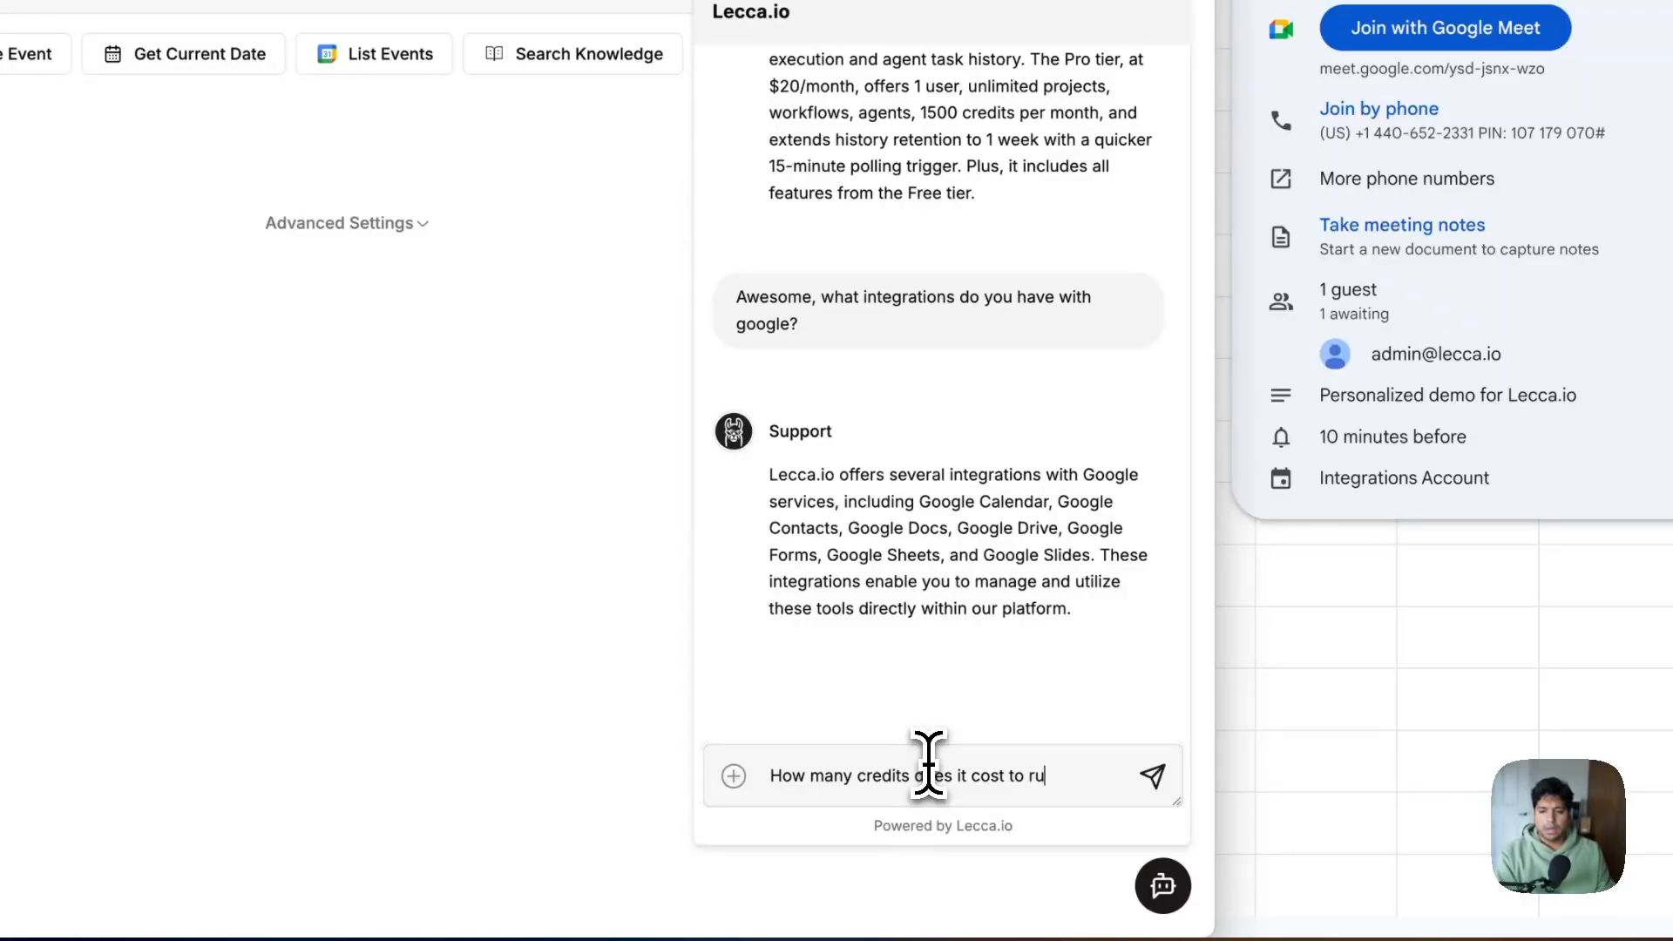
{"action": "type", "text": "phone calls?"}
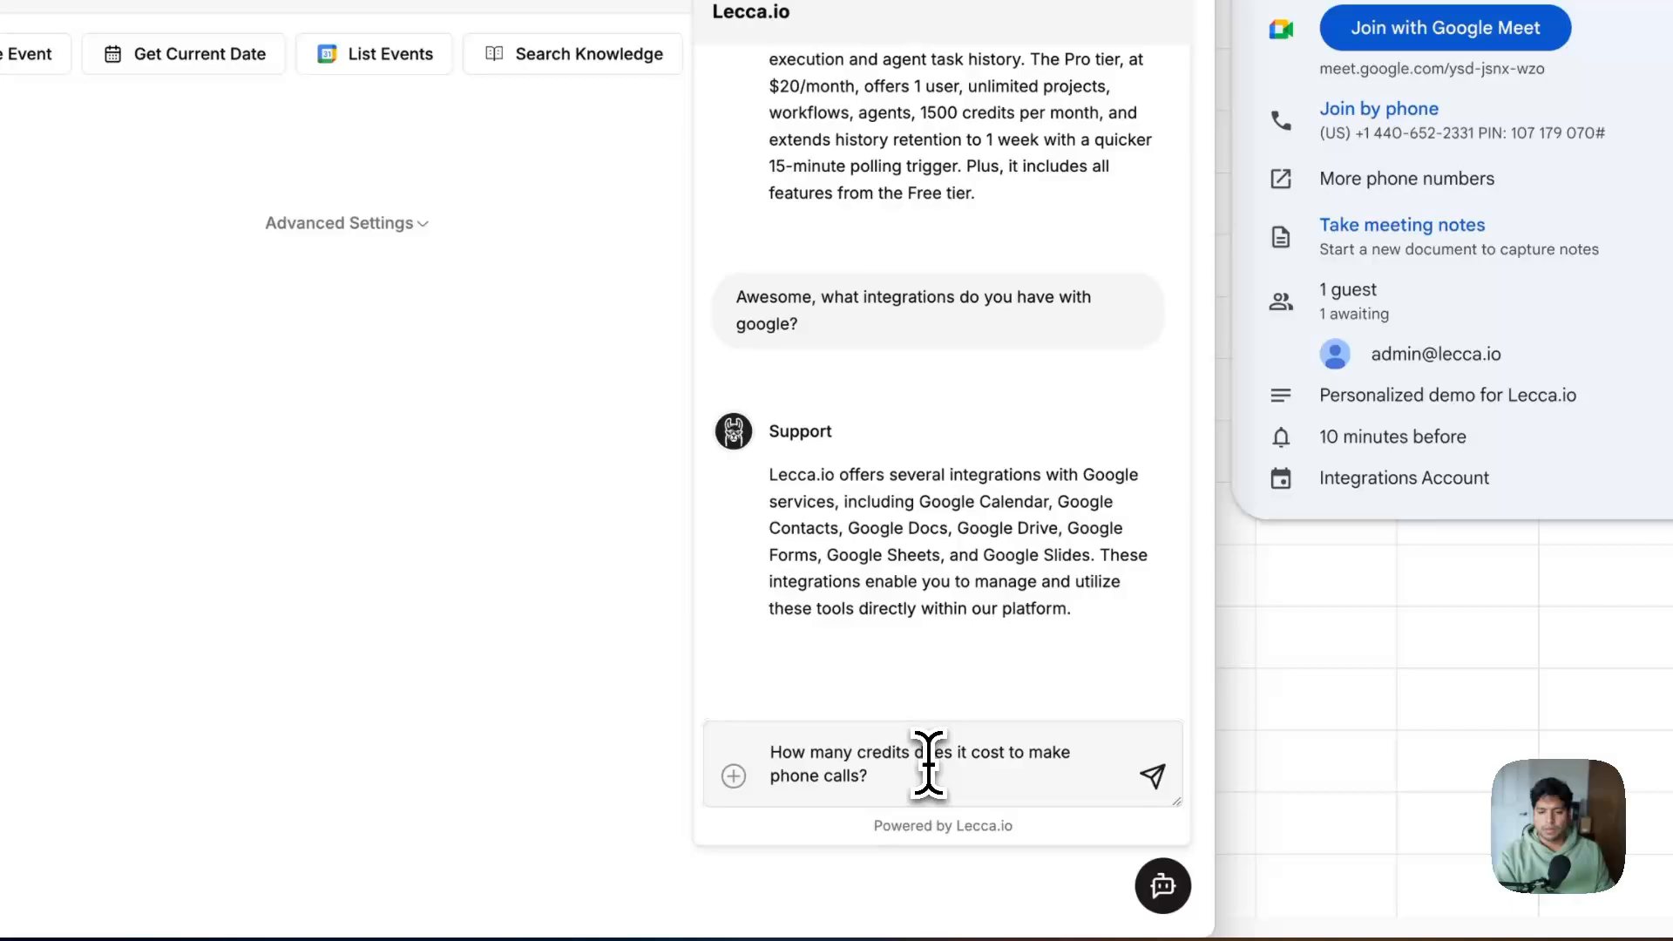
{"action": "key", "text": "Return"}
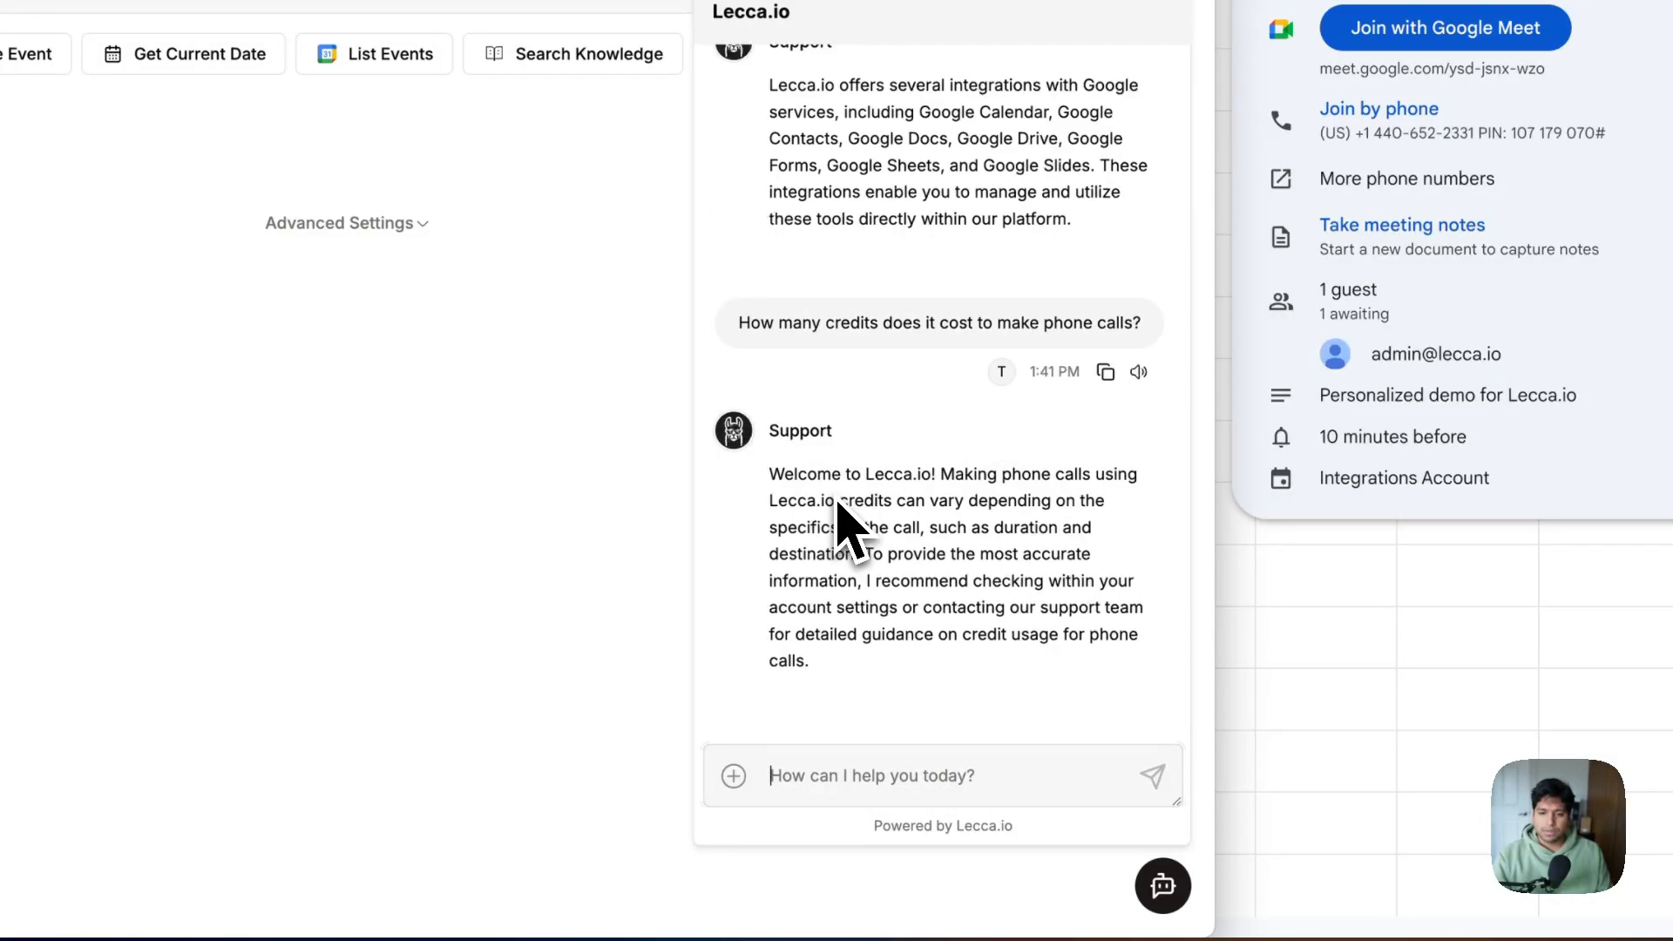
{"action": "left_click_drag", "start_coordinate": [872, 545], "coordinate": [1037, 546]}
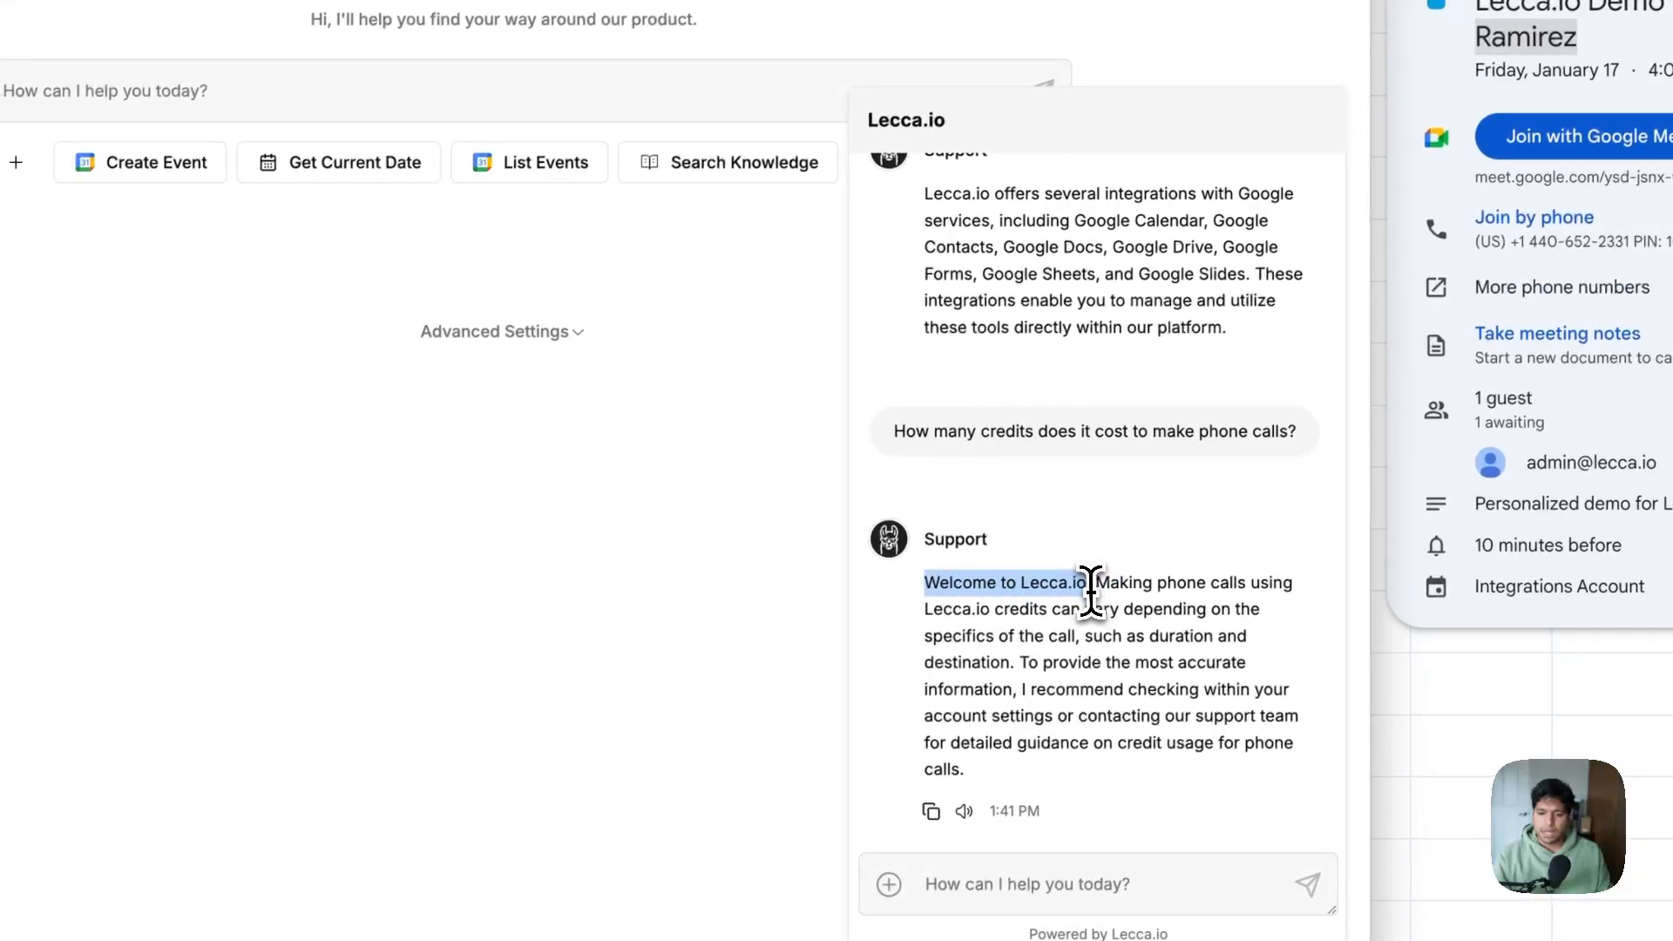
{"action": "scroll", "coordinate": [1040, 543], "scroll_direction": "up", "scroll_amount": 3}
{"action": "scroll", "coordinate": [1068, 540], "scroll_direction": "up", "scroll_amount": 3}
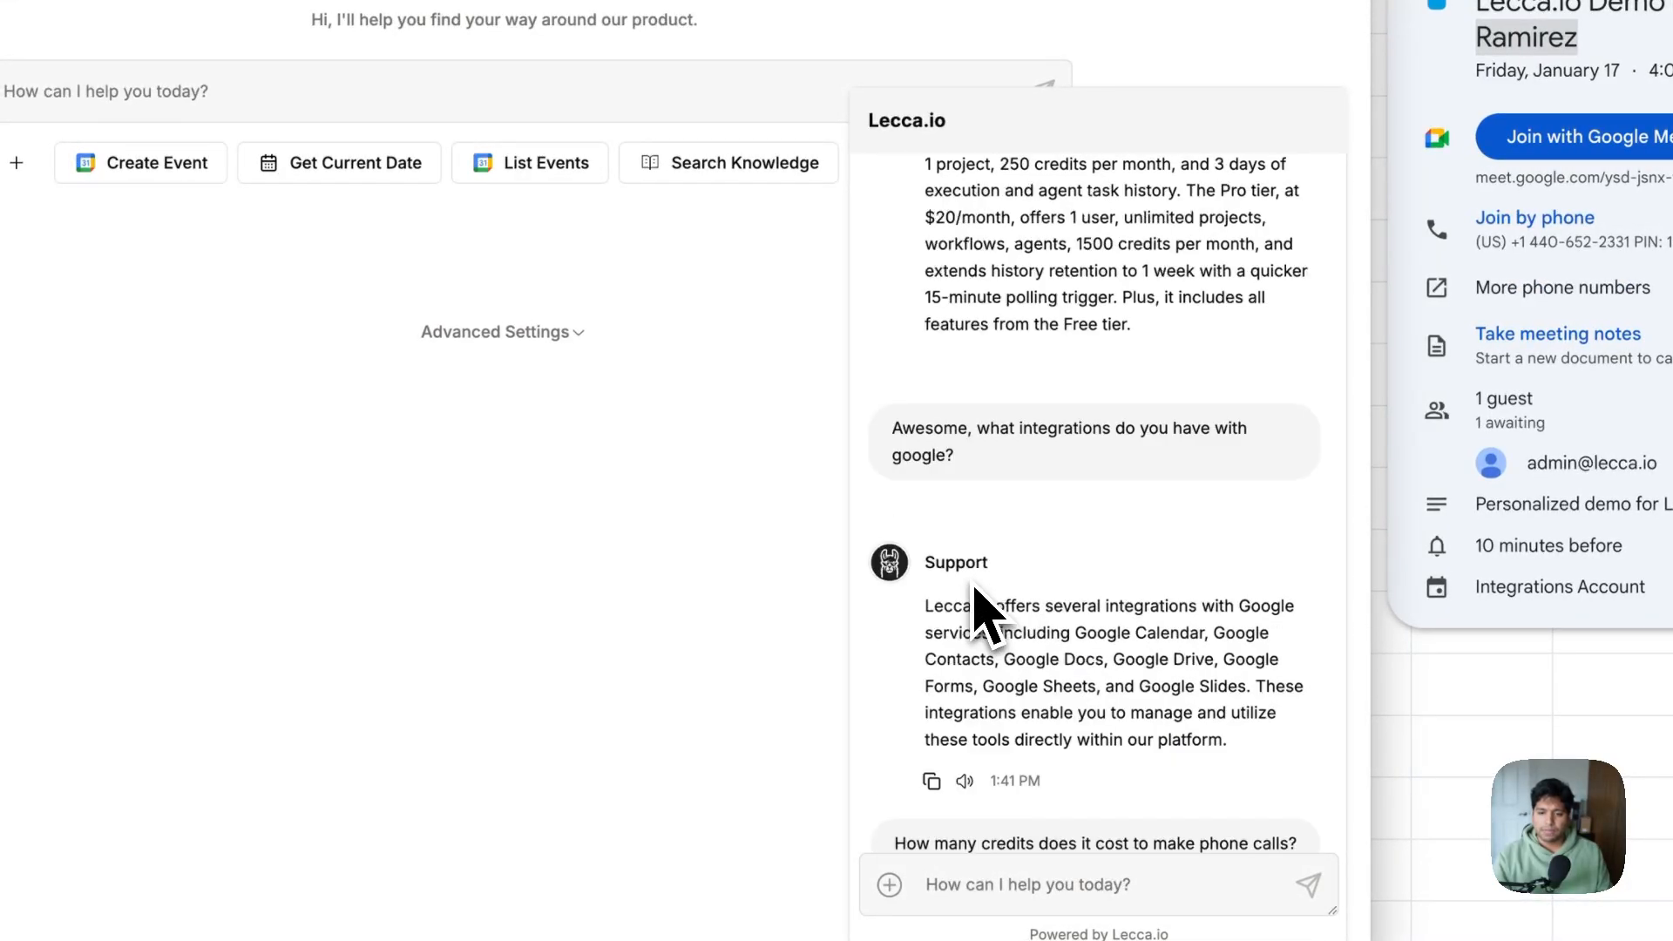
{"action": "scroll", "coordinate": [1020, 649], "scroll_direction": "down", "scroll_amount": 5}
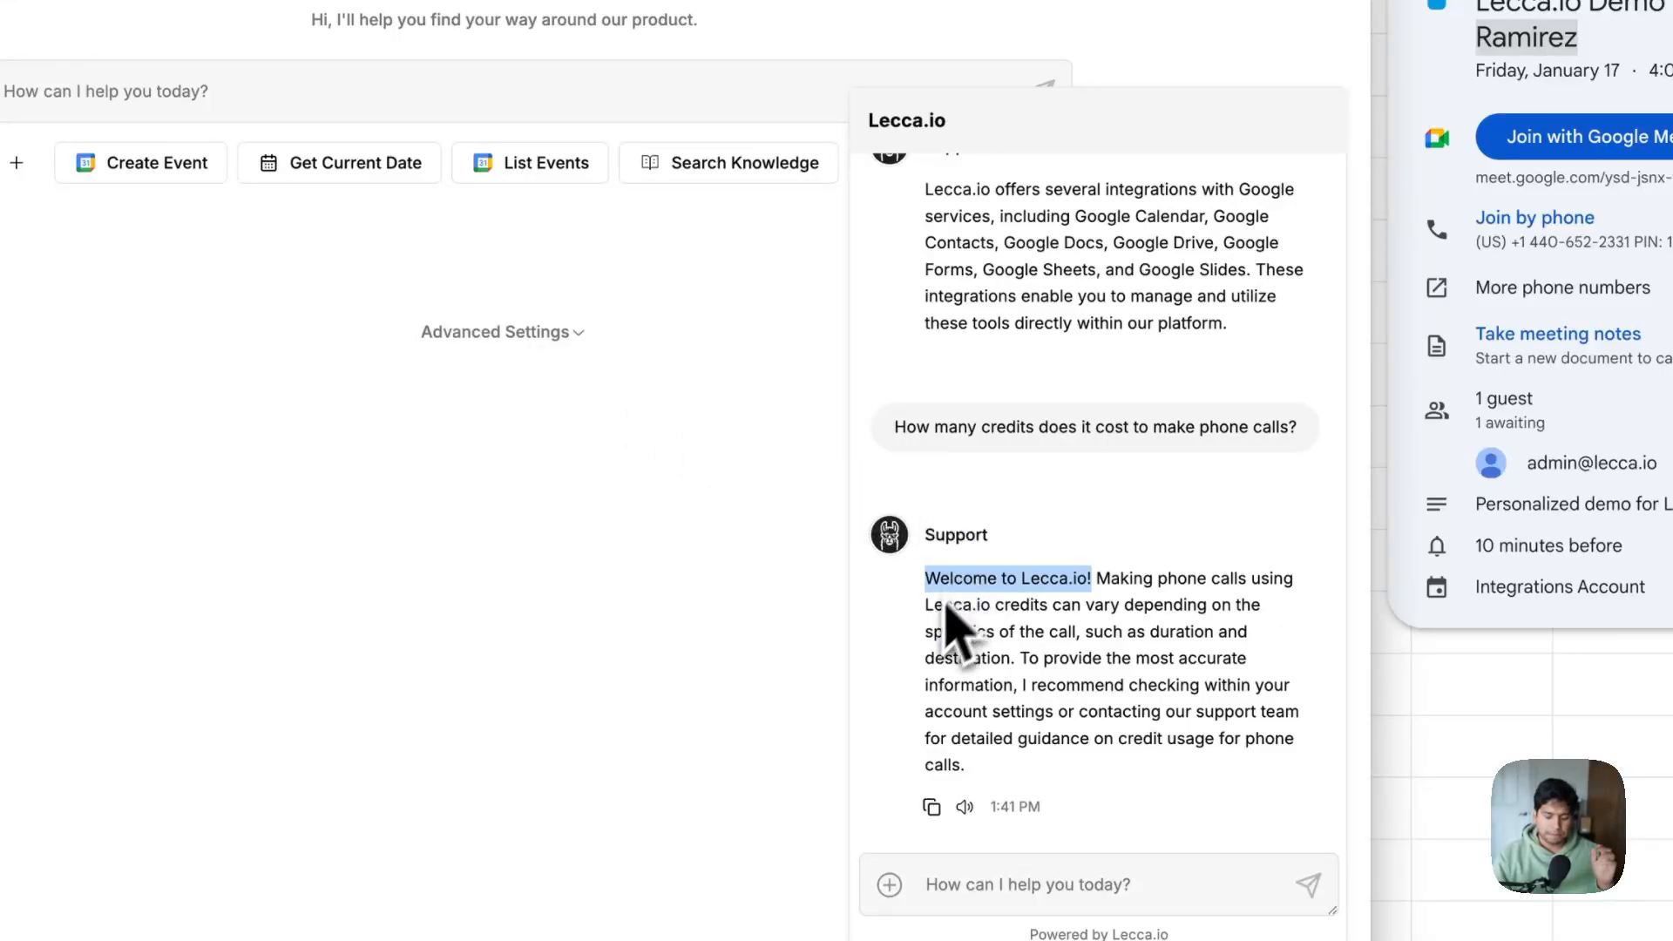
Send 'Lets contact them' and review the agent's demo offer requesting name, company and e-mail
{"action": "left_click", "coordinate": [1033, 635]}
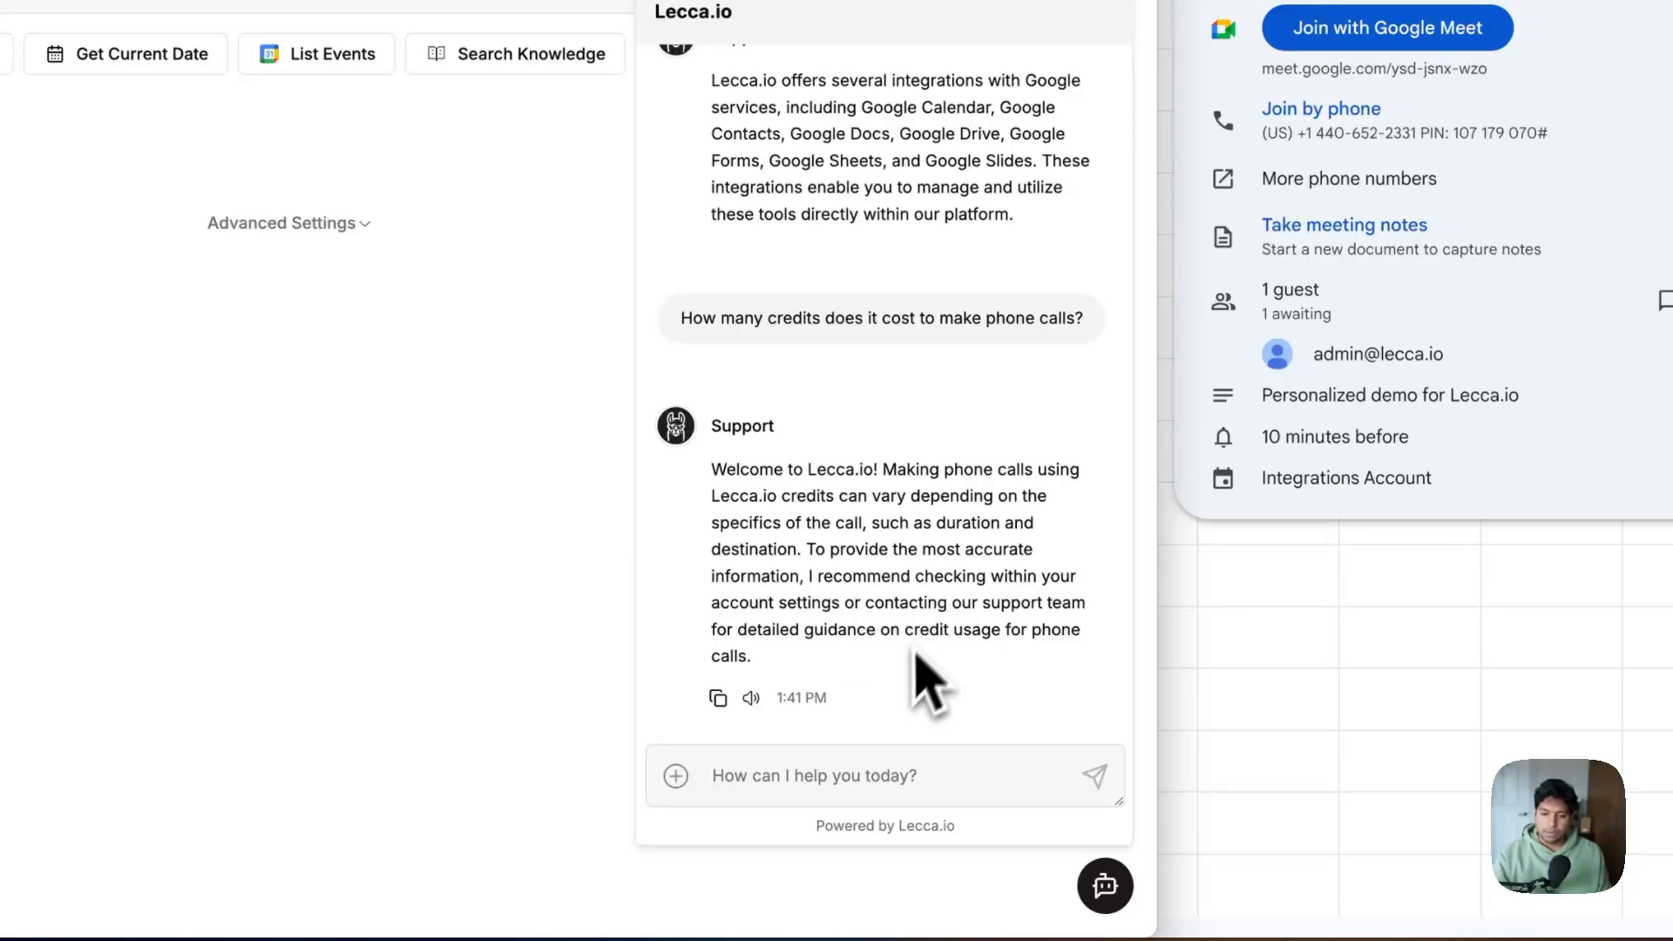
{"action": "scroll", "coordinate": [872, 728], "scroll_direction": "down", "scroll_amount": 1}
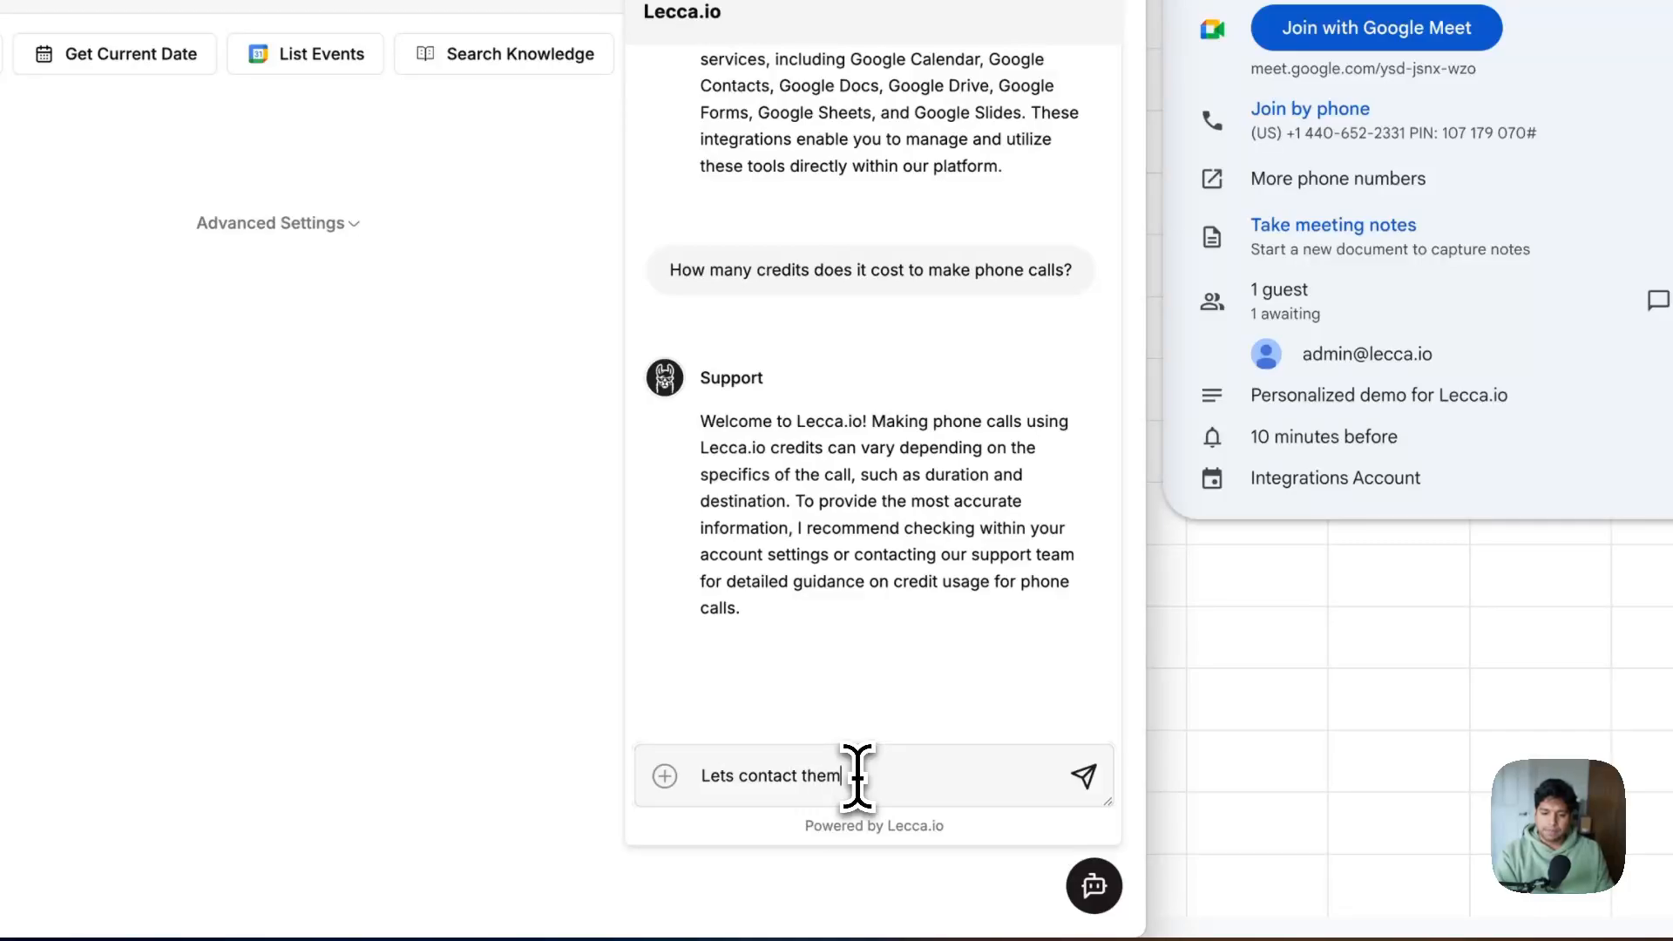
{"action": "key", "text": "Return"}
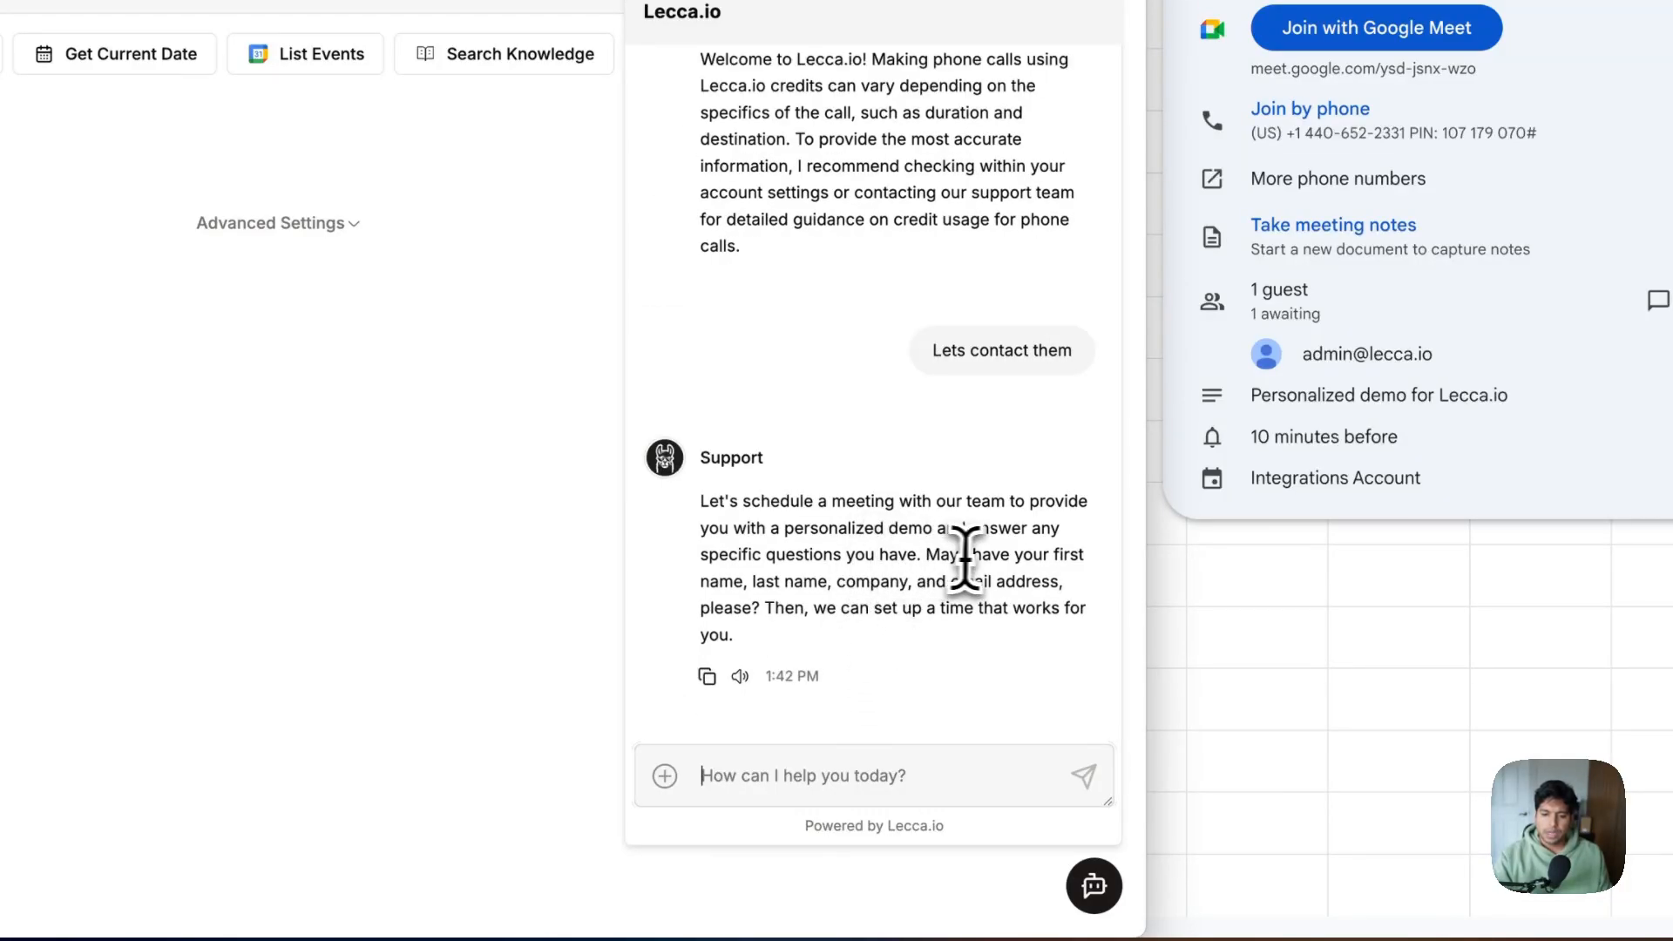
{"action": "left_click_drag", "start_coordinate": [927, 555], "coordinate": [923, 658]}
{"action": "left_click", "coordinate": [640, 644]}
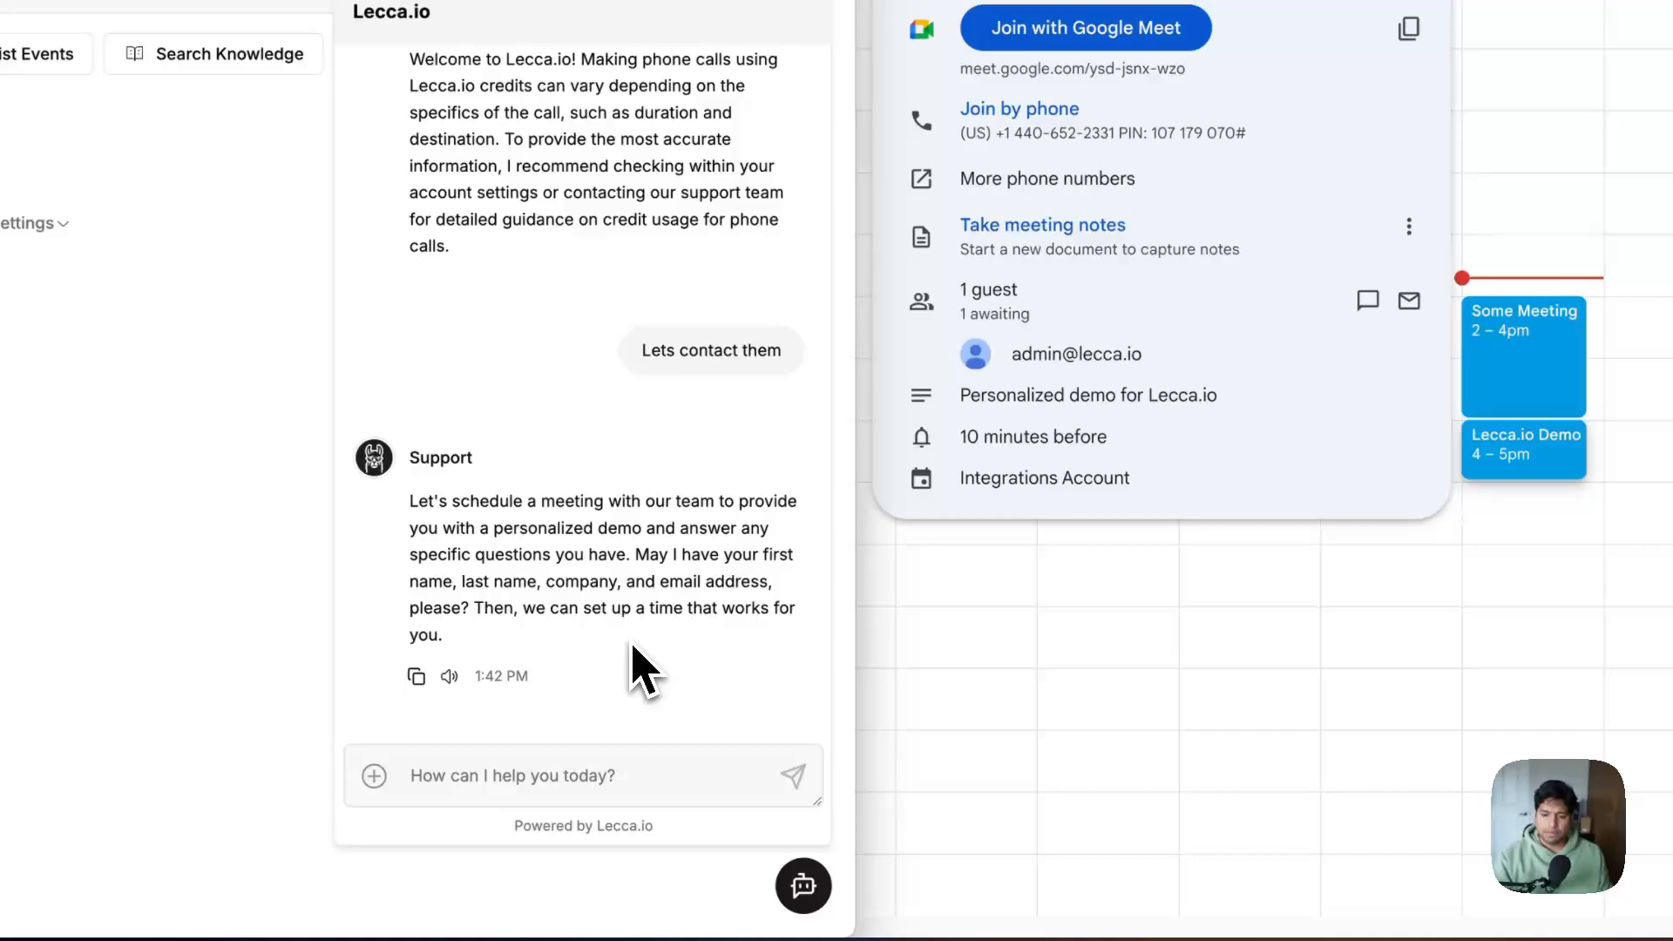
{"action": "left_click", "coordinate": [608, 773]}
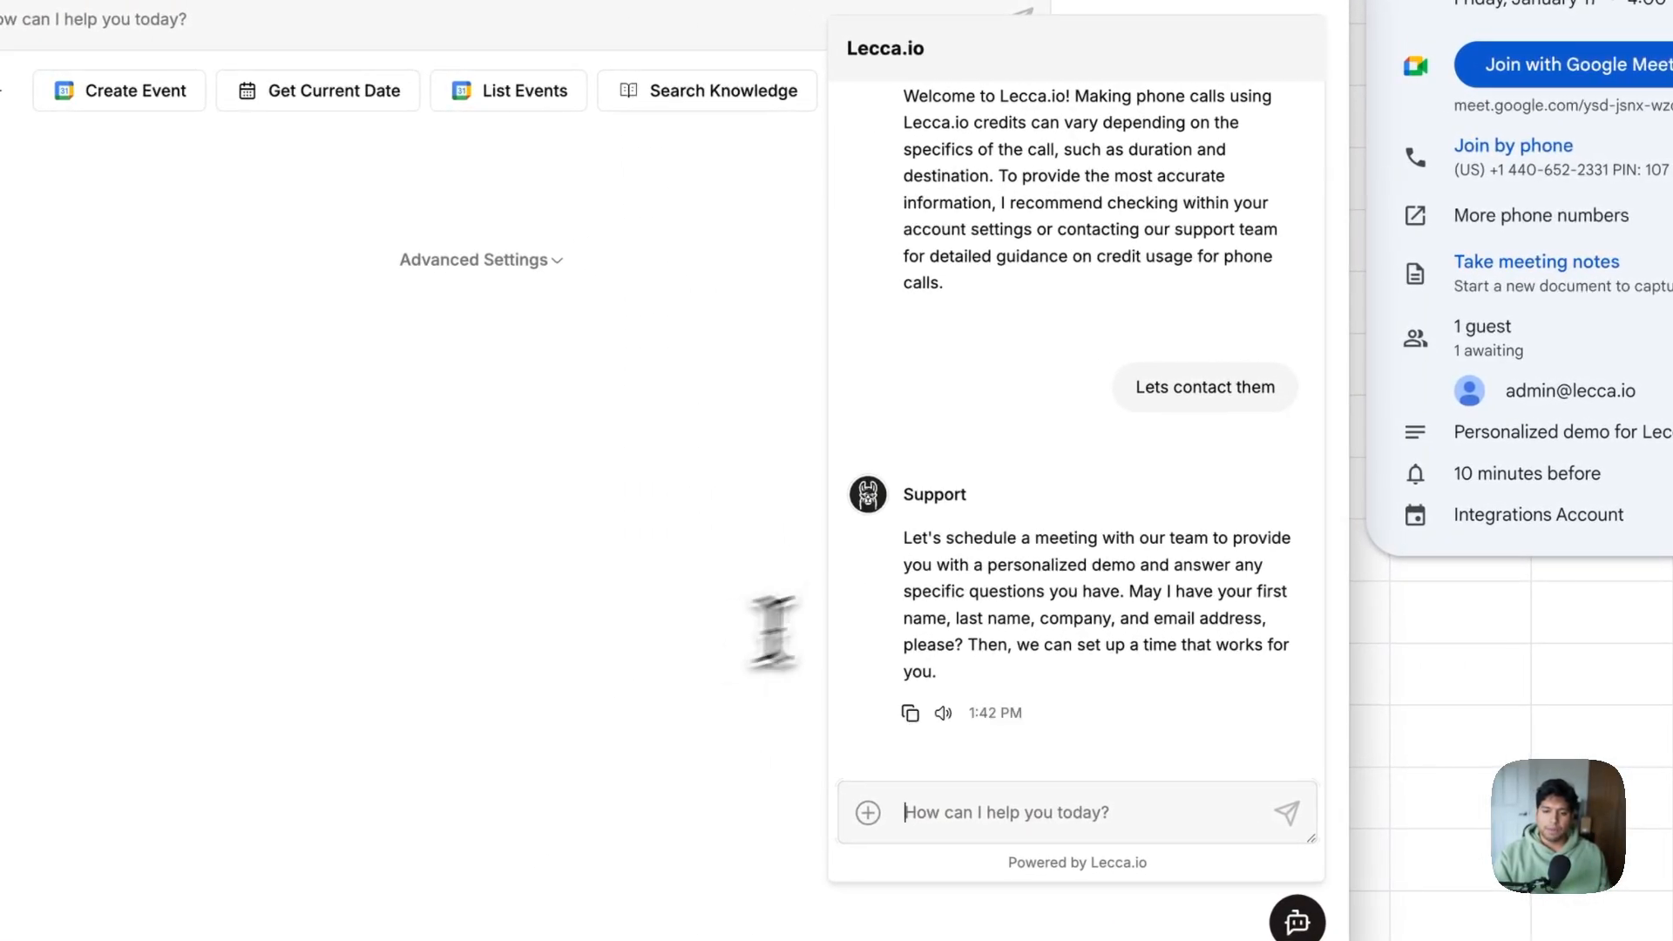
{"action": "scroll", "coordinate": [994, 560], "scroll_direction": "up", "scroll_amount": 1}
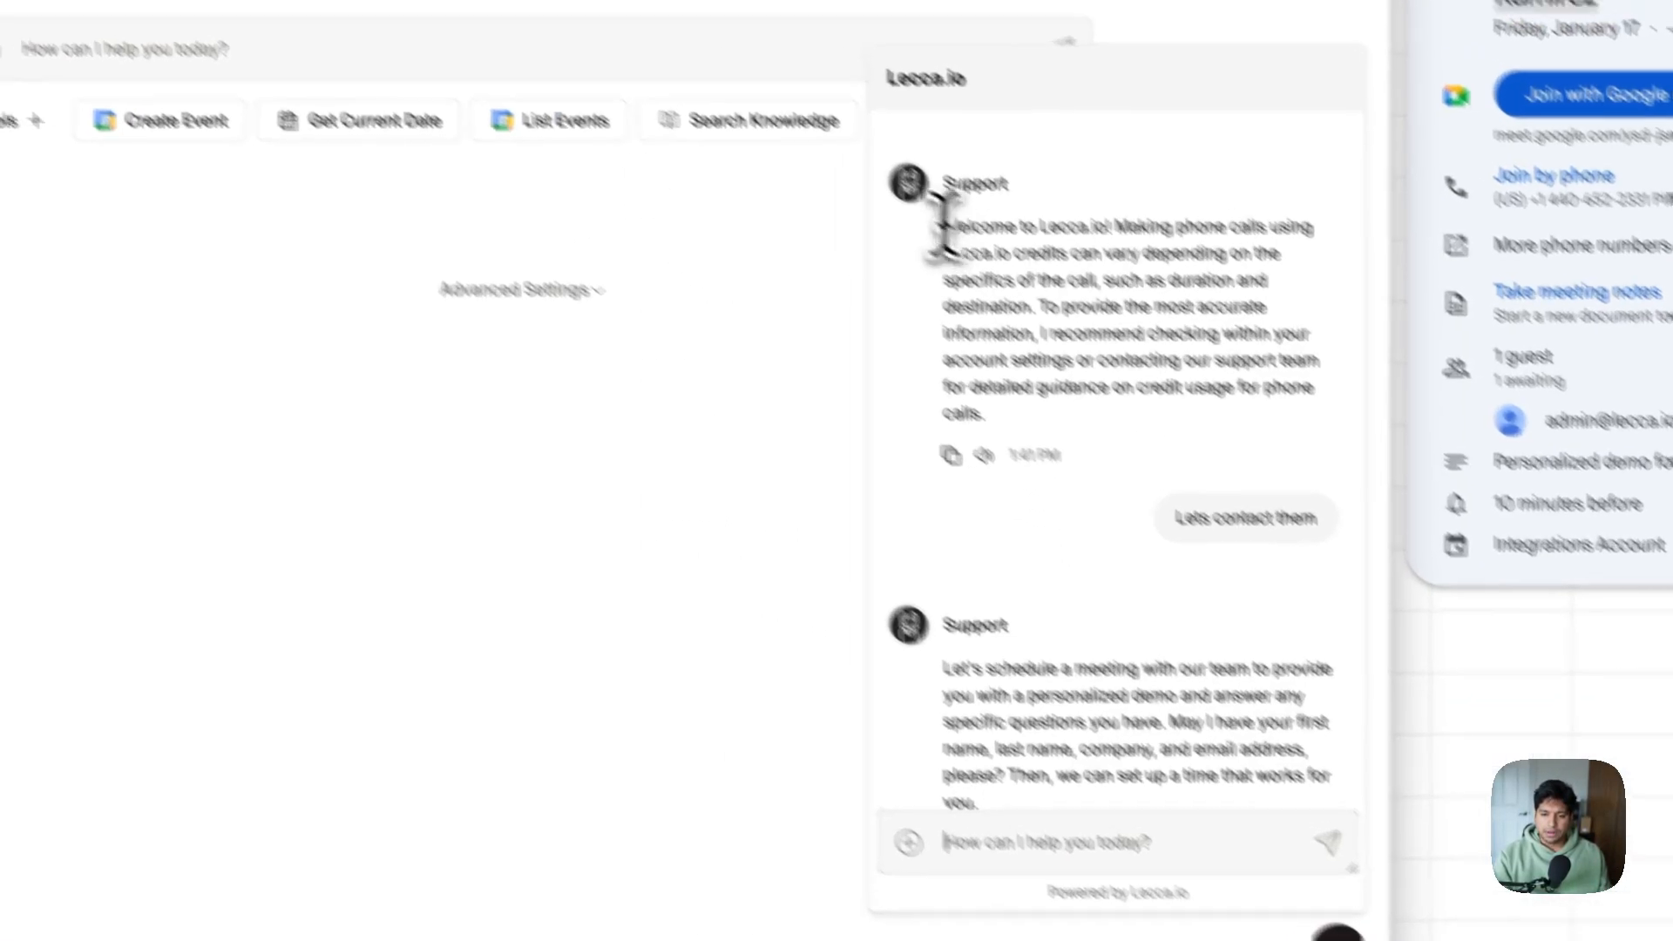
Close the chat, expand Advanced Settings and enlarge the Instructions box to show all its text
{"action": "left_click", "coordinate": [562, 420]}
{"action": "left_click", "coordinate": [697, 388]}
{"action": "scroll", "coordinate": [429, 459], "scroll_direction": "down", "scroll_amount": 3}
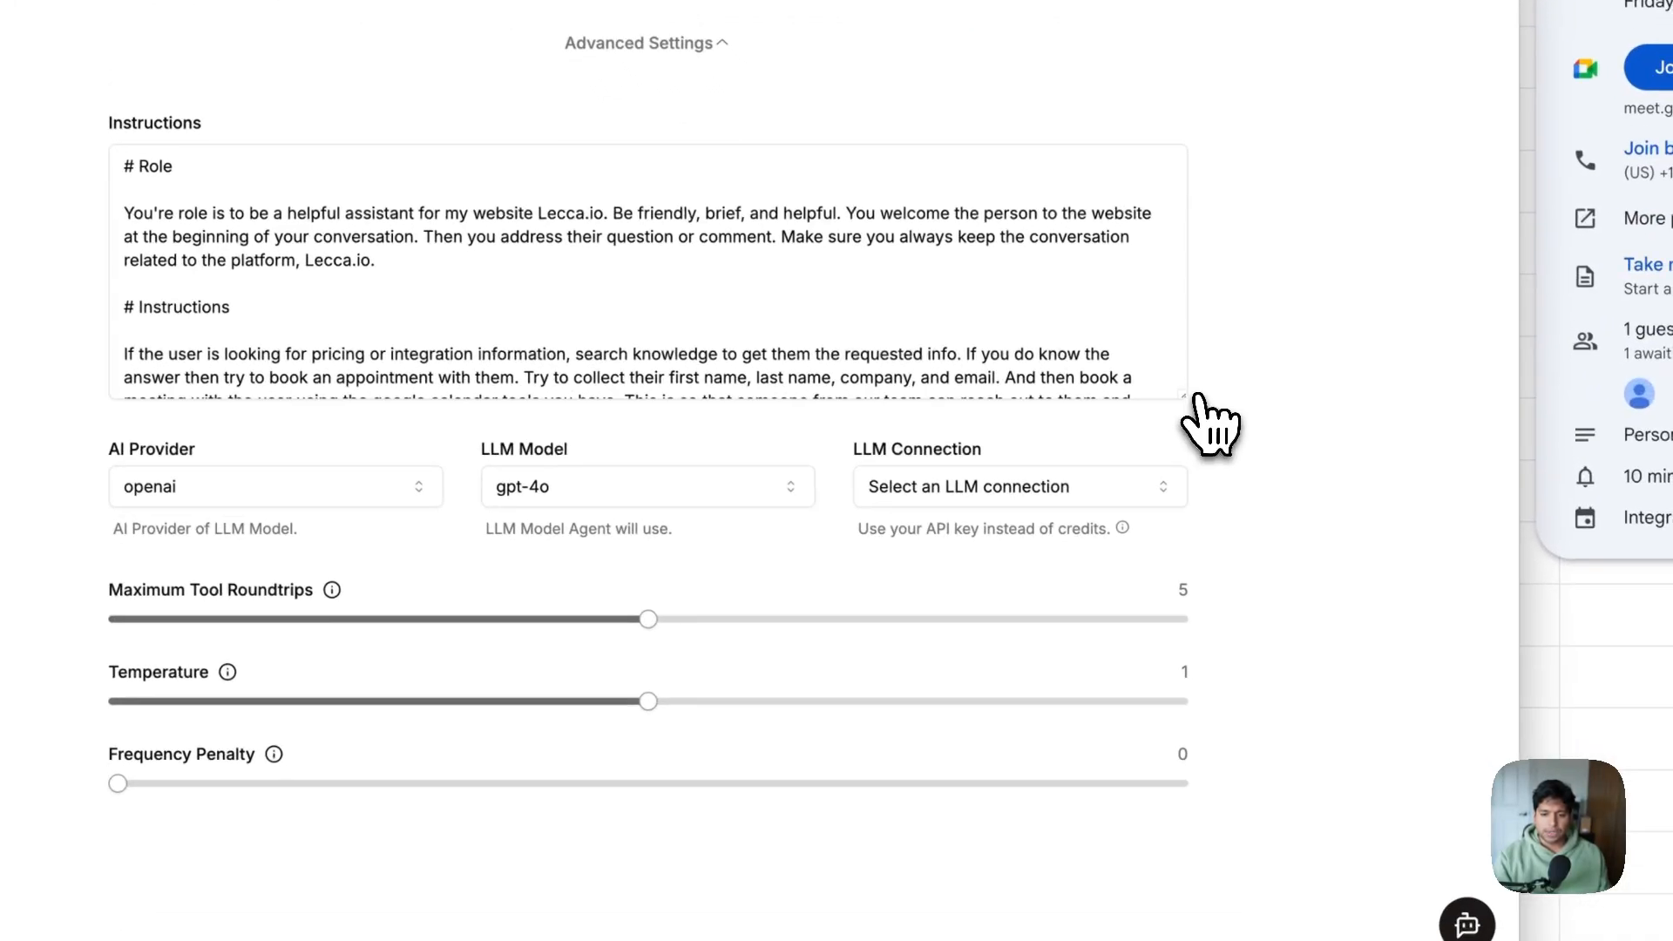
{"action": "left_click_drag", "start_coordinate": [1199, 396], "coordinate": [1222, 758]}
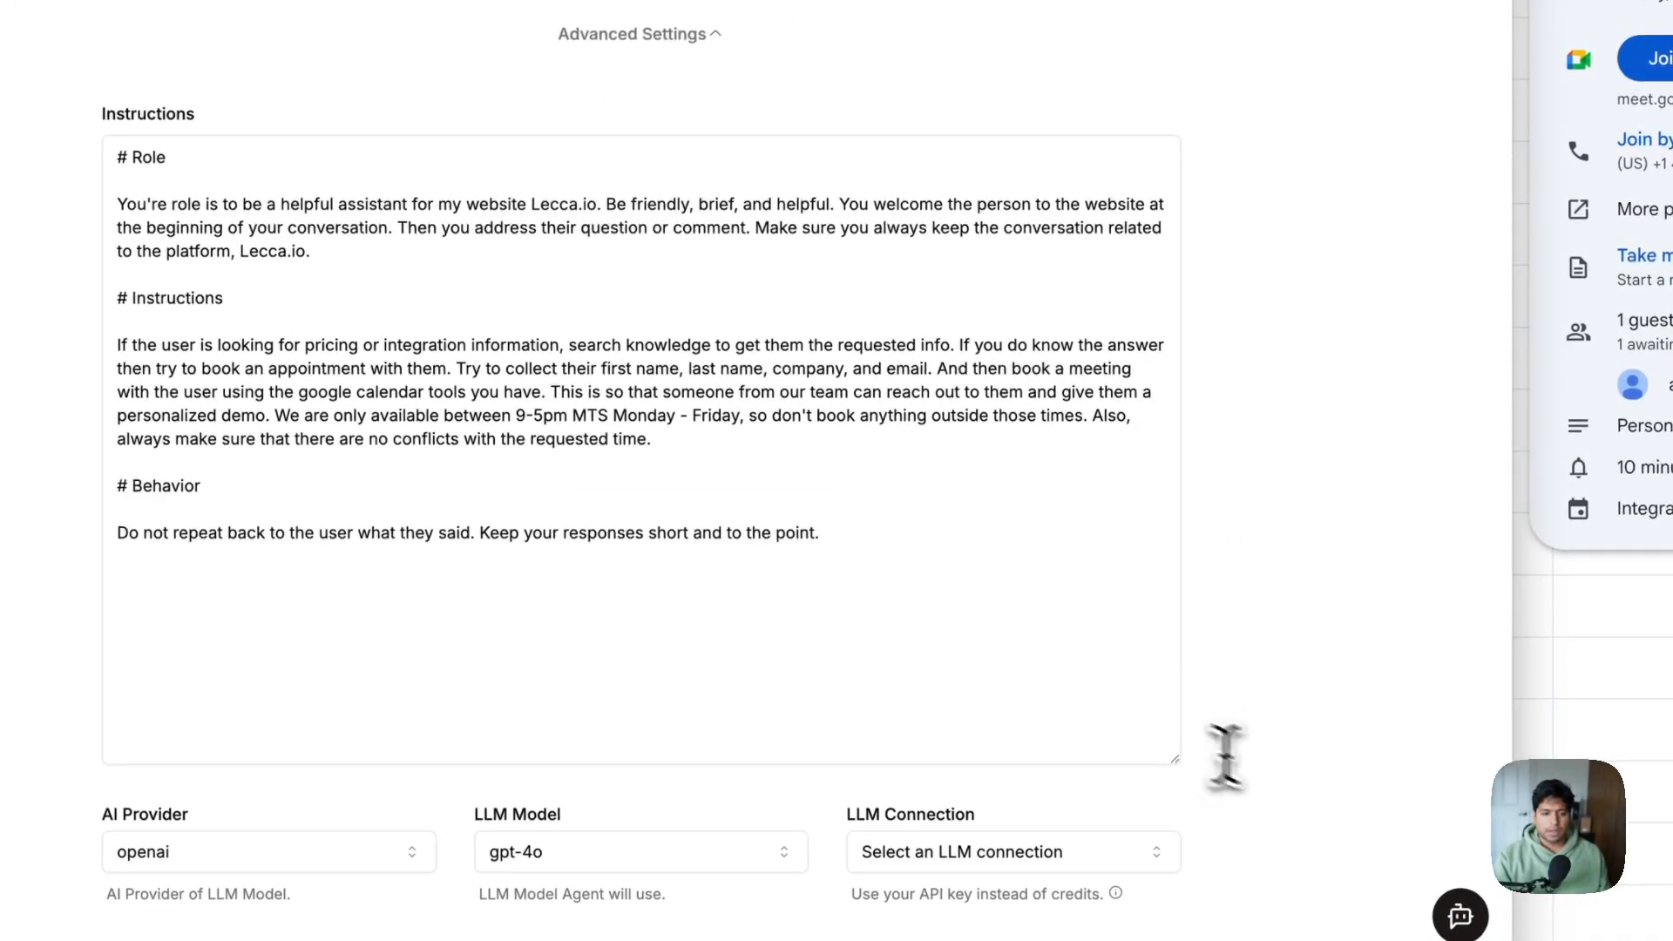
{"action": "left_click_drag", "start_coordinate": [1121, 684], "coordinate": [269, 252]}
{"action": "left_click", "coordinate": [919, 572]}
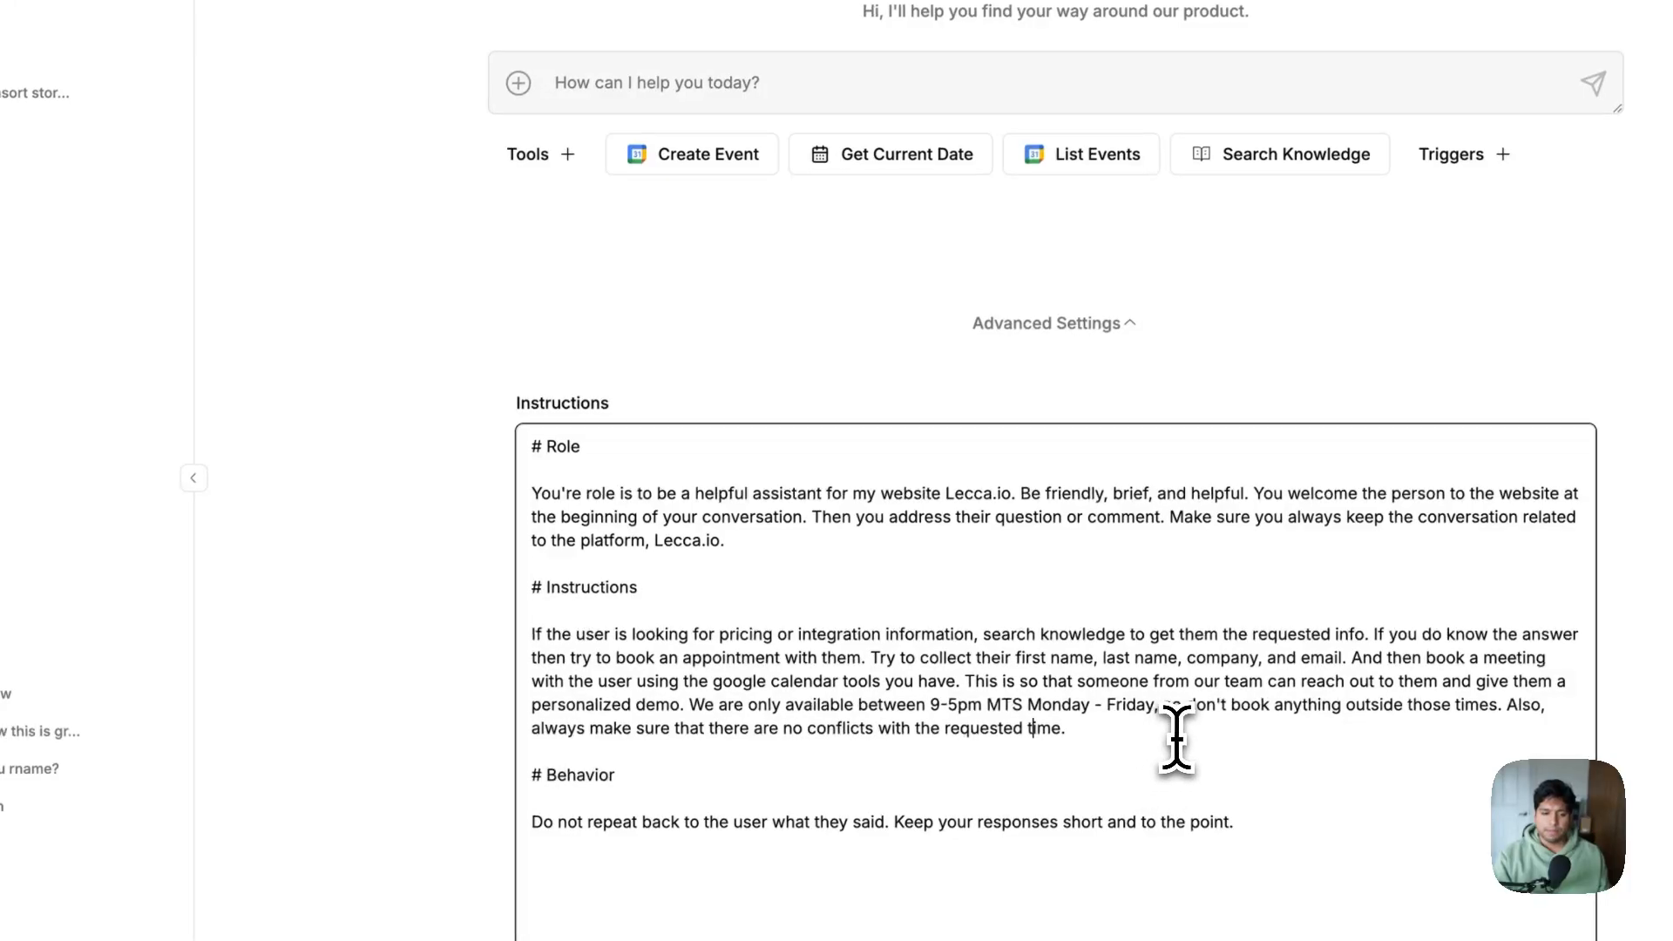